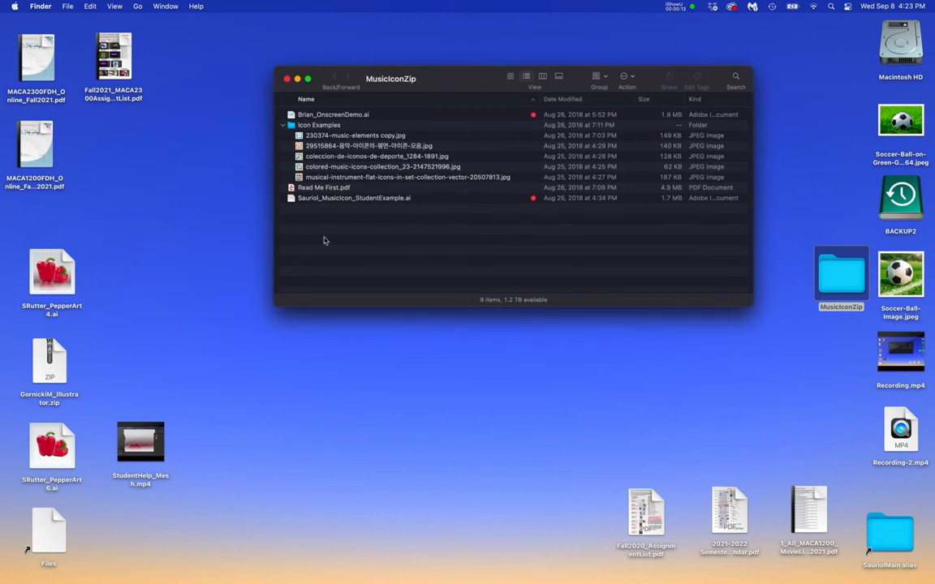
# Preview Read Me First.pdf from the MusicIconZip folder to review the assignment instructions, closing the preview when done.
pyautogui.click(290, 189)
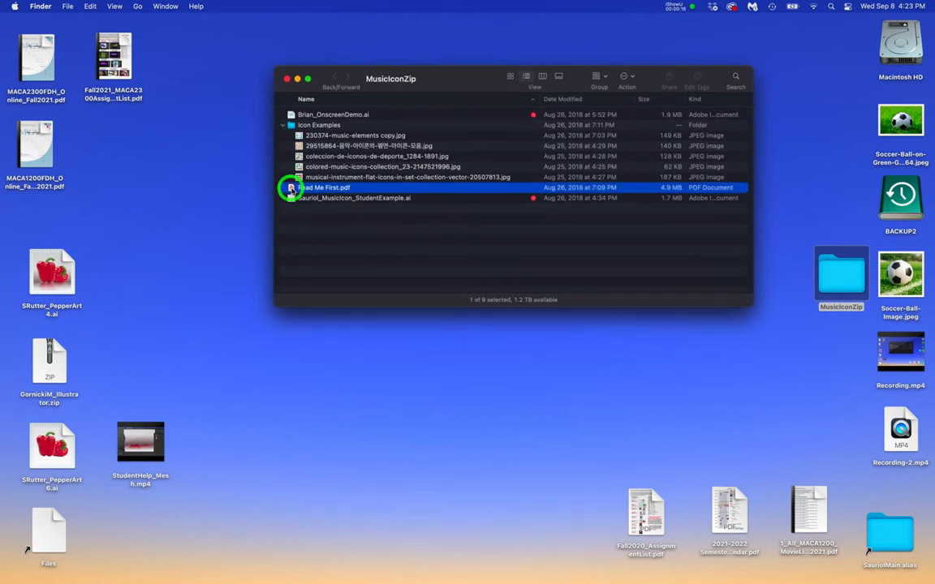
pyautogui.press('Down')
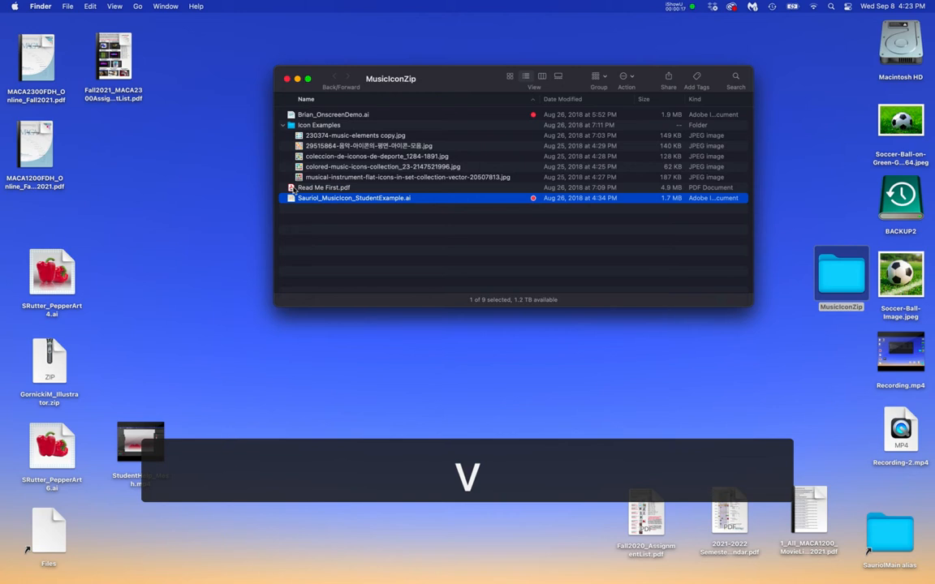
pyautogui.click(290, 187)
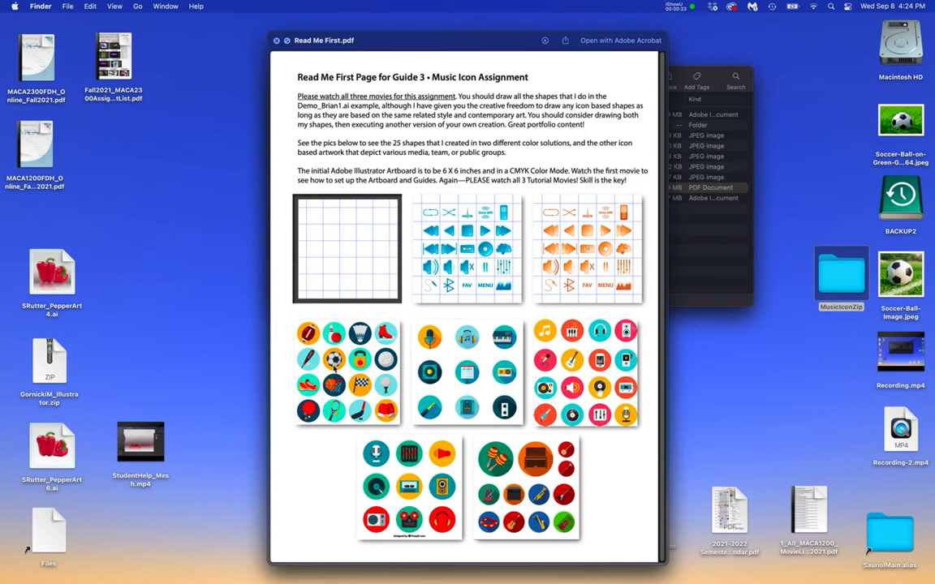
pyautogui.click(276, 40)
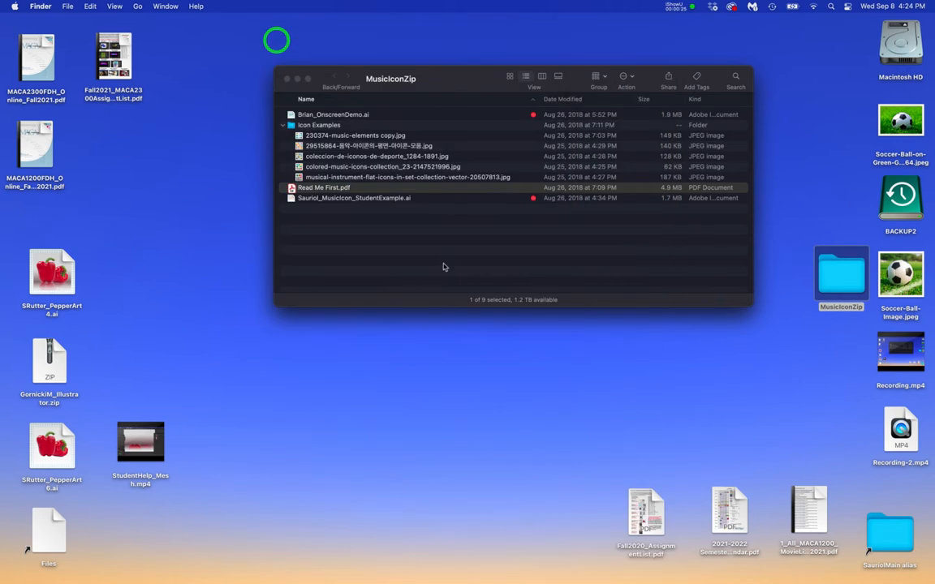
# Open Read Me First.pdf in Acrobat, examine the sample icons up close around the soccer ball, and return to the MusicIconZip folder.
pyautogui.click(290, 187)
pyautogui.doubleClick(290, 188)
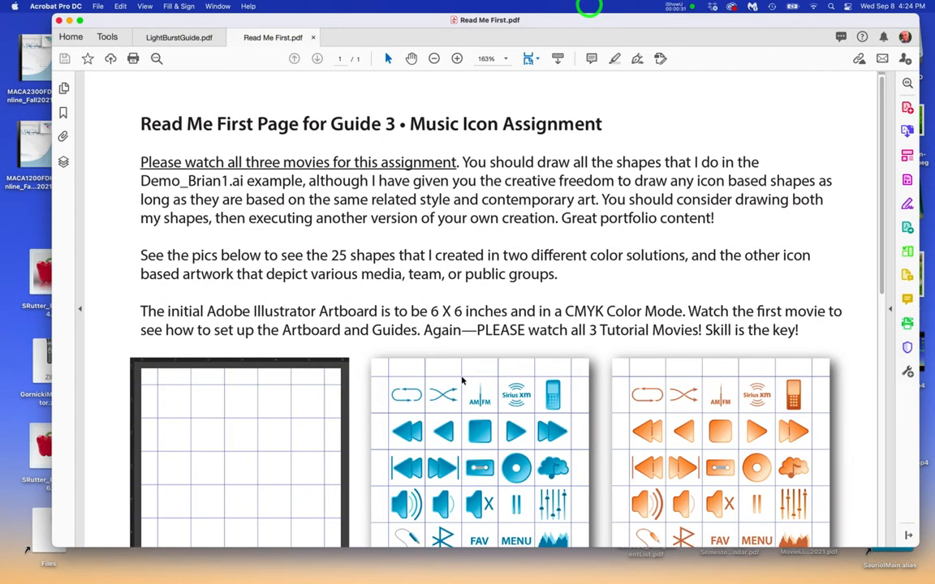
pyautogui.scroll(-10, 248, 416)
pyautogui.scroll(-5, 248, 416)
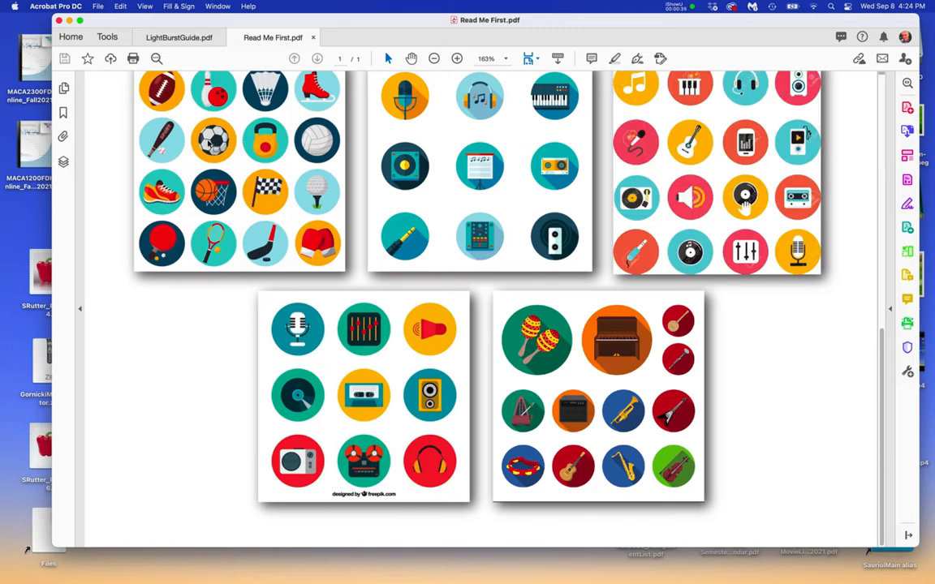
pyautogui.scroll(5, 208, 143)
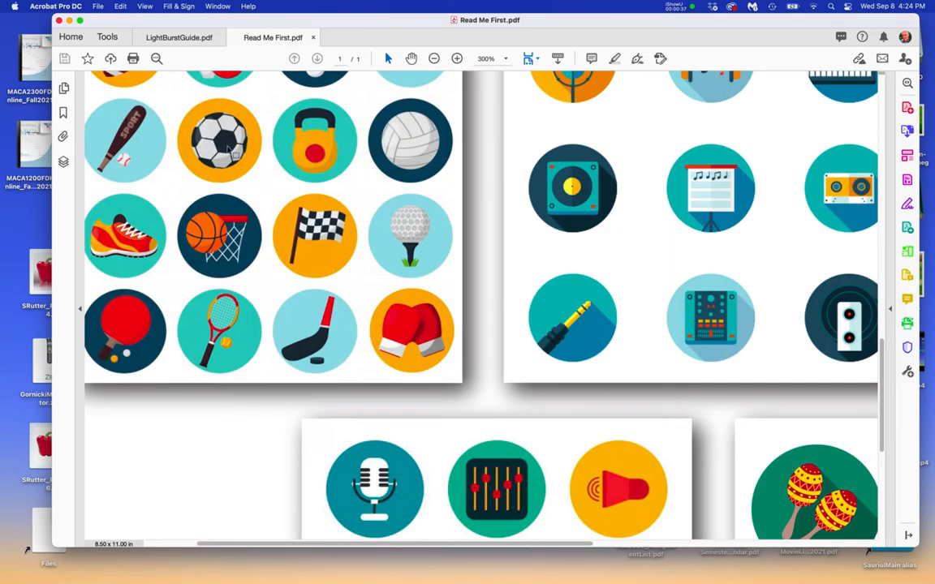
pyautogui.scroll(5, 229, 146)
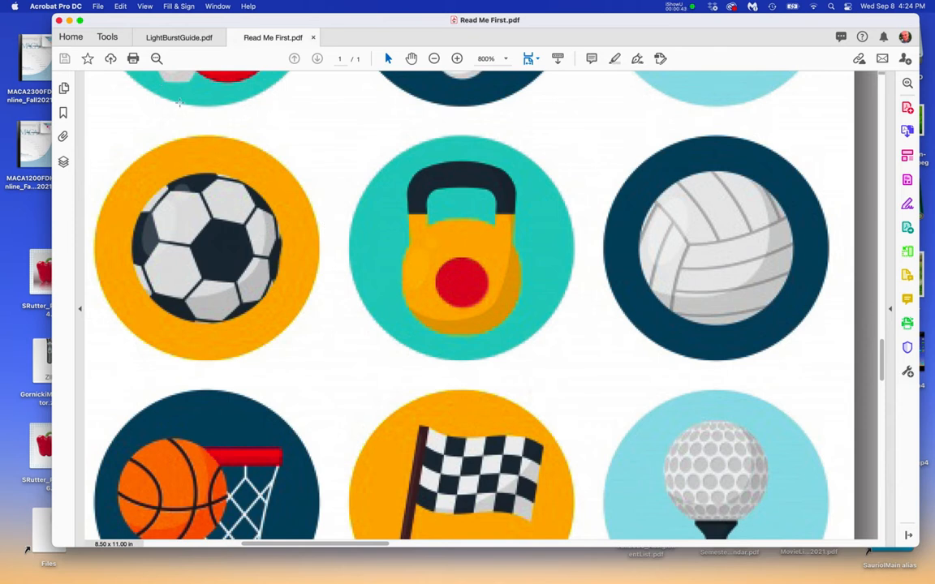
pyautogui.click(69, 19)
pyautogui.click(431, 254)
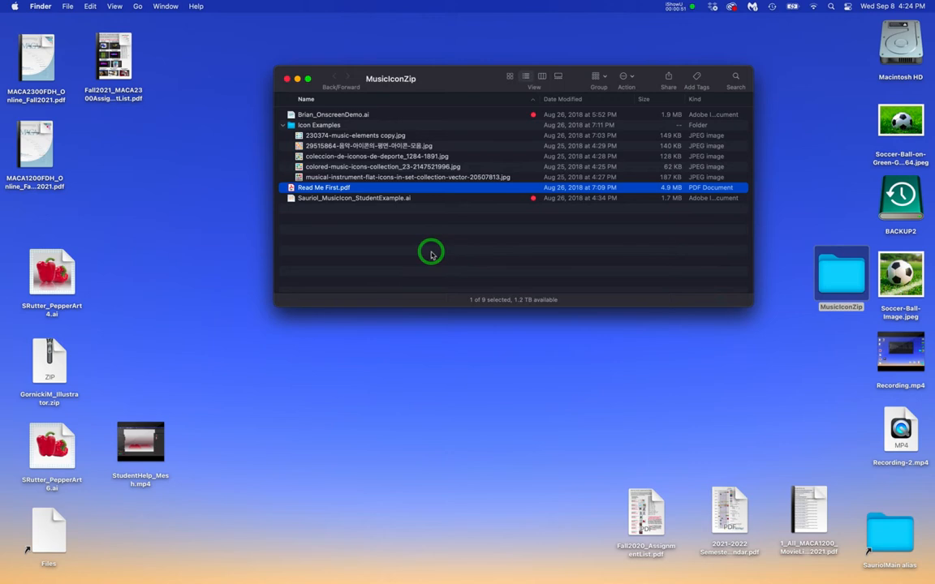
pyautogui.click(388, 240)
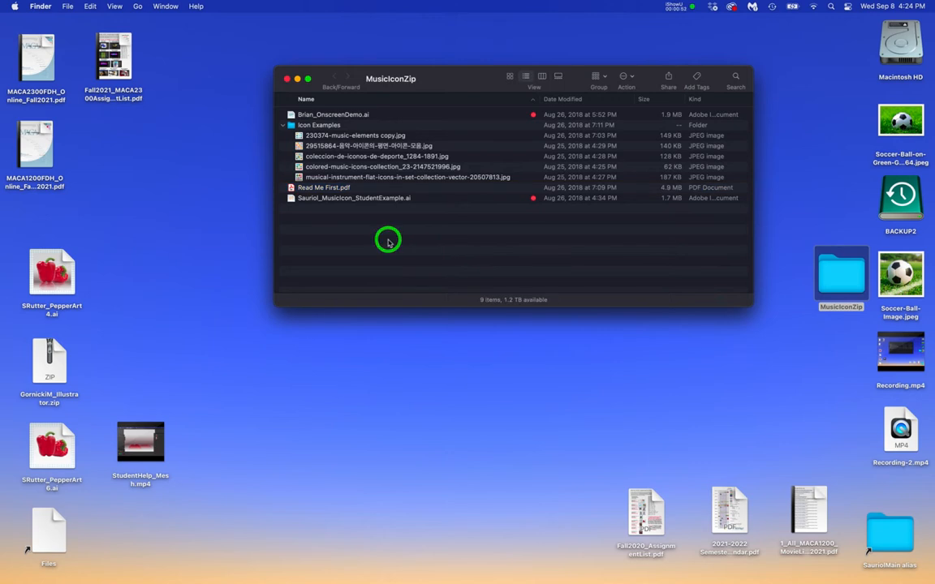
# Open the MusicIcon StudentExample .ai file in Illustrator, showing it full screen with the artboard fitted to the window.
pyautogui.click(290, 199)
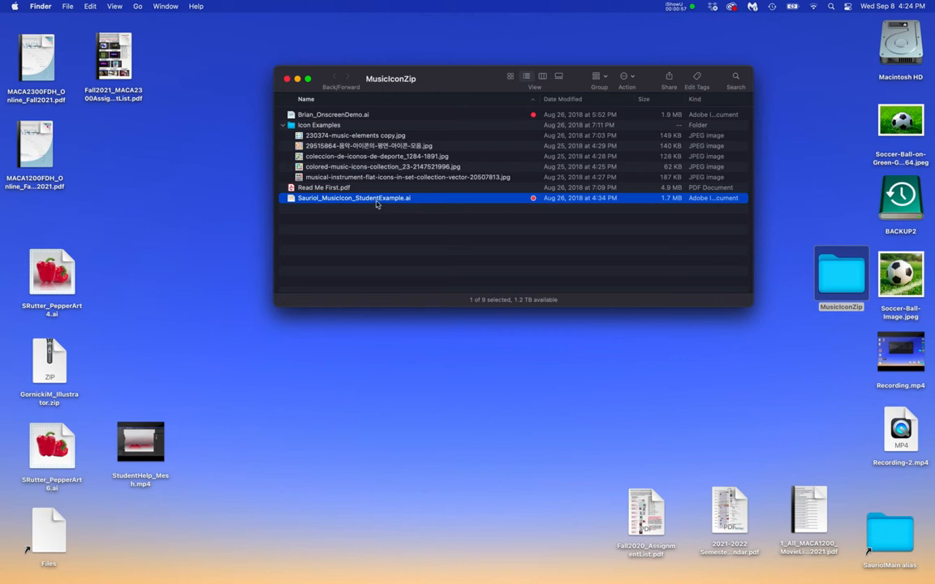
pyautogui.doubleClick(291, 201)
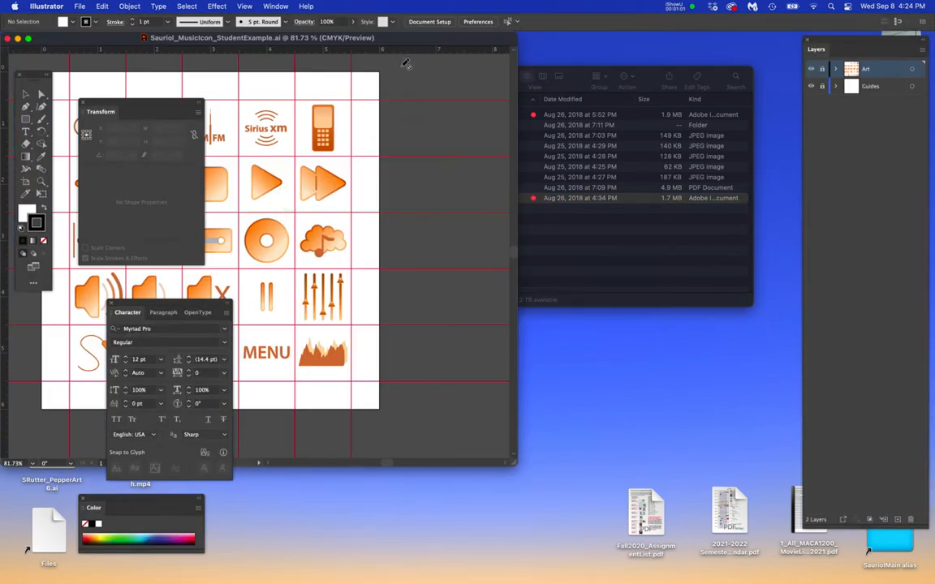
pyautogui.press('f')
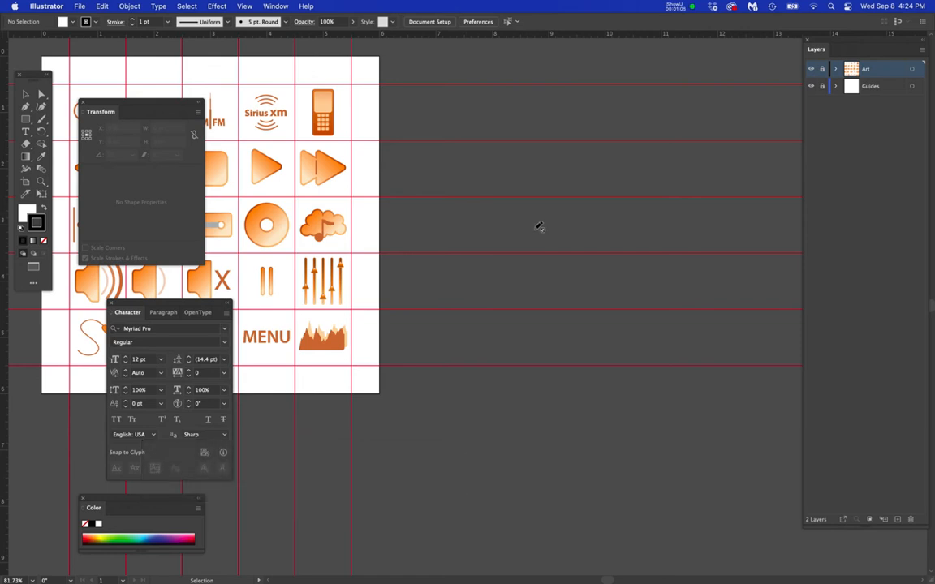
pyautogui.press('super+0')
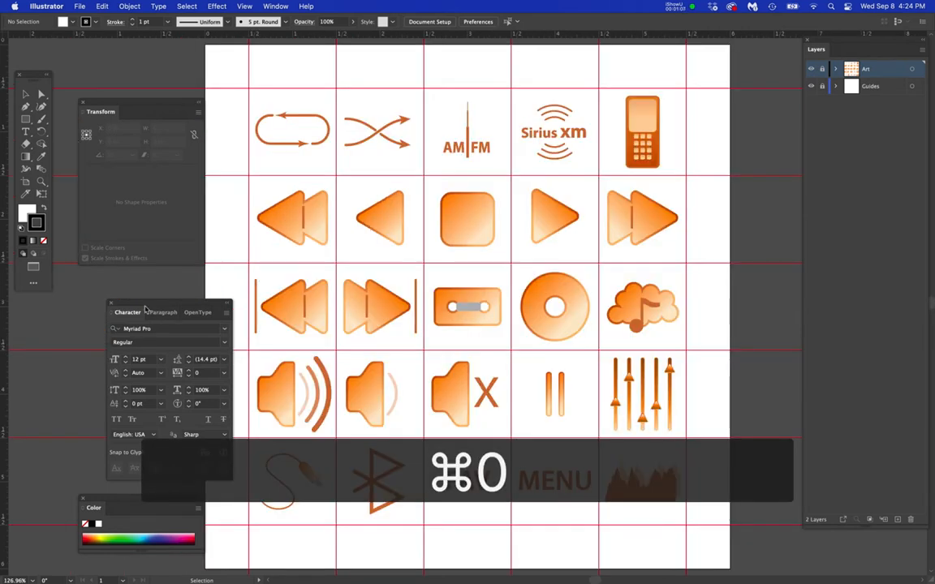
# Close the Character panel and move the Transform panel clear of the artboard.
pyautogui.click(110, 303)
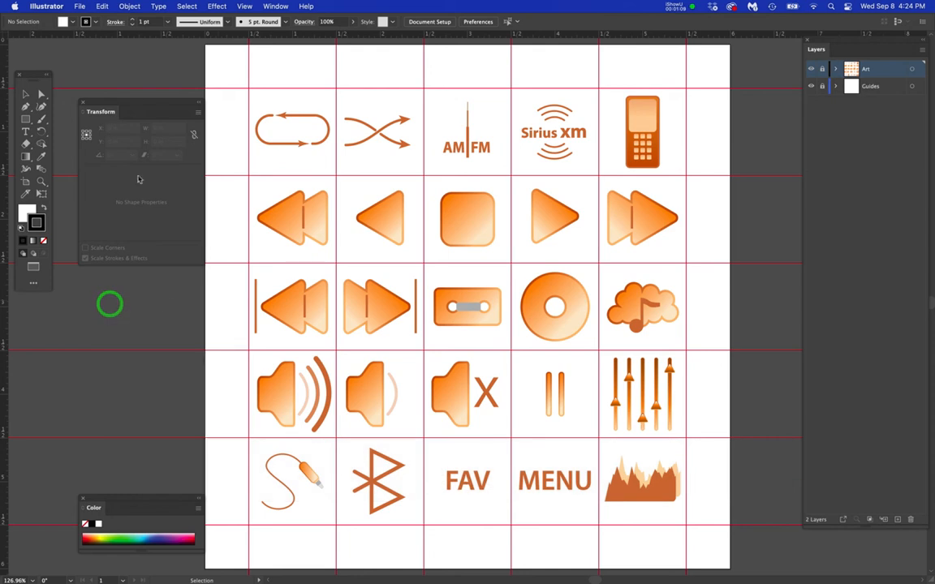
pyautogui.moveTo(100, 103); pyautogui.dragTo(80, 84)
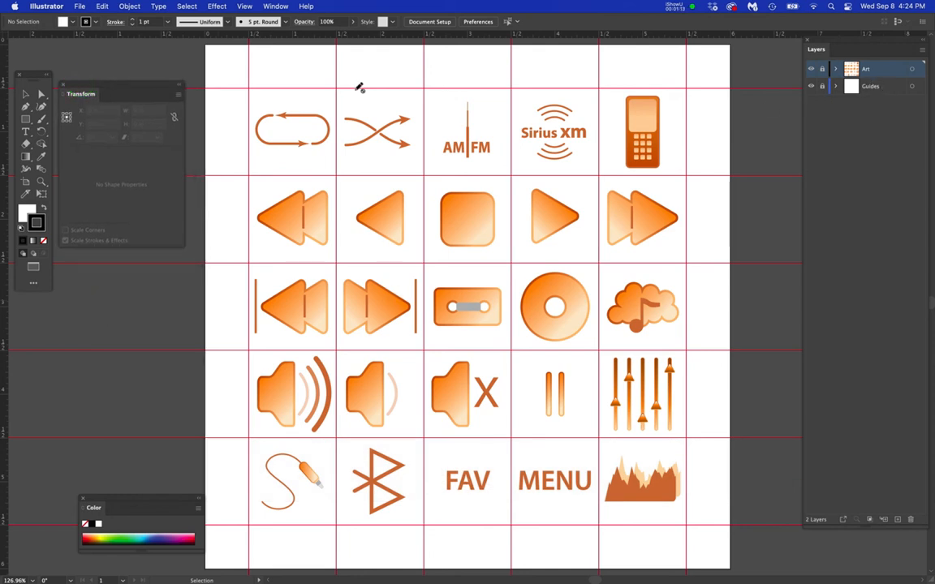
# Hide the guides to view the icons without the grid, and show the guides again.
pyautogui.click(243, 6)
pyautogui.click(273, 464)
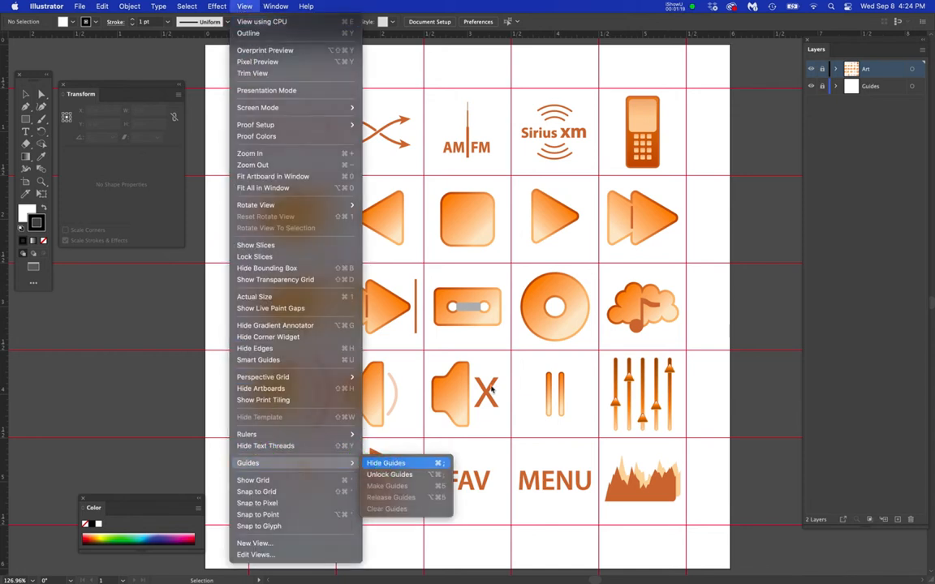
pyautogui.press('Return')
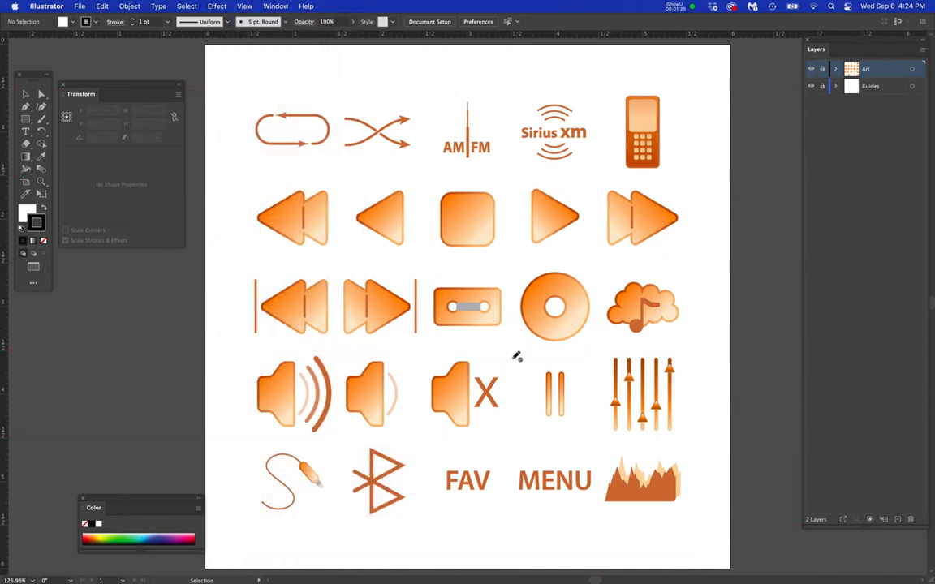
pyautogui.click(244, 6)
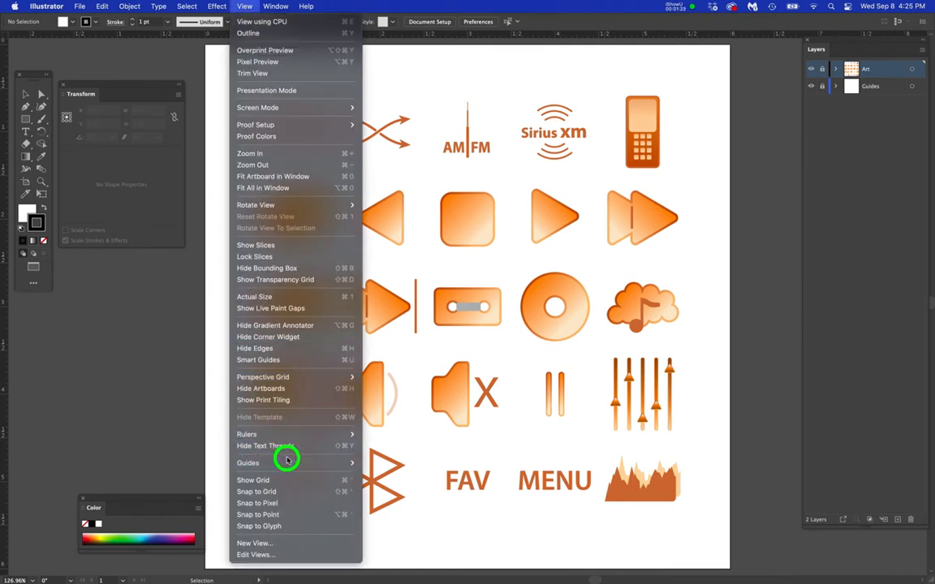
pyautogui.moveTo(287, 460)
pyautogui.click(371, 463)
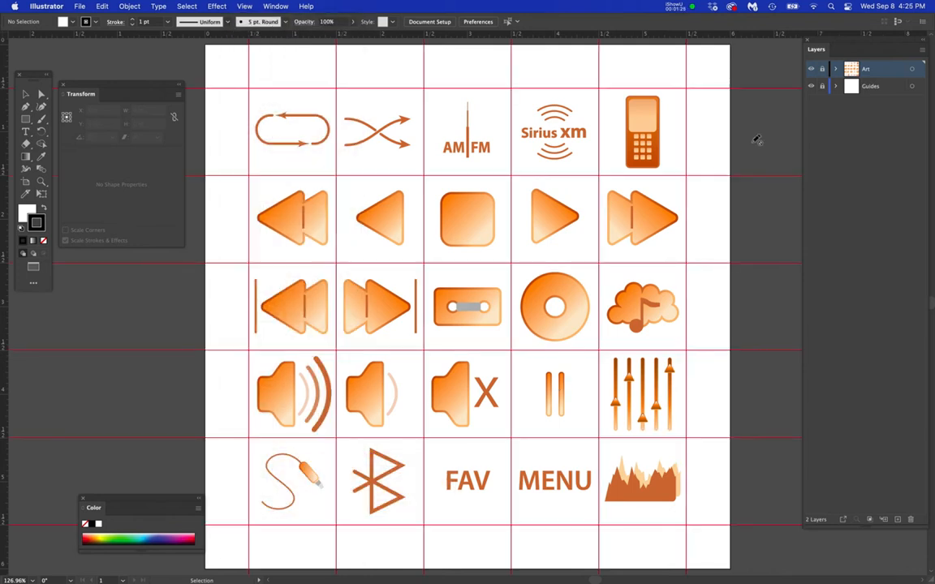
# Unlock the Art layer and select all the icon artwork on it.
pyautogui.click(822, 69)
pyautogui.click(811, 85)
pyautogui.click(810, 85)
pyautogui.click(912, 69)
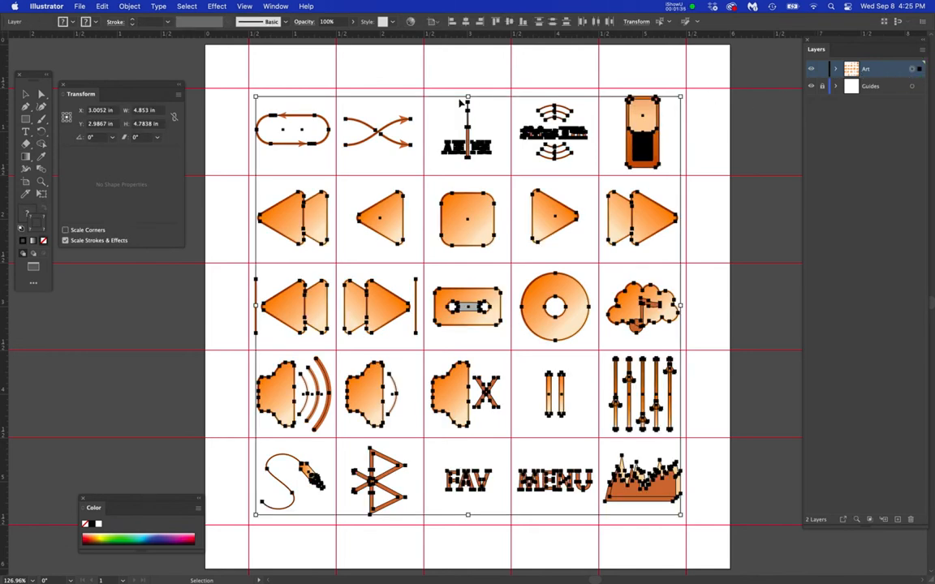
# Save the document as a separate Illustrator file in the MusicIconZip folder, ending its name in MusicIcon_Part2.ai and keeping the default Illustrator options.
pyautogui.click(79, 6)
pyautogui.click(81, 119)
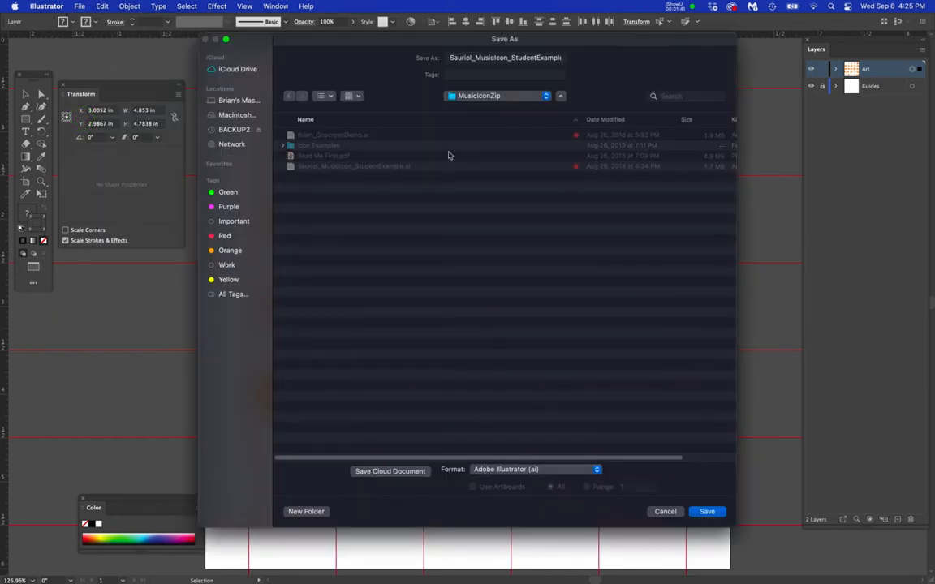
pyautogui.click(484, 56)
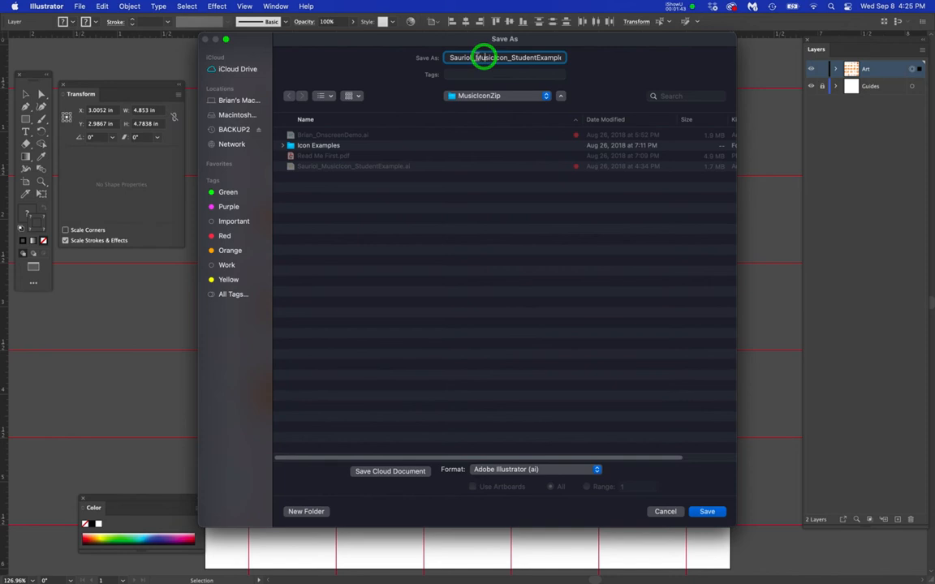
pyautogui.moveTo(511, 58); pyautogui.dragTo(551, 58)
pyautogui.click(551, 58)
pyautogui.write('Part2.ai')
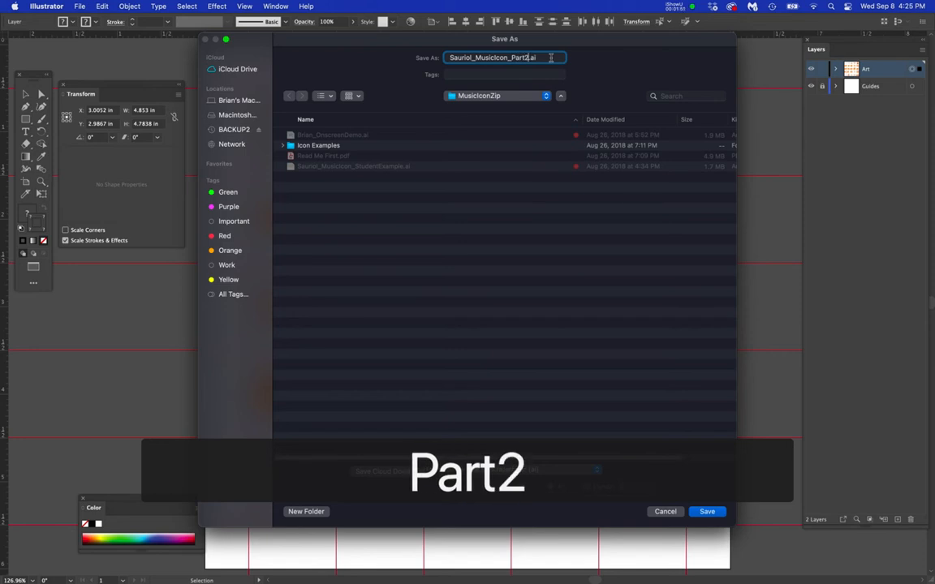
pyautogui.press('Return')
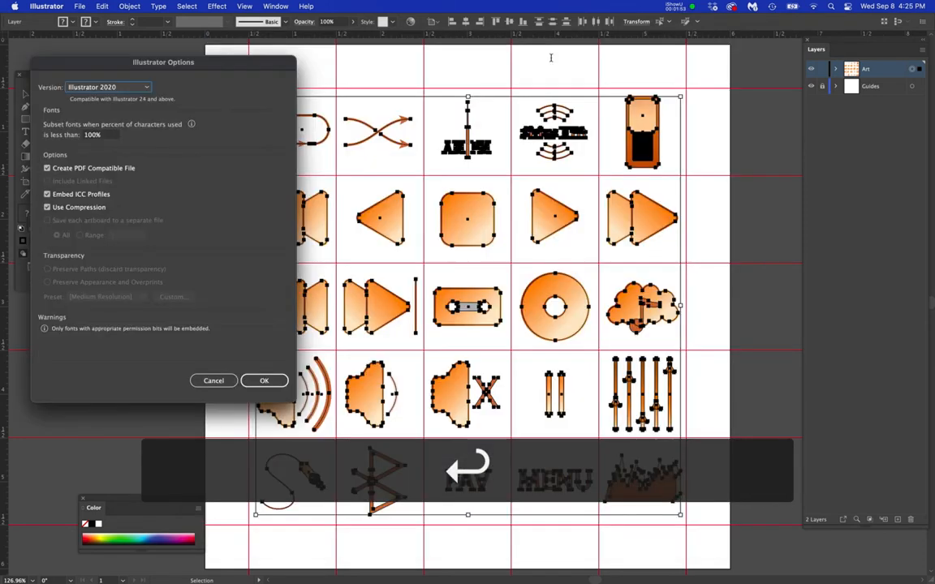
pyautogui.click(256, 381)
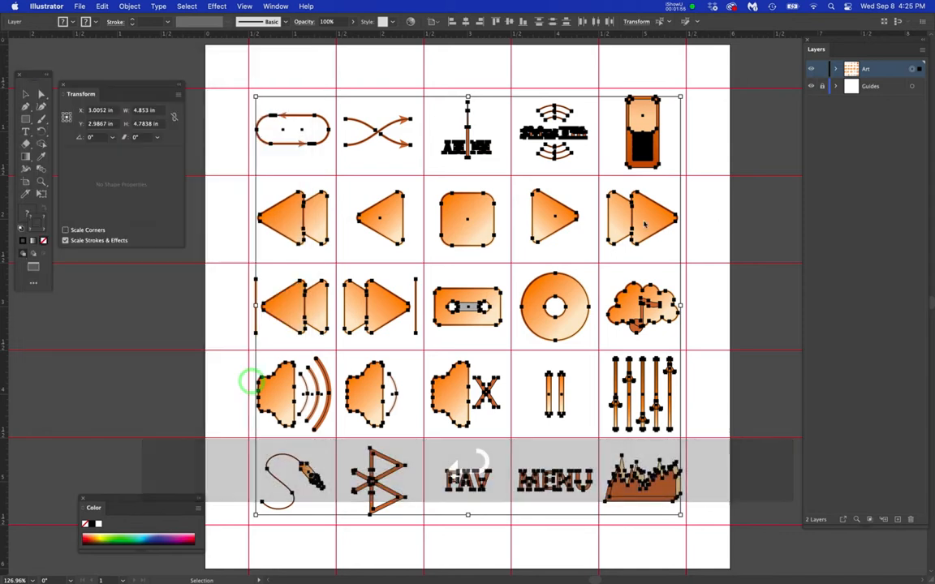
# Move the Layers panel closer to the artboard and delete all artwork on the Art layer.
pyautogui.click(911, 70)
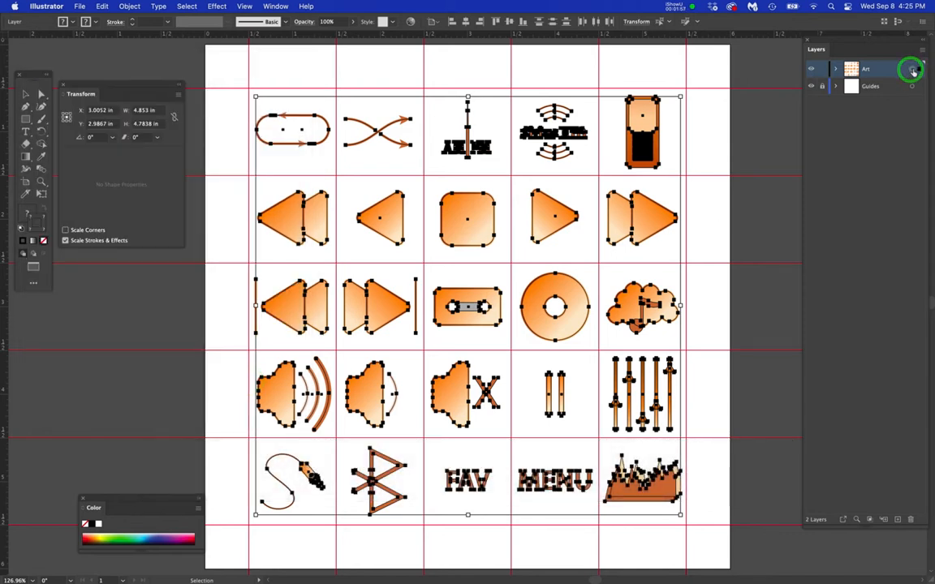
pyautogui.moveTo(889, 44); pyautogui.dragTo(847, 65)
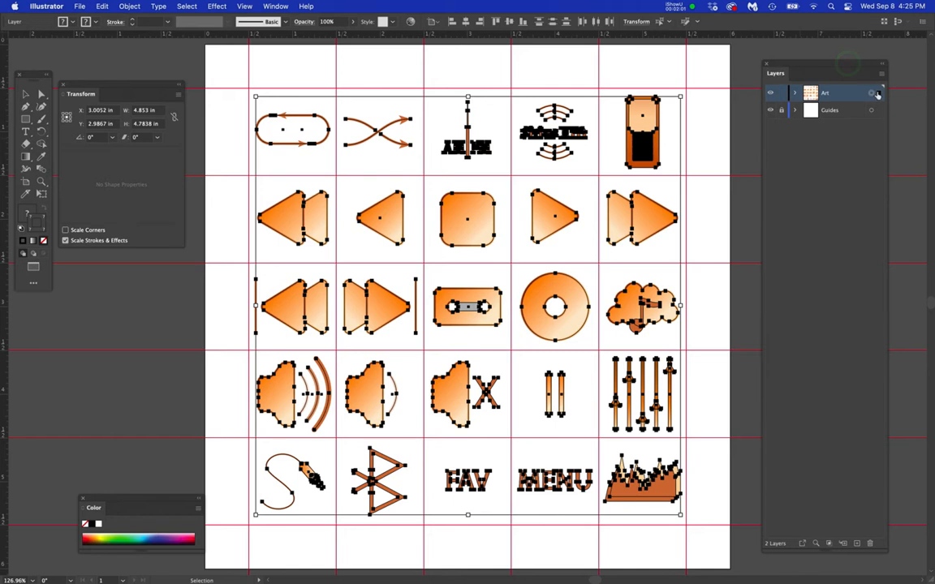
pyautogui.press('BackSpace')
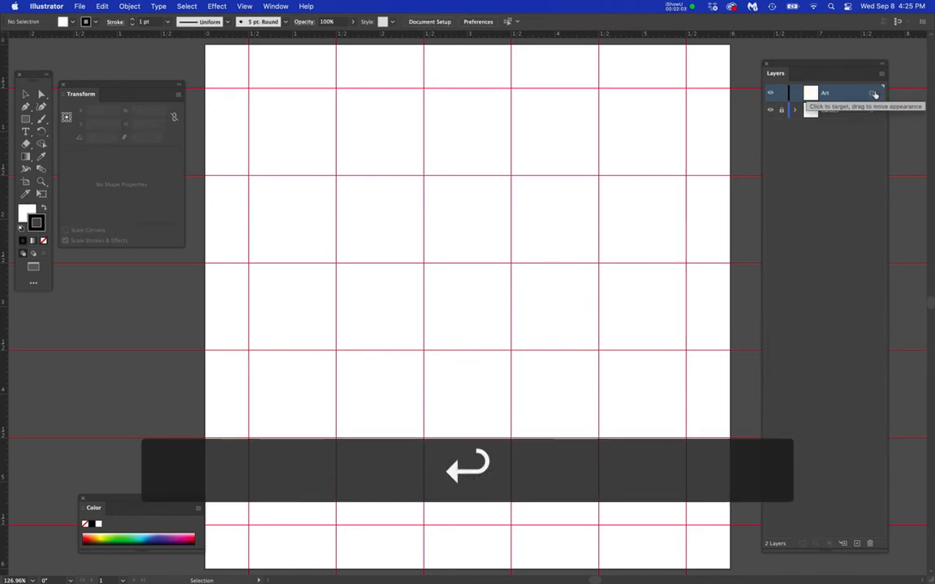
pyautogui.click(844, 151)
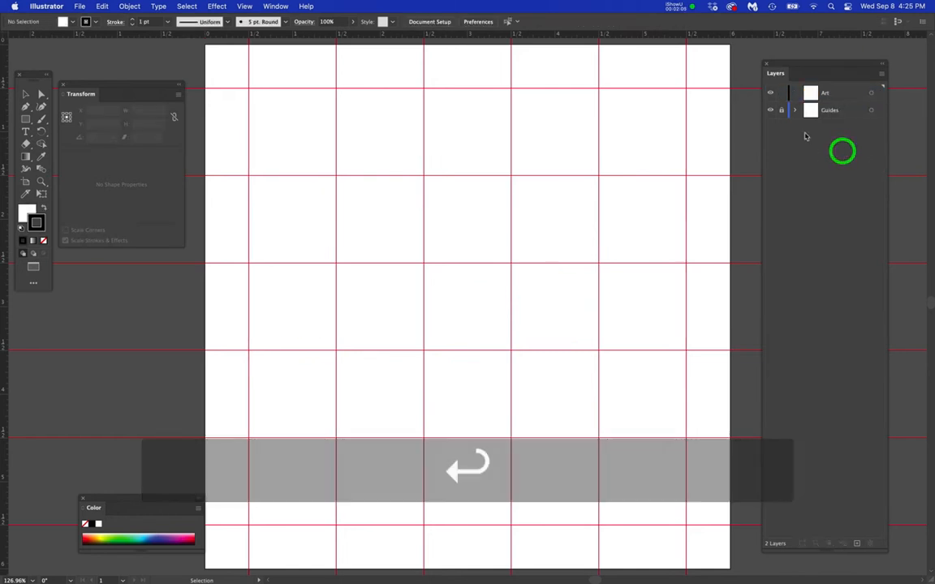
# Create a layer named Reference, place it beneath the Guides layer, and keep it as the active layer.
pyautogui.click(856, 544)
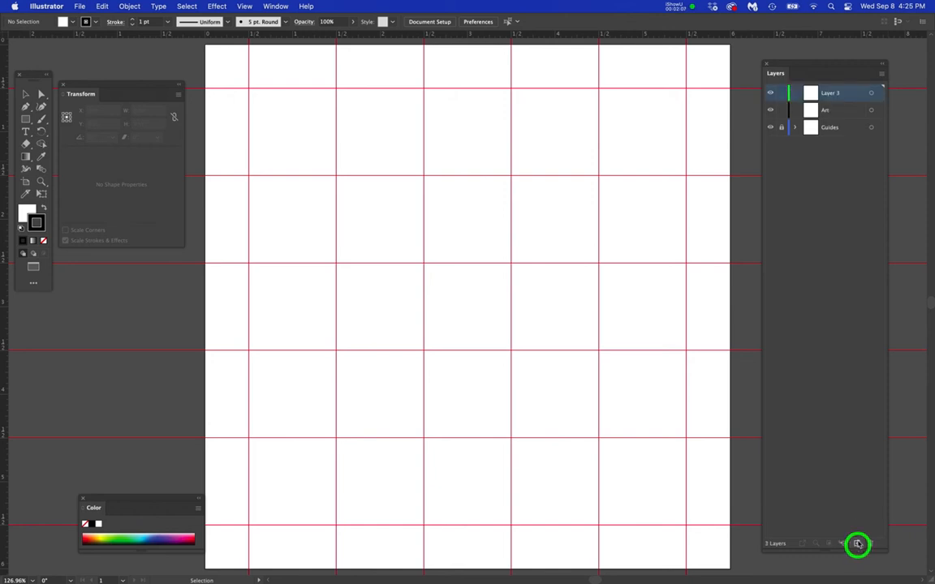
pyautogui.click(853, 96)
pyautogui.moveTo(853, 96); pyautogui.dragTo(844, 134)
pyautogui.doubleClick(828, 128)
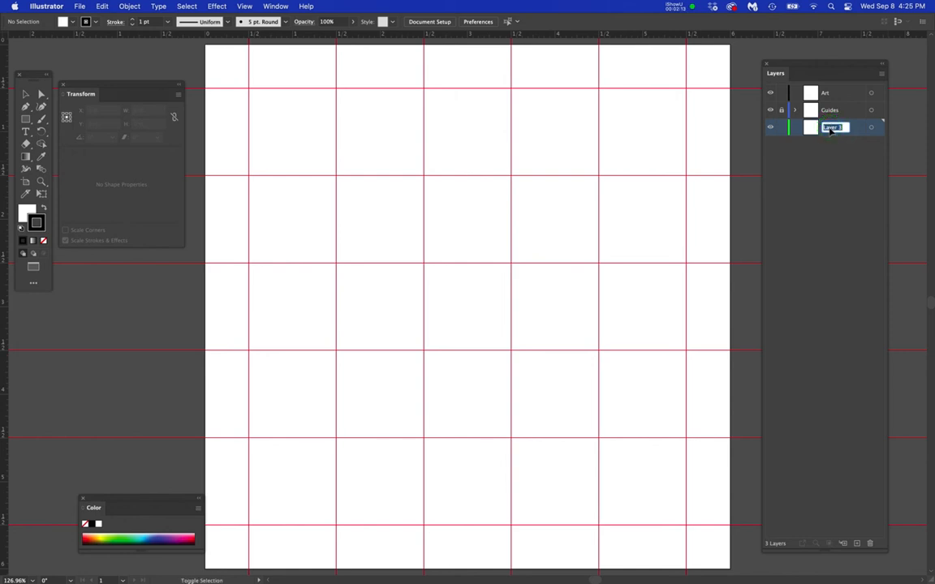
pyautogui.write('Reference')
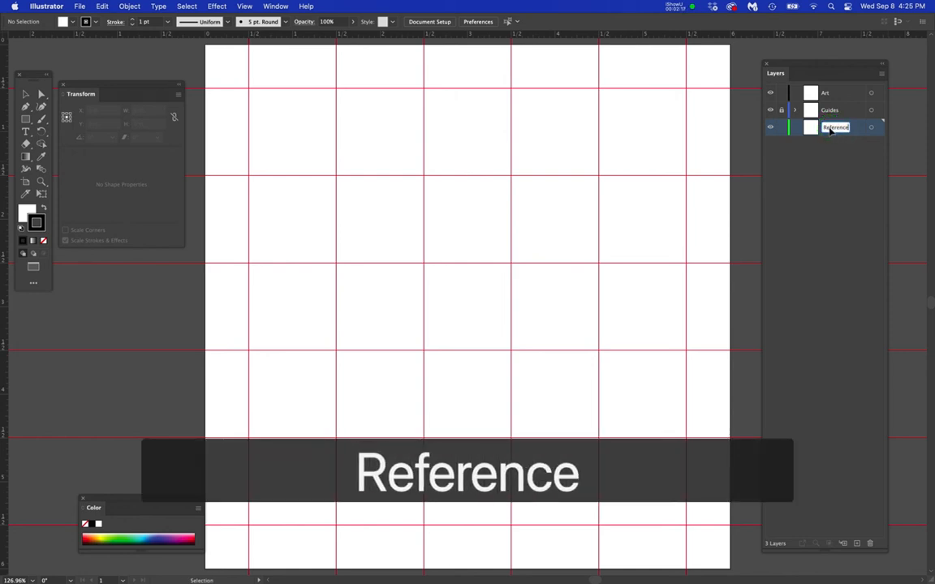
pyautogui.press('Return')
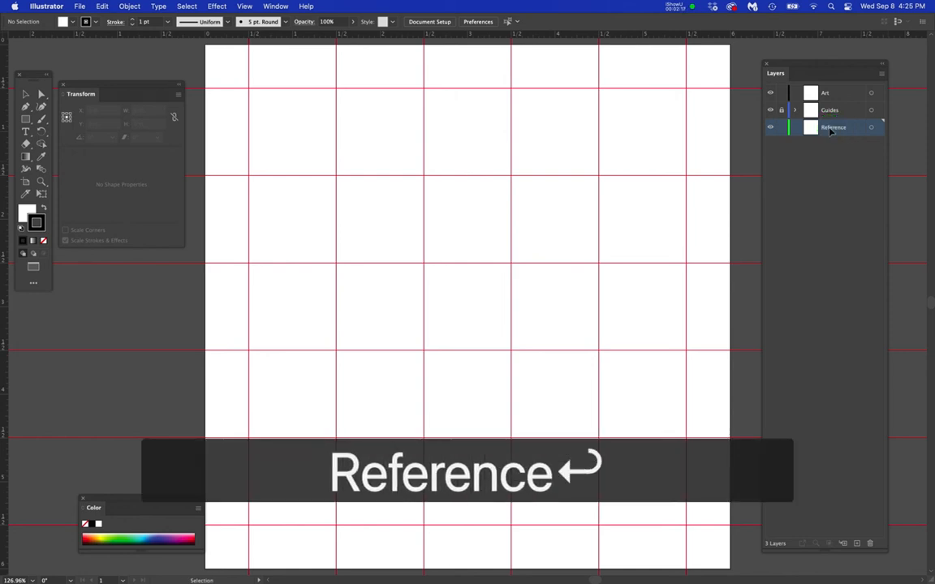
pyautogui.click(851, 129)
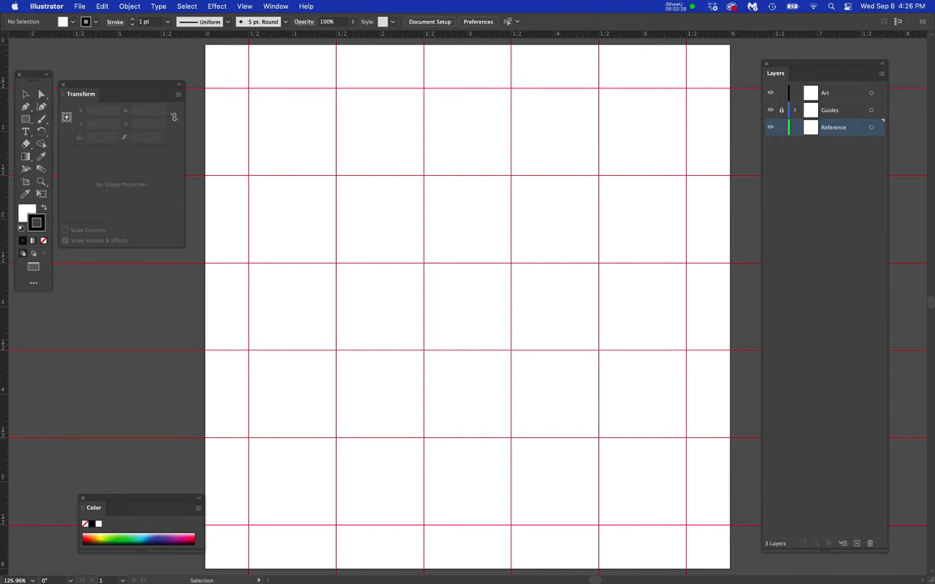
# Switch to Firefox, examine the enlarged soccer ball photo and its image-saving options, and return to Illustrator.
pyautogui.press('Tab')
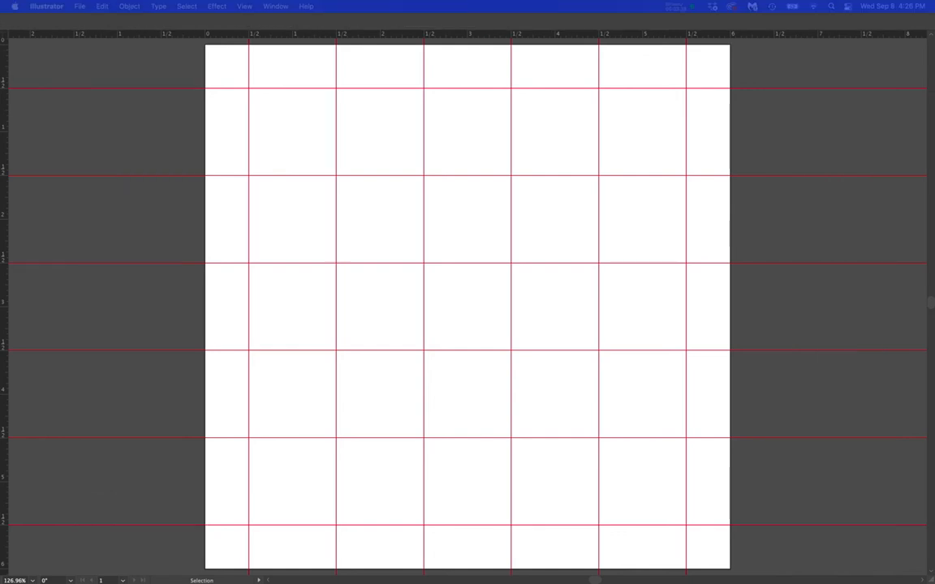
pyautogui.moveTo(933, 75); pyautogui.dragTo(861, 23)
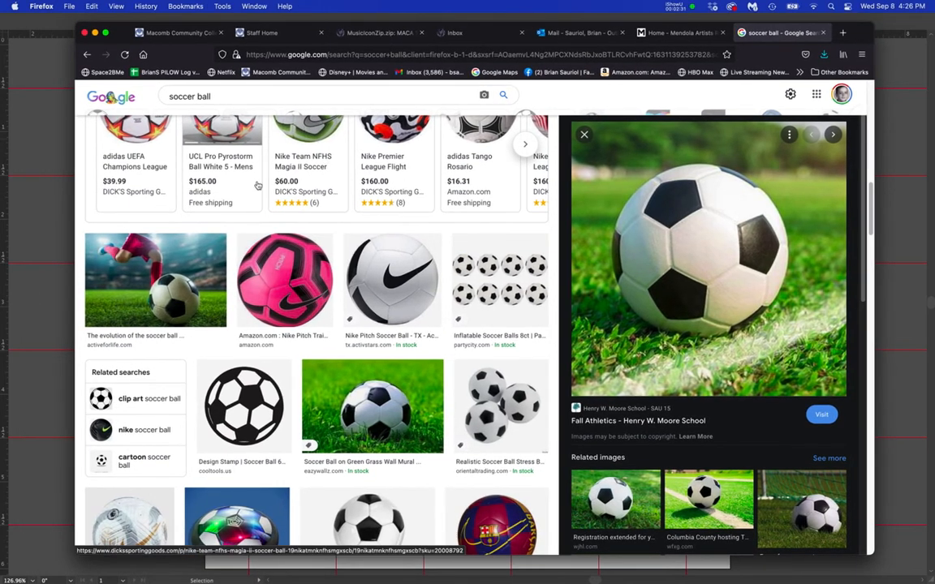
pyautogui.scroll(3, 248, 172)
pyautogui.scroll(10, 248, 172)
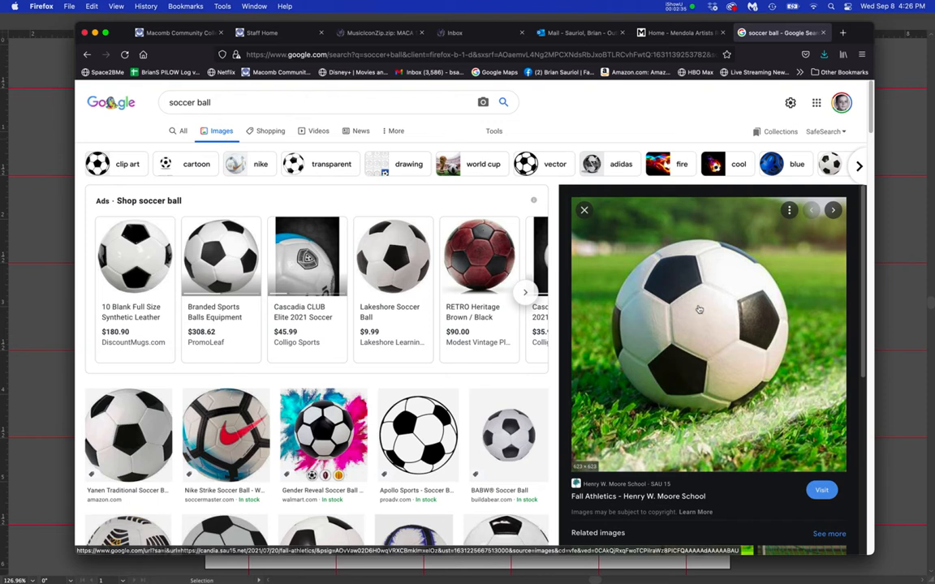
pyautogui.rightClick(719, 325)
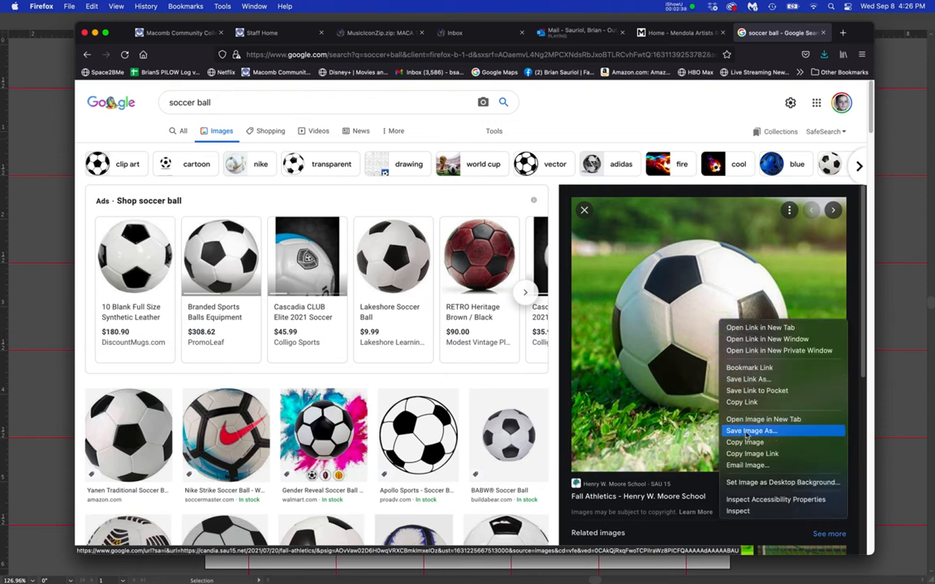
pyautogui.moveTo(856, 37); pyautogui.dragTo(934, 44)
pyautogui.click(584, 211)
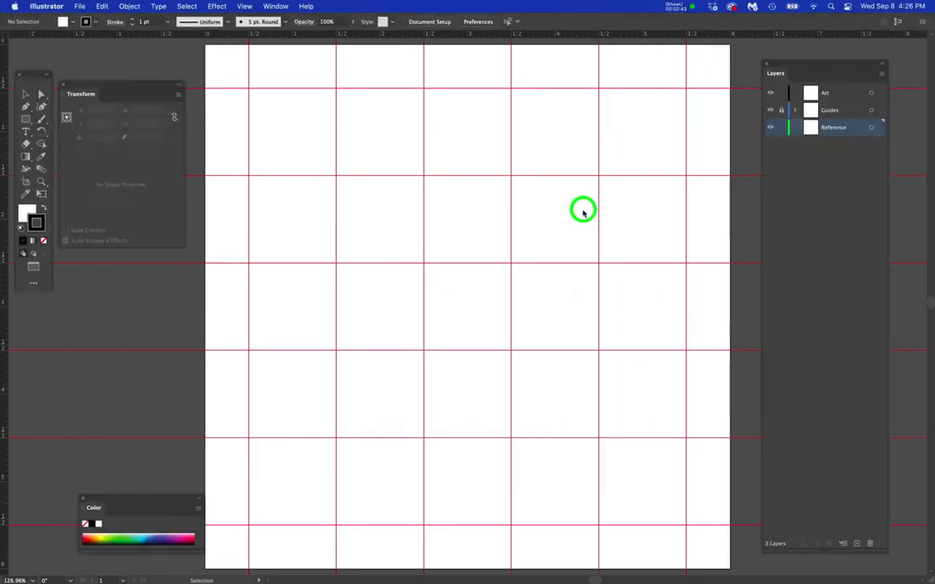
# Start placing an image file and browse from Macintosh HD through Users and the home folder to the Desktop.
pyautogui.click(79, 6)
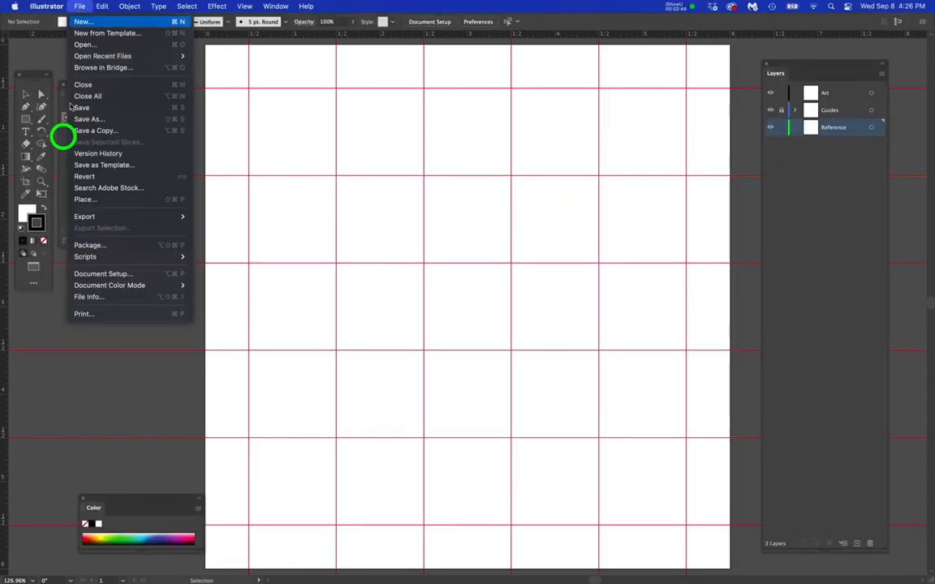
pyautogui.click(82, 203)
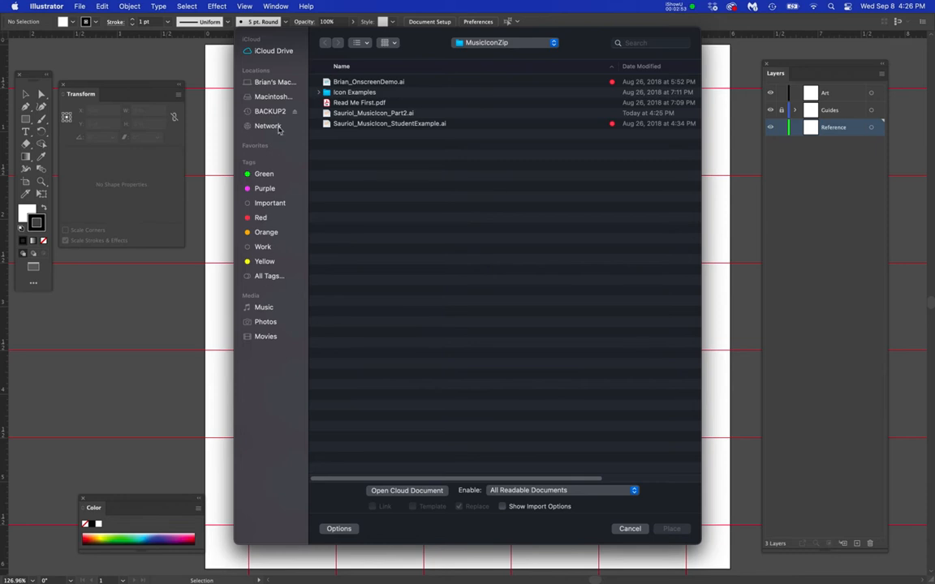
pyautogui.click(270, 95)
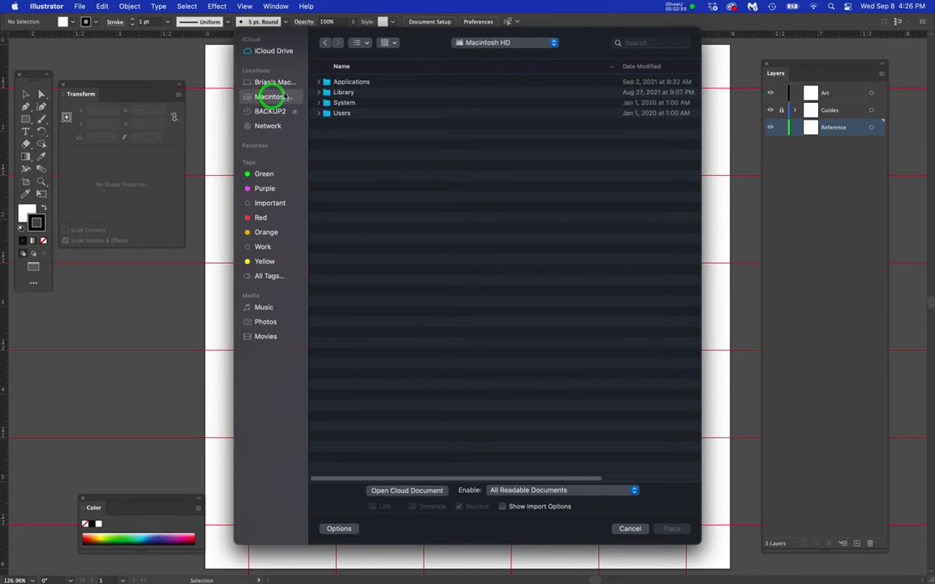
pyautogui.click(349, 114)
pyautogui.doubleClick(354, 116)
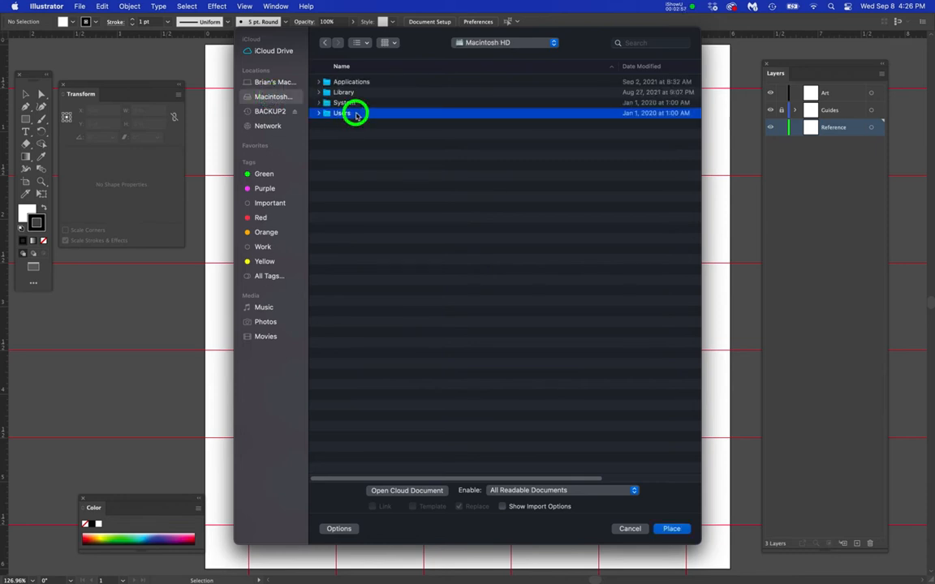
pyautogui.doubleClick(344, 92)
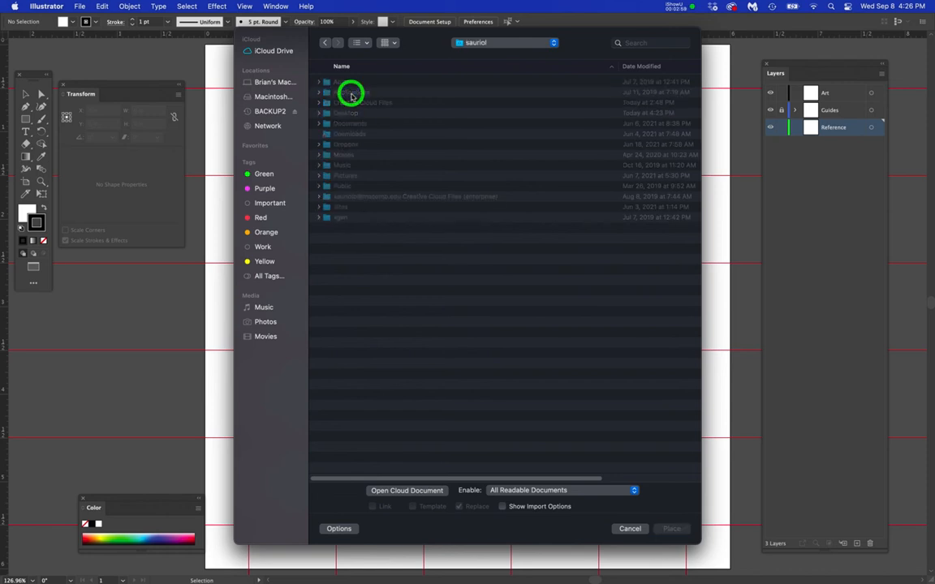
pyautogui.doubleClick(344, 114)
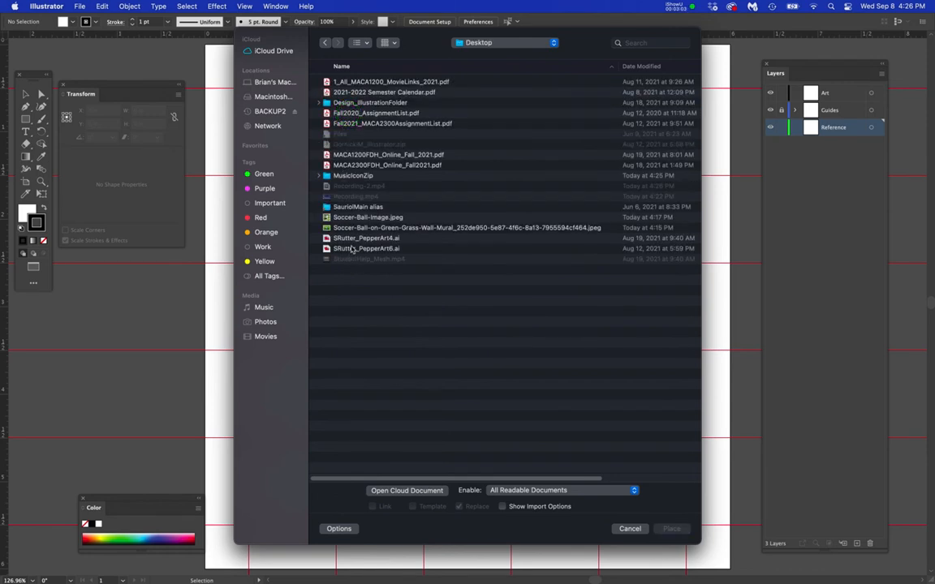
pyautogui.click(357, 217)
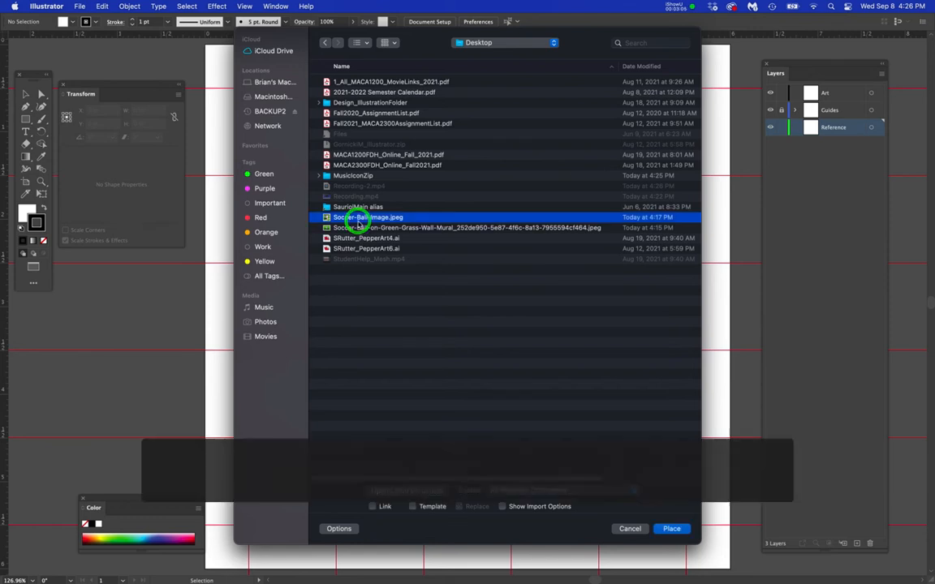
pyautogui.press('space')
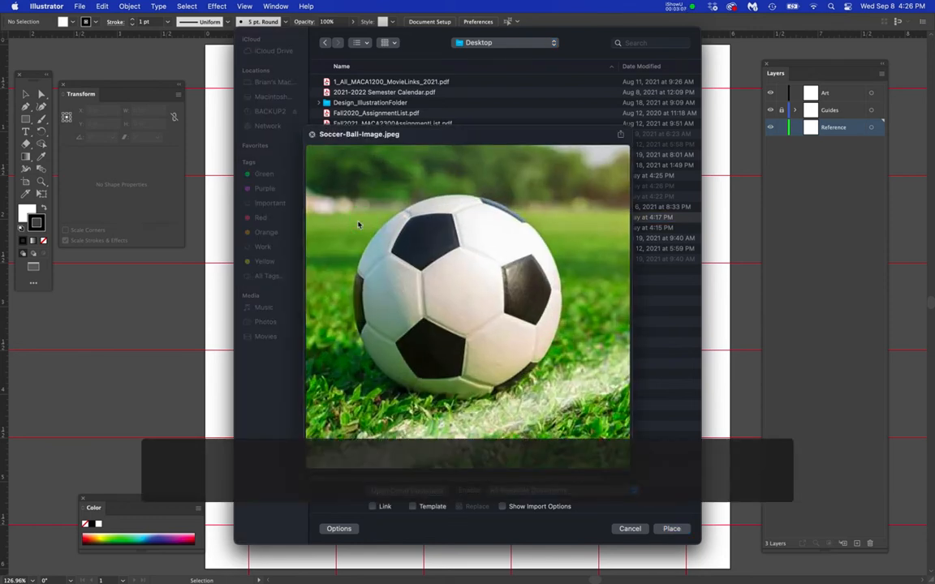
pyautogui.press('space')
pyautogui.doubleClick(354, 216)
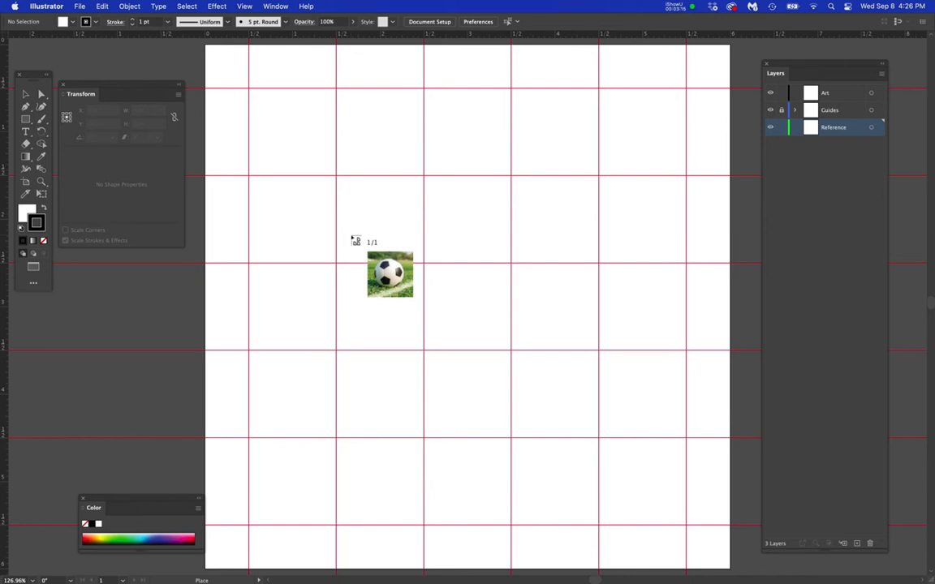
pyautogui.click(390, 239)
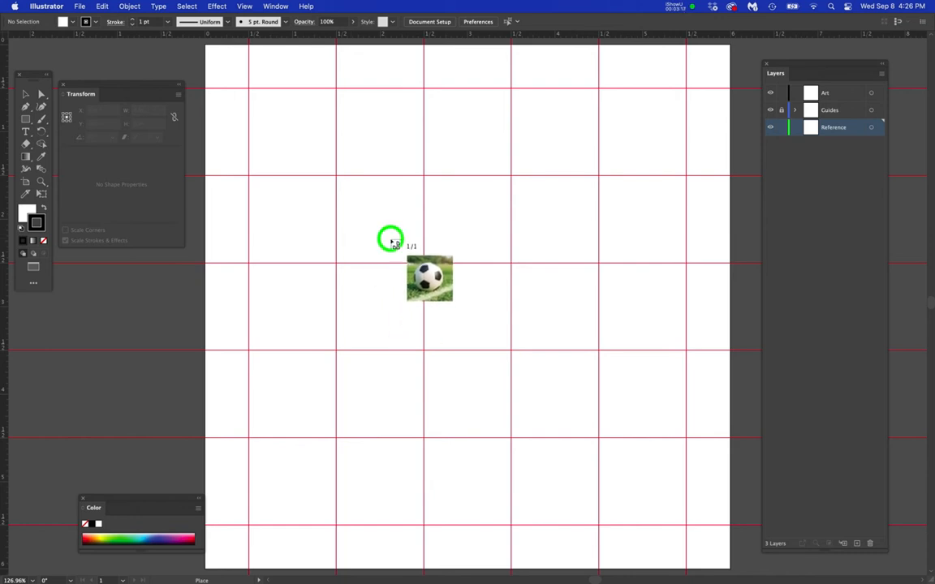
pyautogui.press('super+z')
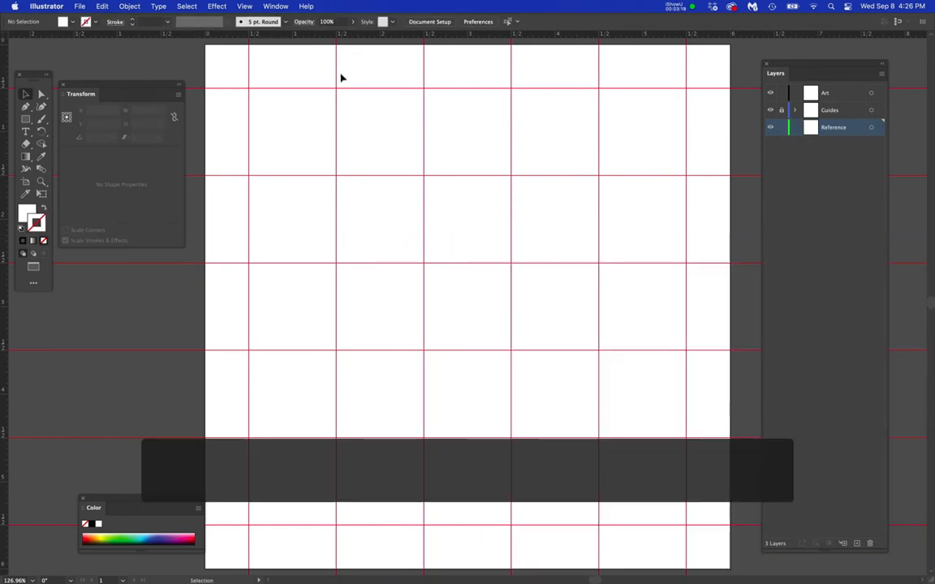
# Place Soccer-Ball-Image.jpeg from the Desktop as a linked file on the Reference layer, starting near the artboard's upper-left corner.
pyautogui.click(78, 6)
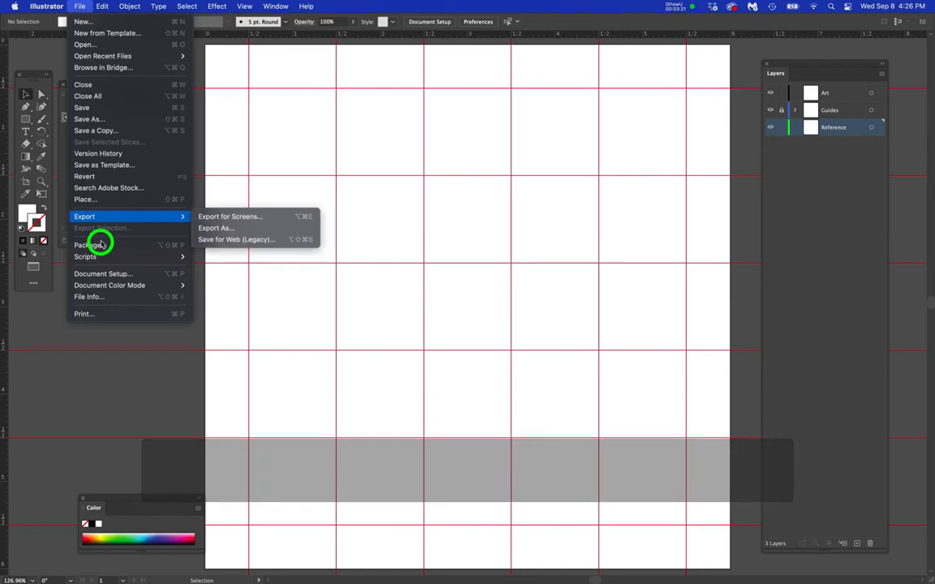
pyautogui.click(131, 200)
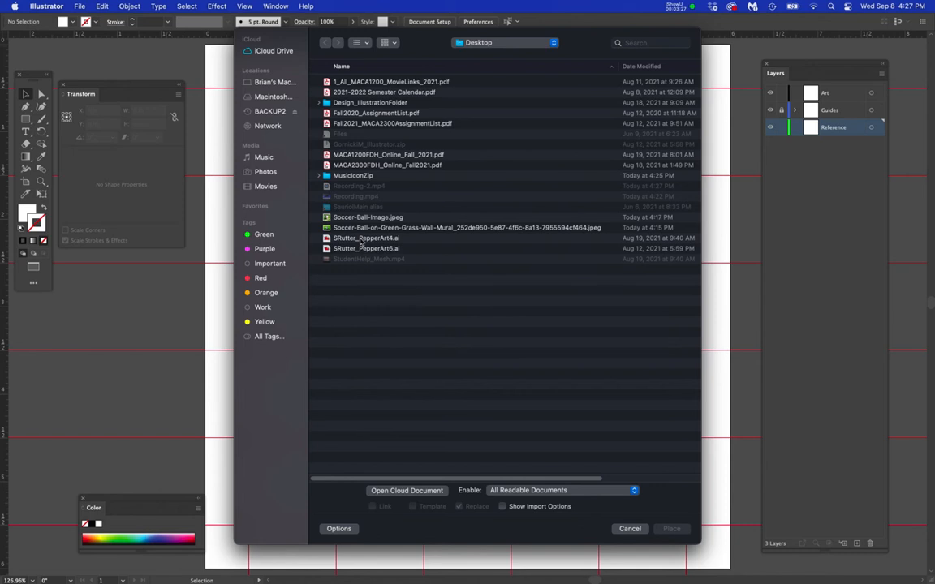
pyautogui.click(352, 217)
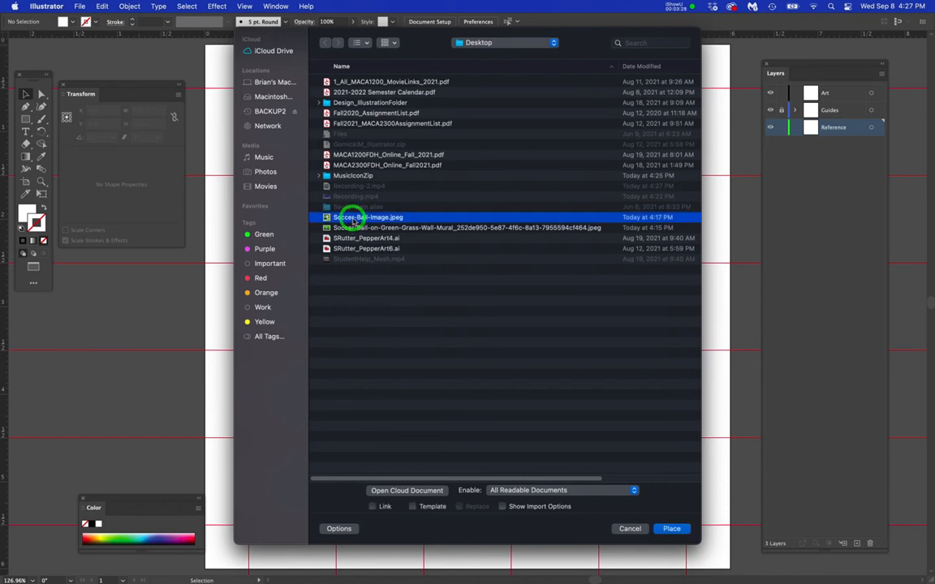
pyautogui.press('space')
pyautogui.press('space')
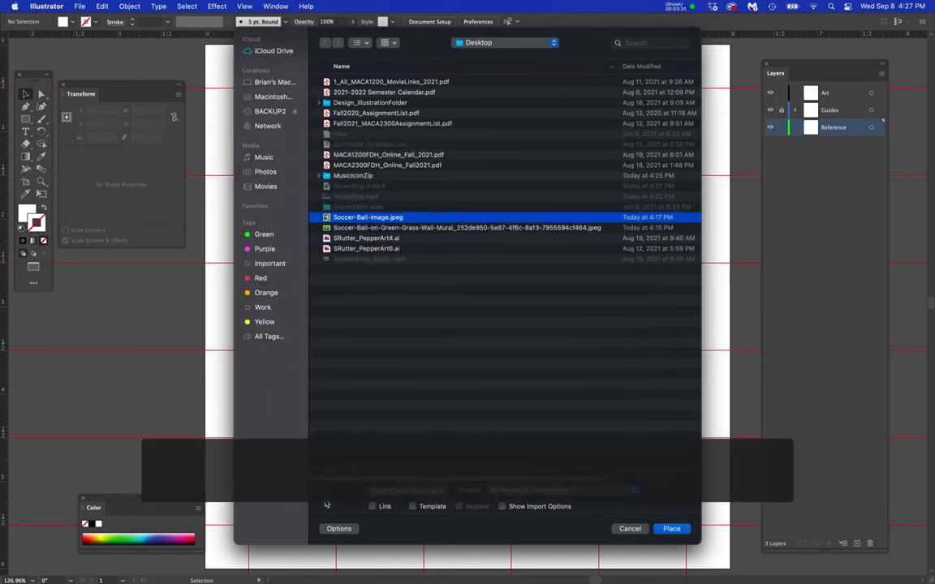
pyautogui.click(372, 506)
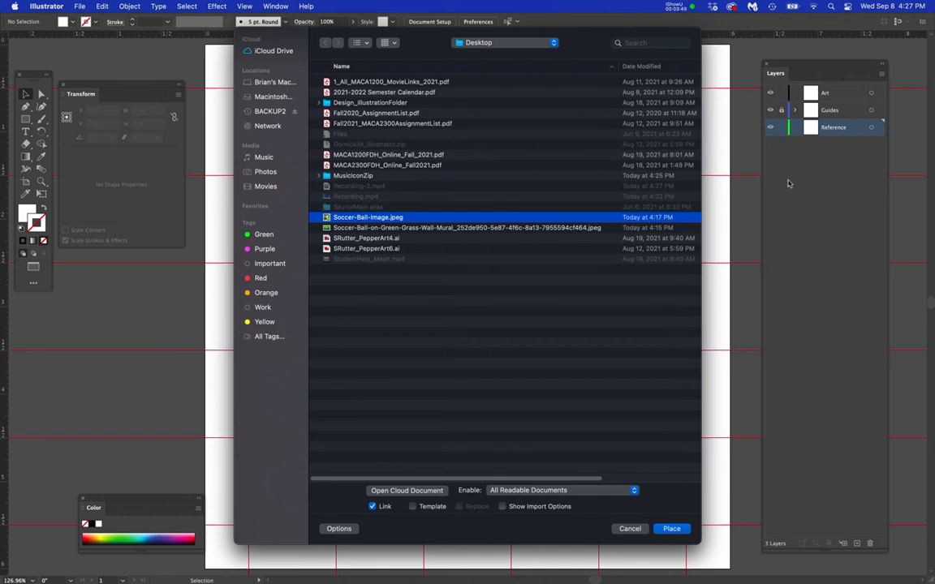
pyautogui.click(672, 529)
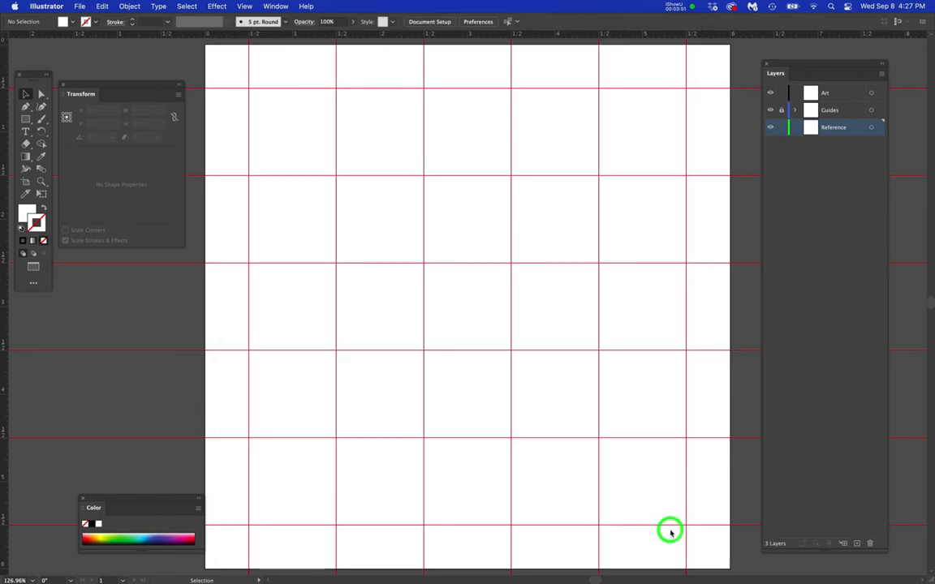
pyautogui.click(257, 117)
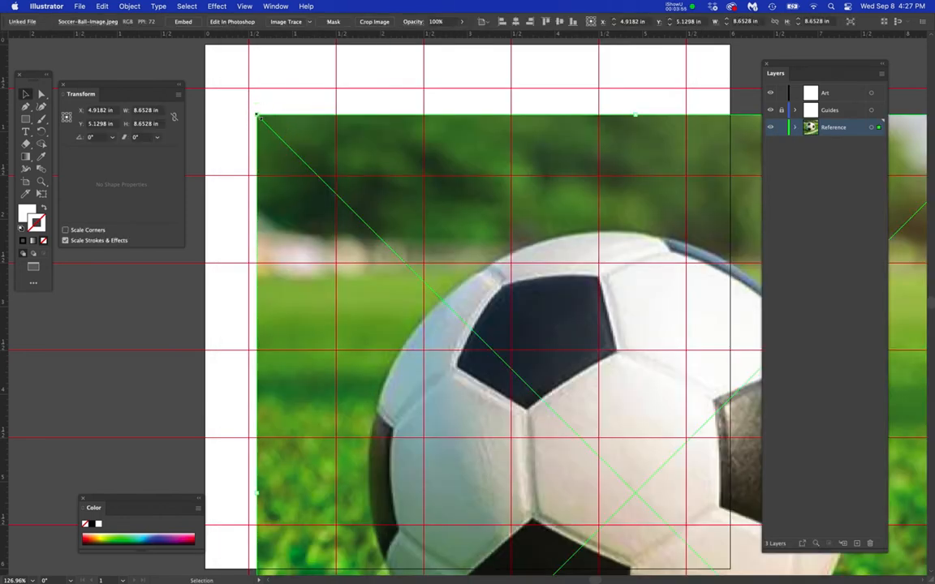
# Scale the soccer ball image down proportionally to about 0.79 in square.
pyautogui.moveTo(258, 116); pyautogui.dragTo(617, 419)
pyautogui.moveTo(697, 524); pyautogui.dragTo(361, 183)
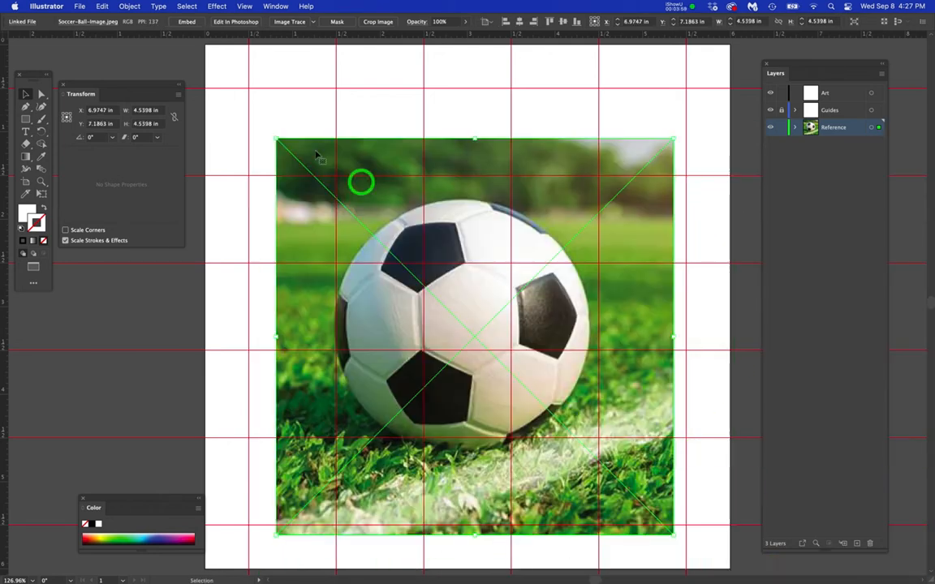
pyautogui.click(278, 139)
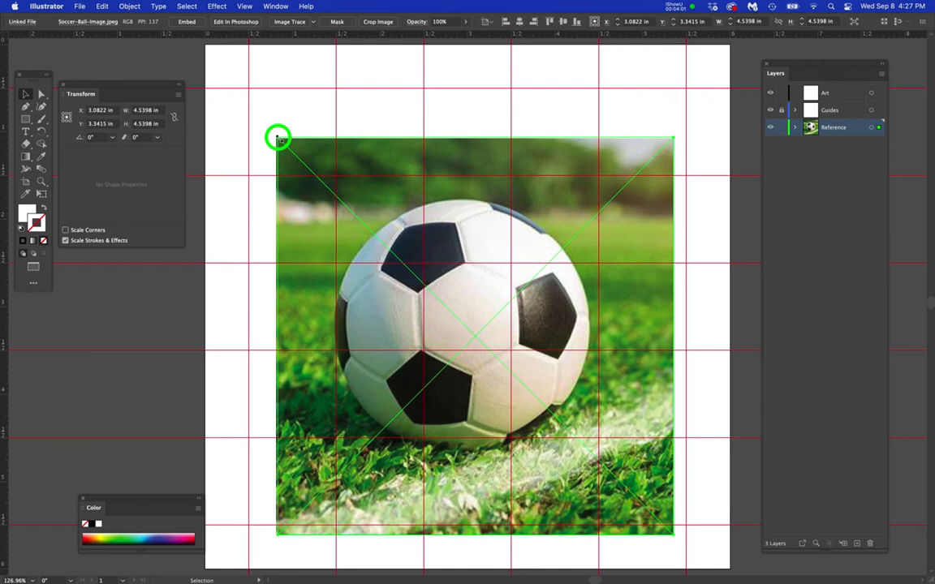
pyautogui.moveTo(278, 138); pyautogui.dragTo(558, 467)
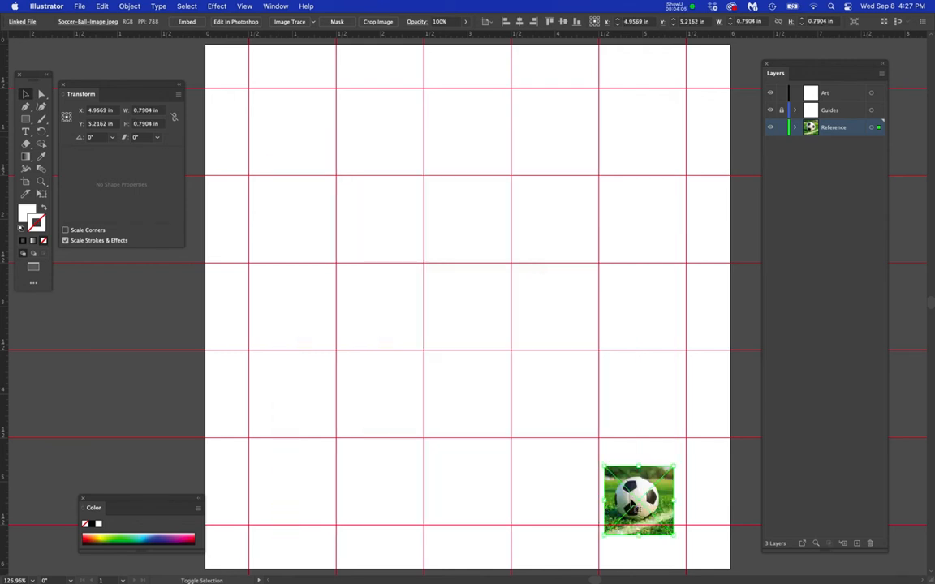
# Move the soccer ball image into the upper-left full grid square, centred at about X 1.03 in, Y 0.99 in.
pyautogui.moveTo(556, 426); pyautogui.dragTo(285, 133)
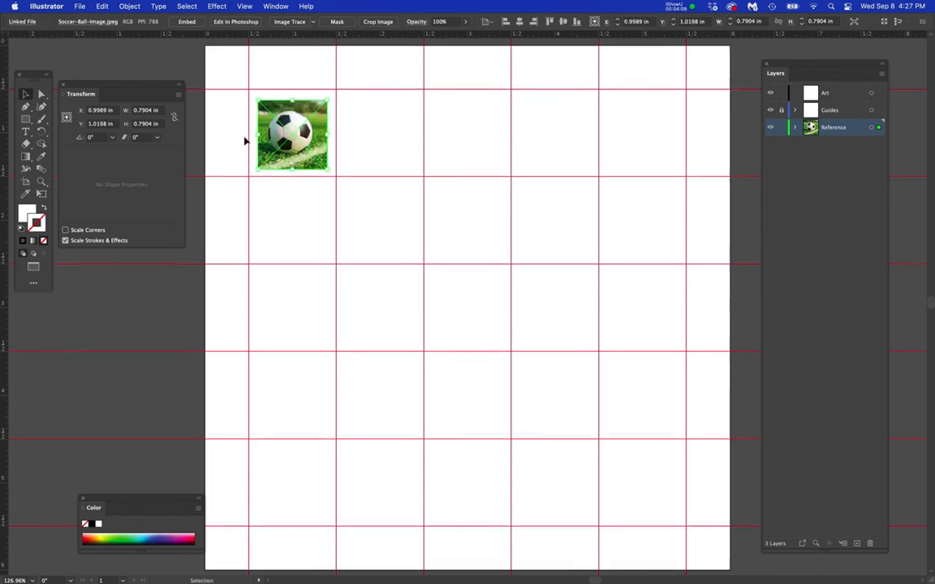
pyautogui.scroll(3, 251, 140)
pyautogui.press('space')
pyautogui.moveTo(379, 156); pyautogui.dragTo(473, 258)
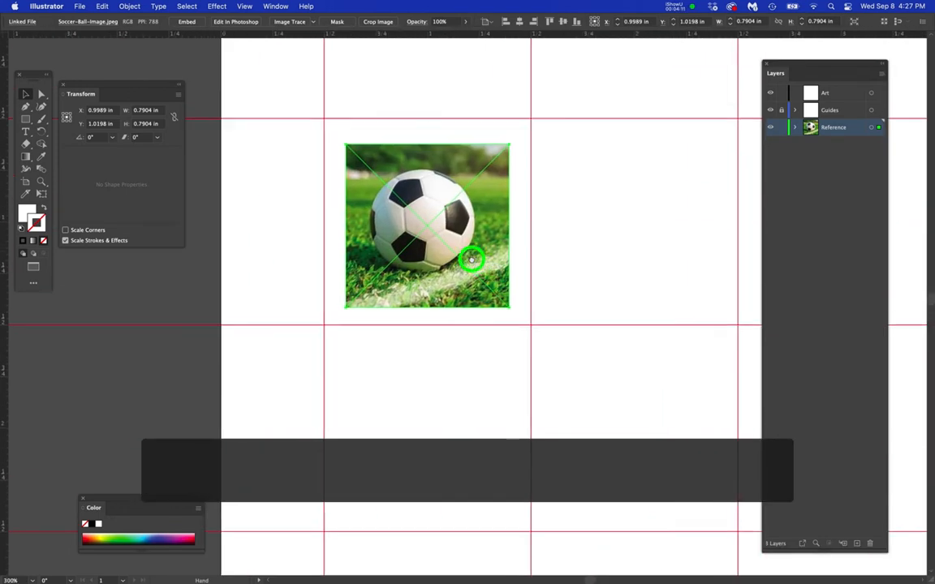
pyautogui.moveTo(445, 209)
pyautogui.mouseDown()
pyautogui.moveTo(441, 201)
pyautogui.moveTo(455, 210)
pyautogui.mouseUp()
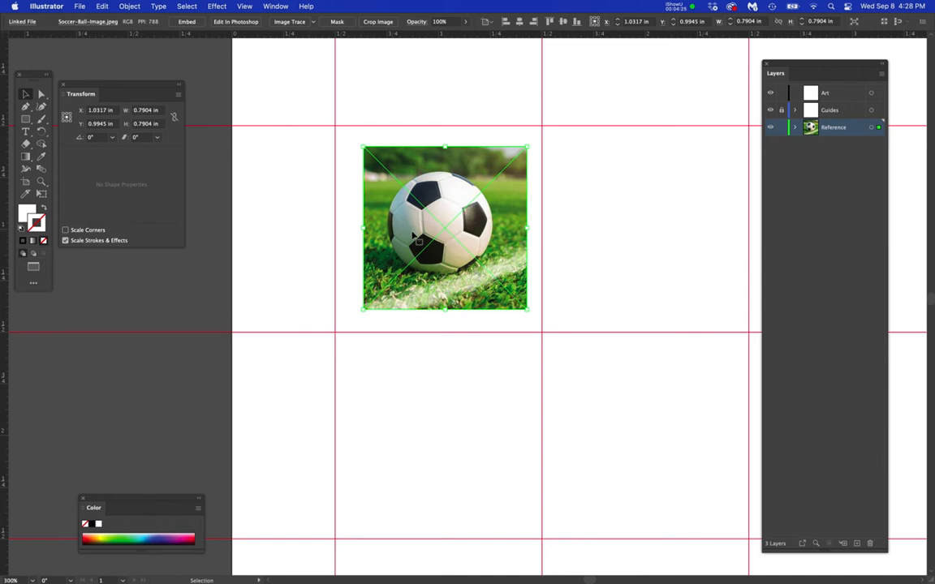
# Change the Reference layer's color to Medium Blue.
pyautogui.scroll(1, 412, 233)
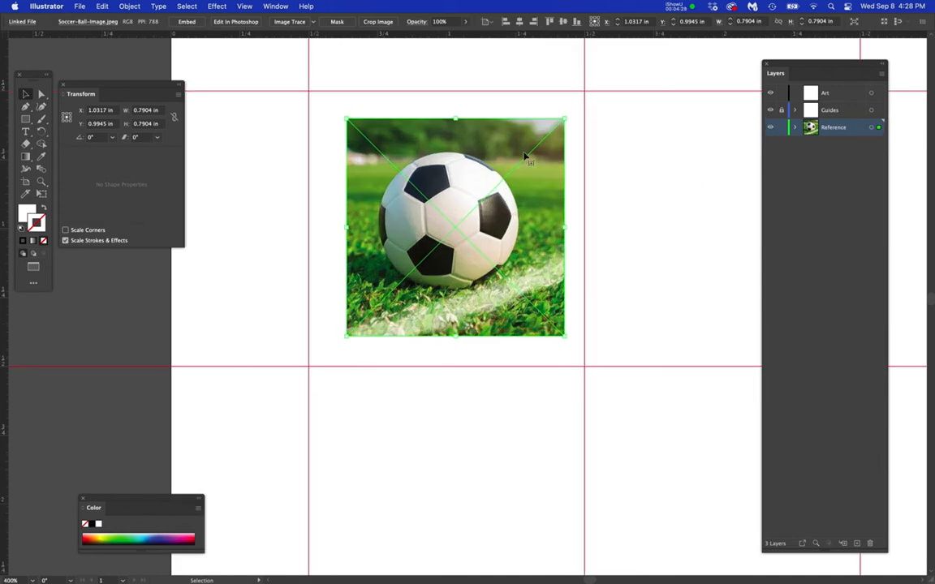
pyautogui.doubleClick(856, 130)
pyautogui.click(357, 166)
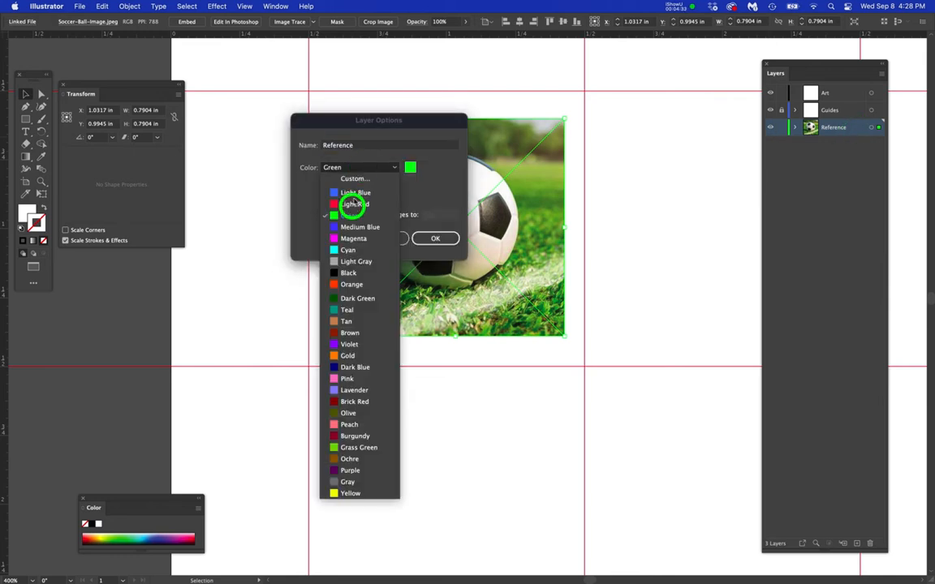
pyautogui.click(350, 227)
pyautogui.click(435, 238)
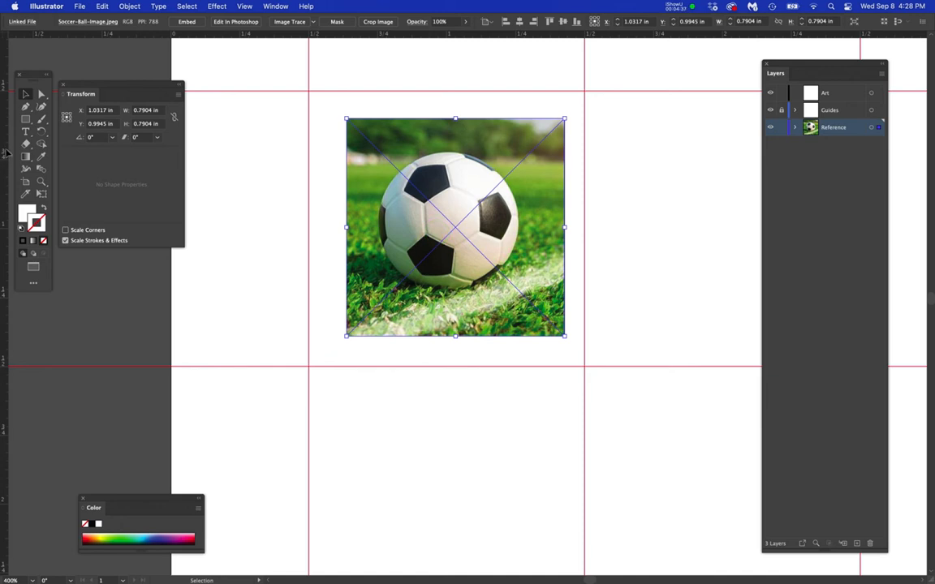
# Add vertical and horizontal guides at about 1 in through the grid square's middle and shift the image so the ball centres on them.
pyautogui.moveTo(5, 146); pyautogui.dragTo(448, 143)
pyautogui.moveTo(288, 39); pyautogui.dragTo(316, 231)
pyautogui.moveTo(479, 245); pyautogui.dragTo(484, 244)
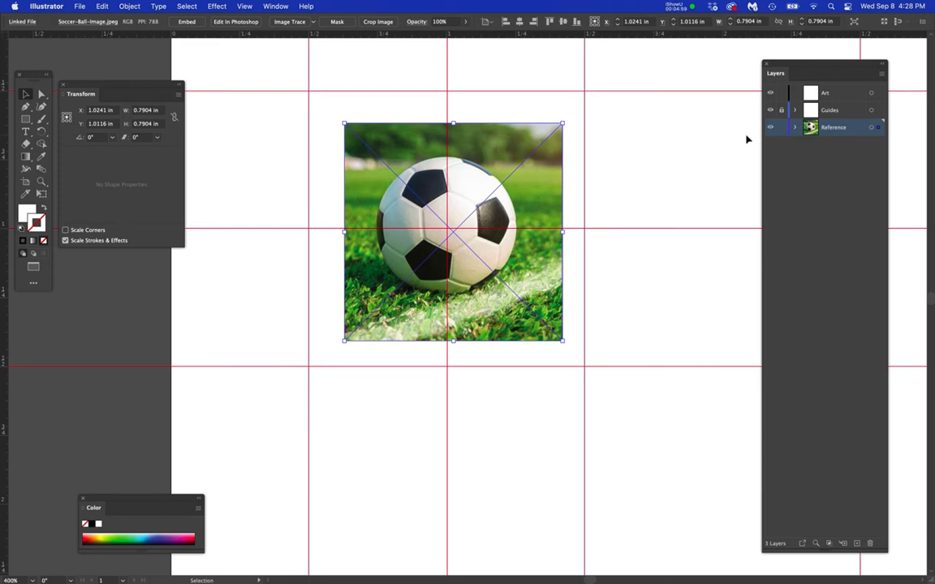
# Turn on image dimming at 50% for the Reference layer.
pyautogui.doubleClick(854, 128)
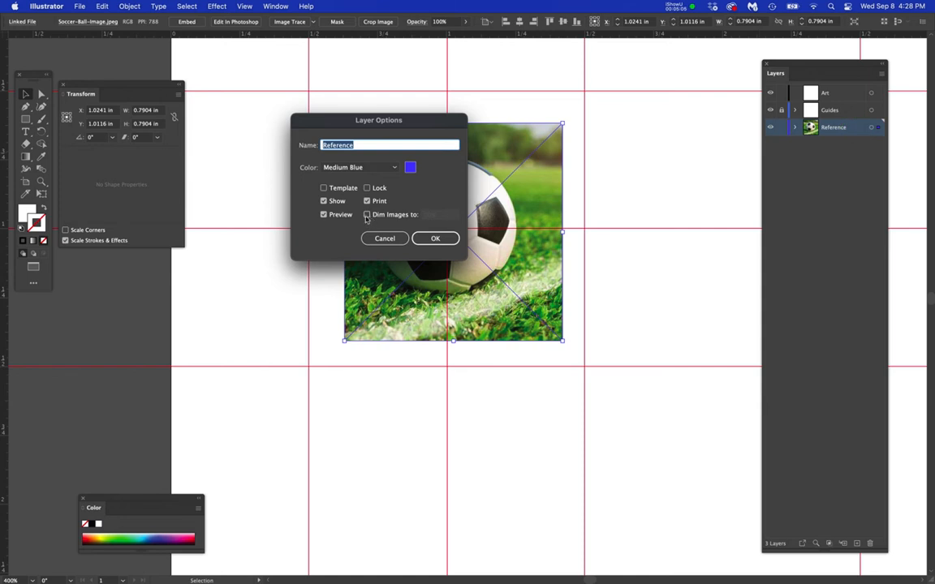
pyautogui.click(367, 214)
pyautogui.click(430, 238)
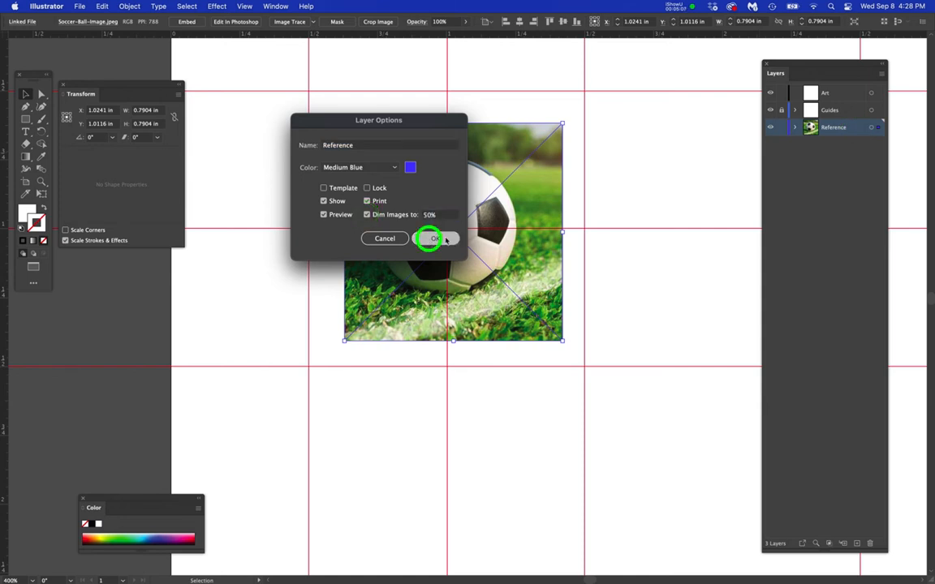
# Lock the Reference layer and make the Art layer the active layer.
pyautogui.click(781, 128)
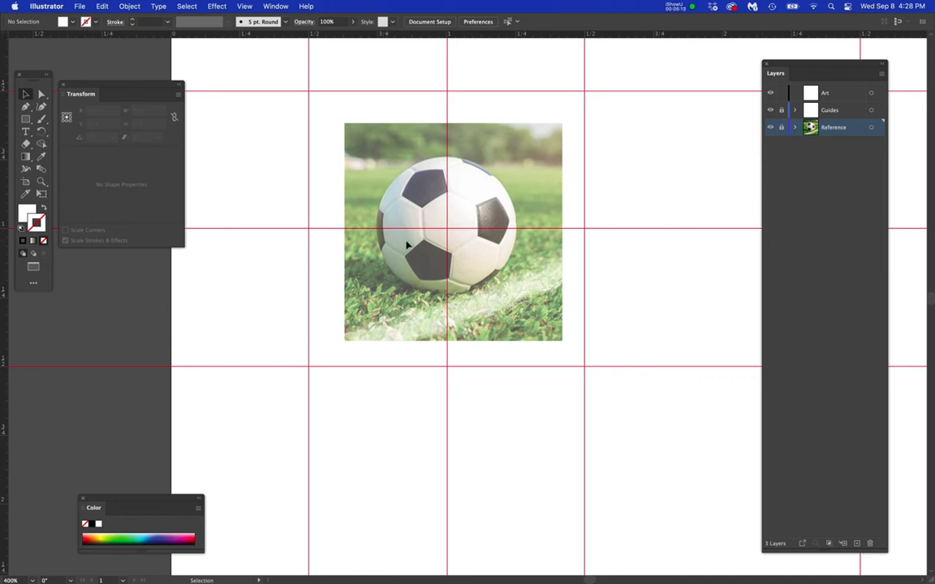
pyautogui.scroll(2, 409, 242)
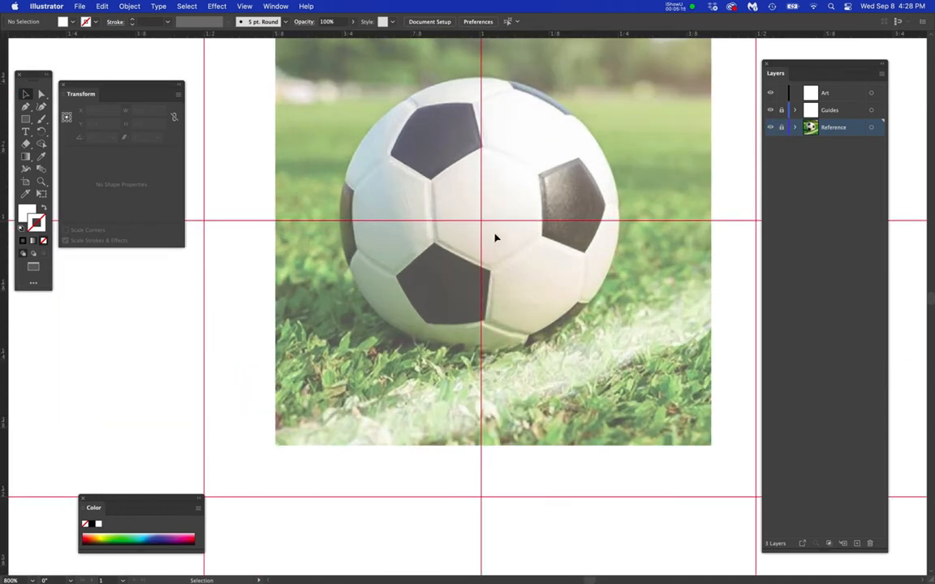
pyautogui.moveTo(490, 240); pyautogui.dragTo(498, 307)
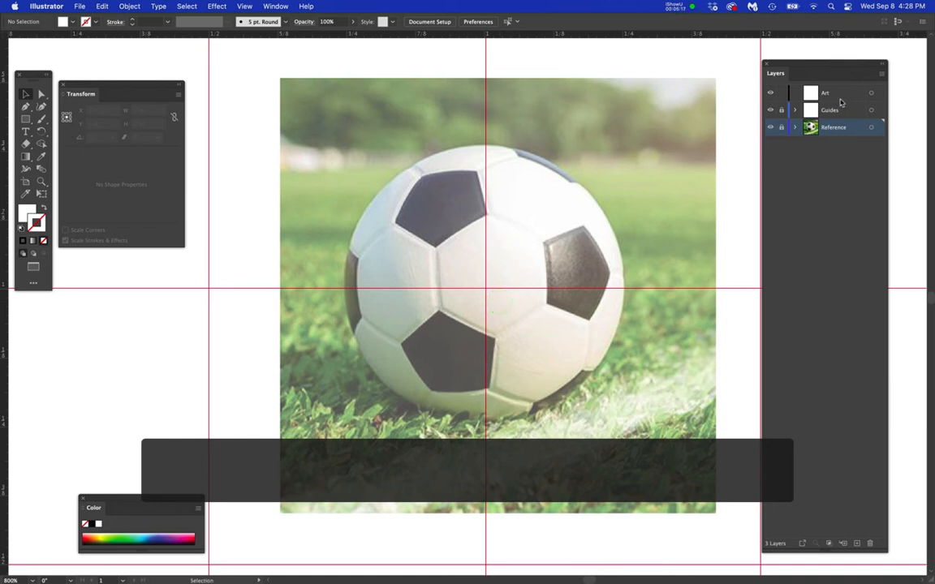
pyautogui.click(841, 94)
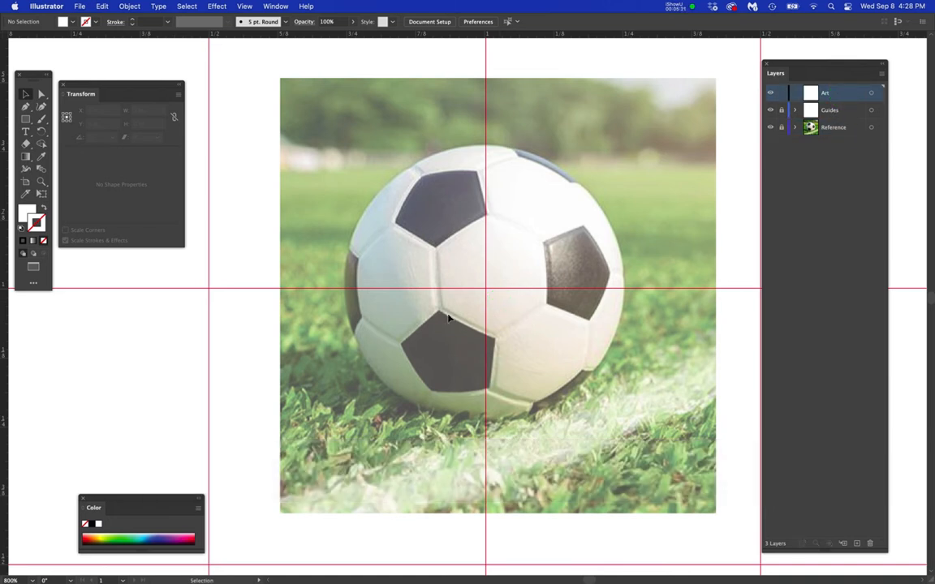
# Draw a white, stroke-free circle about 0.51 in across over the soccer ball, centred on the intersection of the guides.
pyautogui.moveTo(28, 81); pyautogui.dragTo(228, 91)
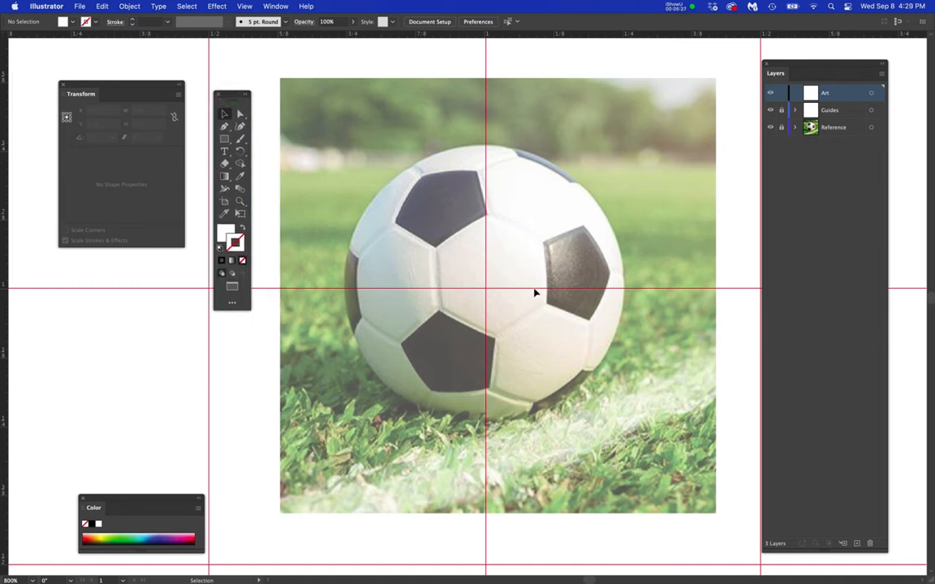
pyautogui.scroll(1, 534, 292)
pyautogui.moveTo(529, 292); pyautogui.dragTo(578, 304)
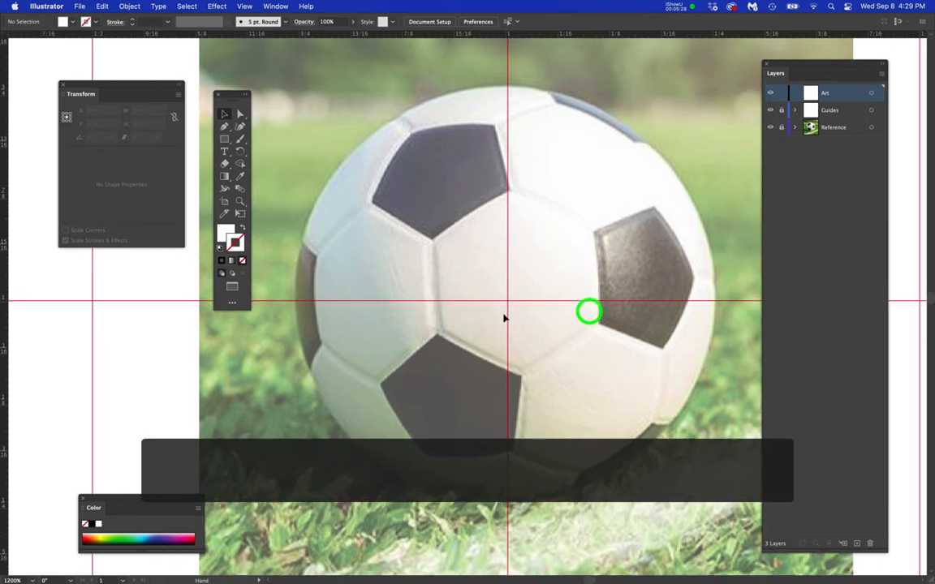
pyautogui.moveTo(231, 97); pyautogui.dragTo(219, 101)
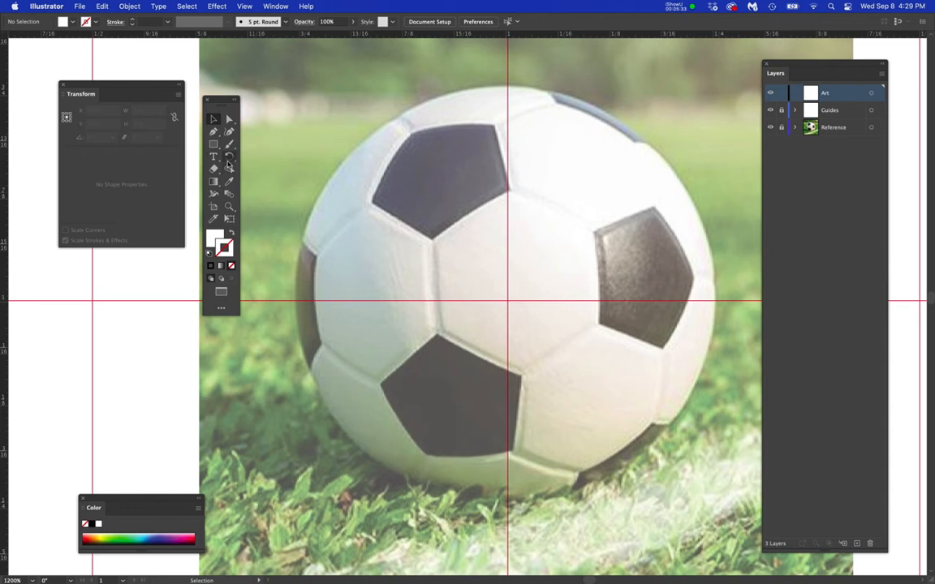
pyautogui.moveTo(213, 146); pyautogui.dragTo(257, 159)
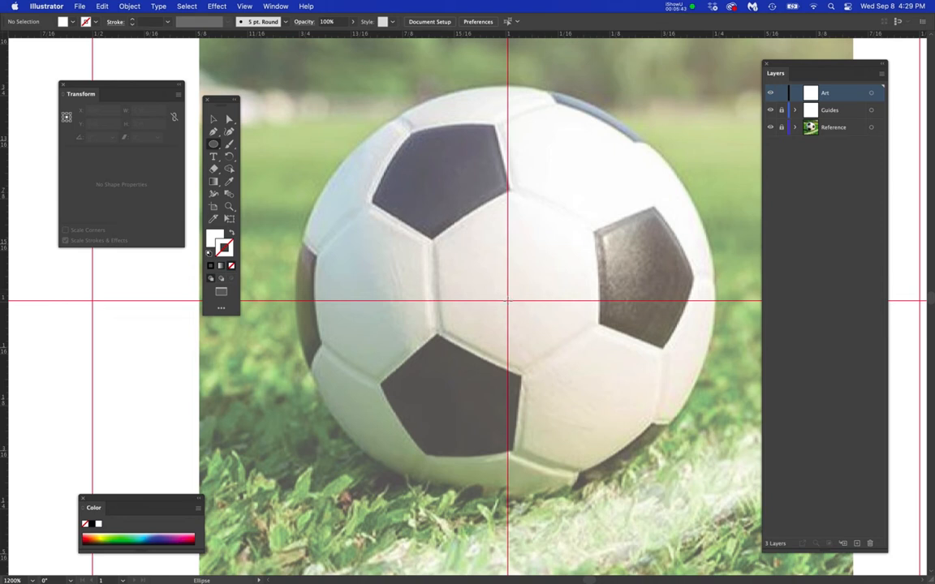
pyautogui.moveTo(507, 301)
pyautogui.mouseDown()
pyautogui.moveTo(538, 372)
pyautogui.moveTo(525, 346)
pyautogui.moveTo(574, 417)
pyautogui.moveTo(722, 501)
pyautogui.moveTo(717, 493)
pyautogui.mouseUp()
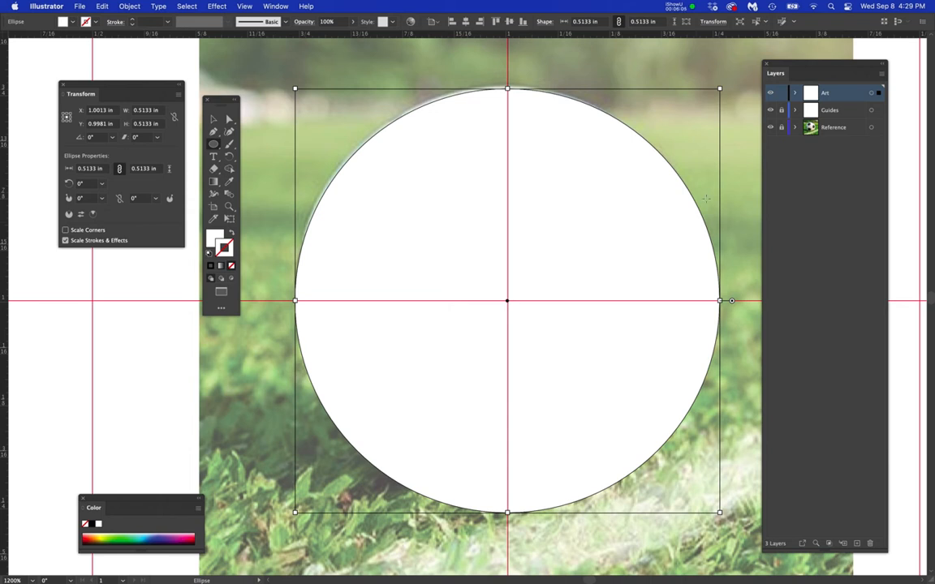
# Expand the Art layer and rename its ellipse as FullBall, widening the layer list enough to read the names.
pyautogui.click(794, 93)
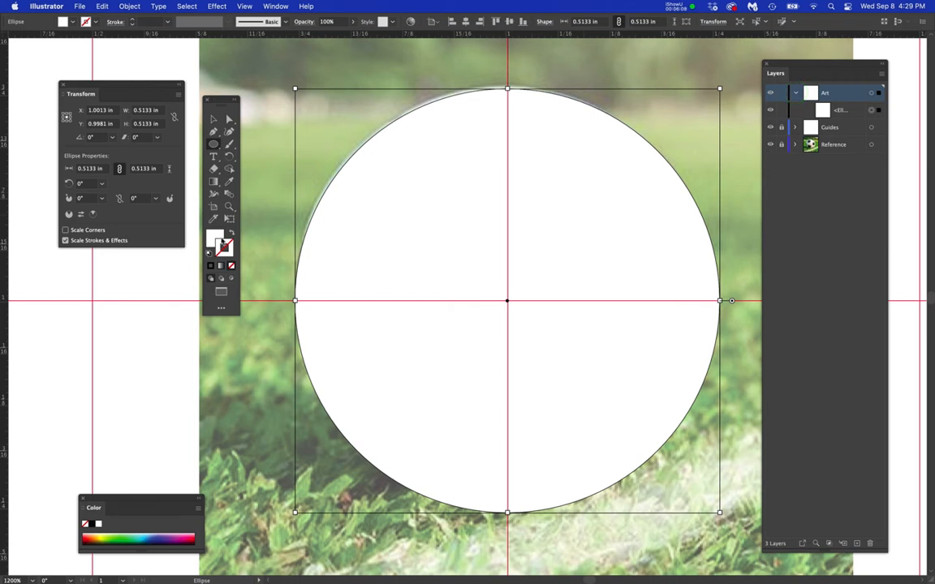
pyautogui.click(212, 236)
pyautogui.click(228, 248)
pyautogui.click(844, 109)
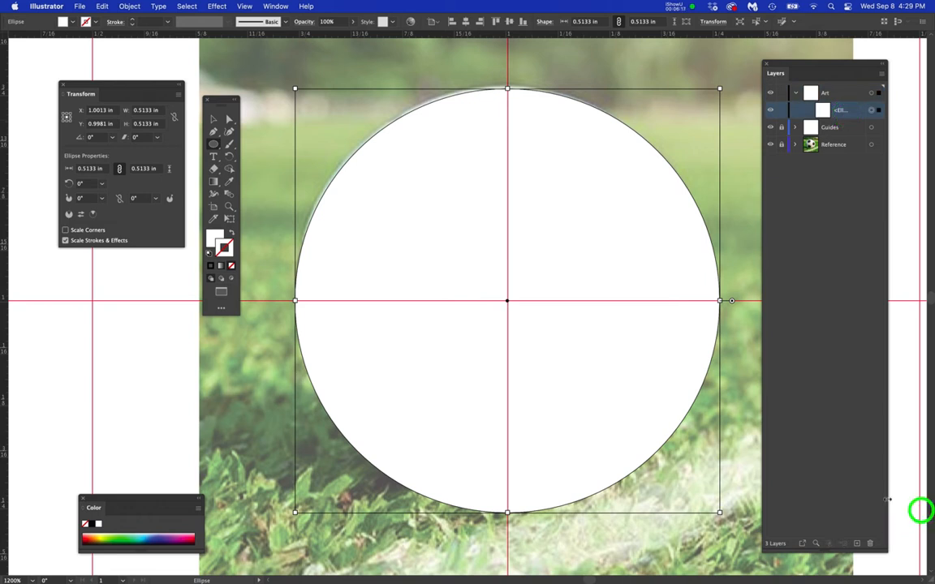
pyautogui.moveTo(899, 494); pyautogui.dragTo(918, 490)
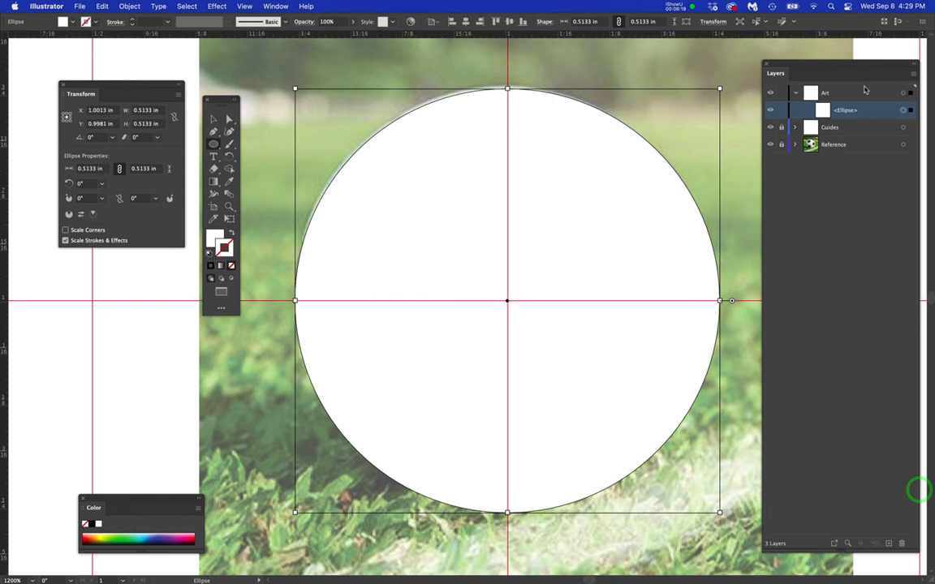
pyautogui.doubleClick(845, 111)
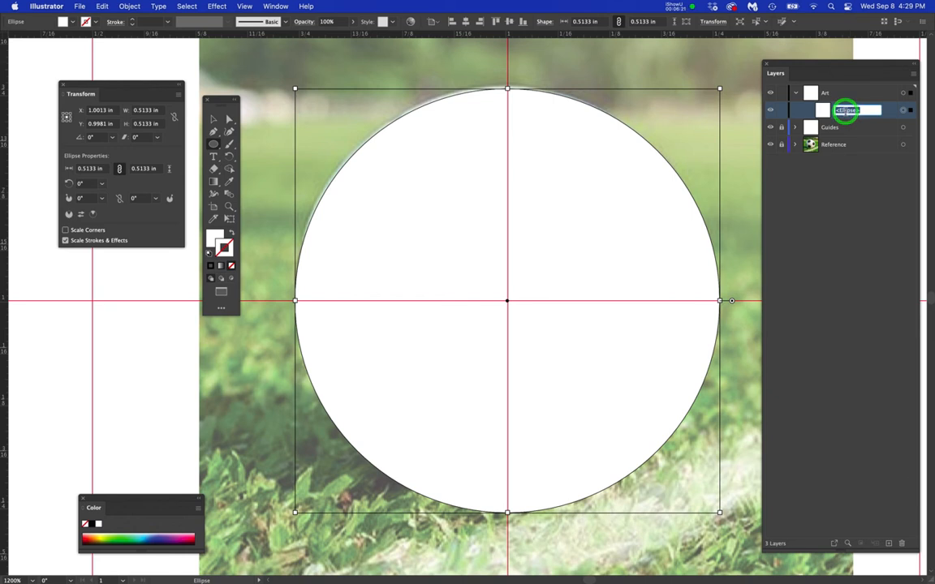
pyautogui.write('Full')
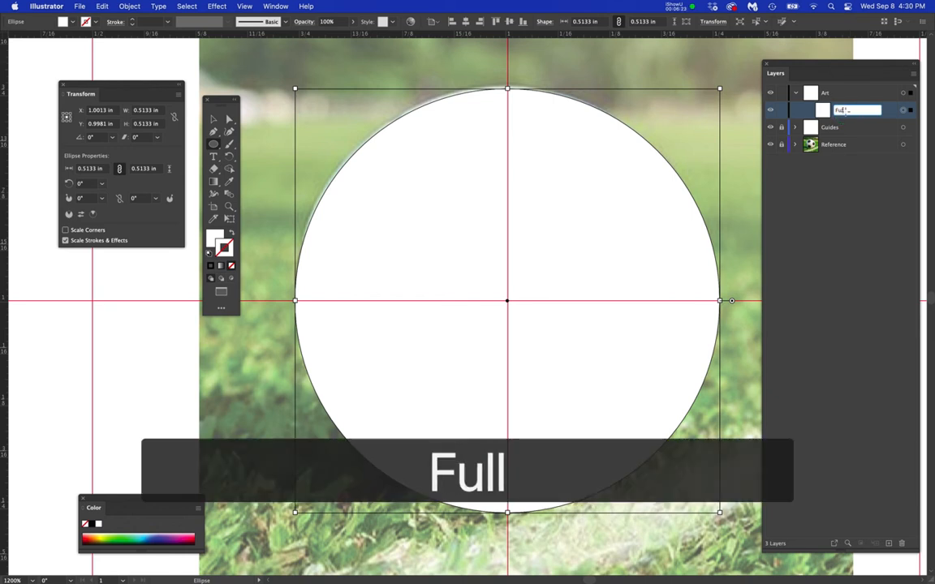
pyautogui.write('Ball')
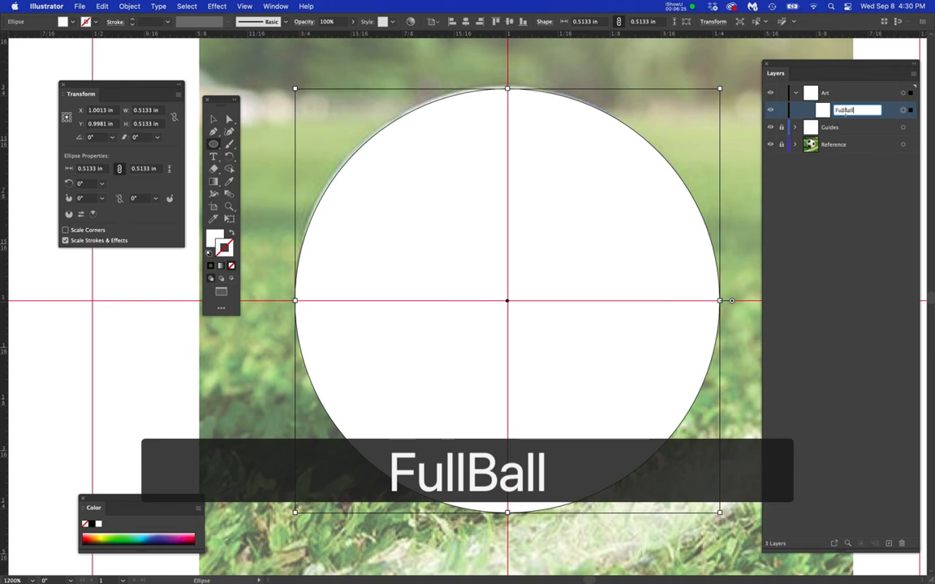
pyautogui.press('Return')
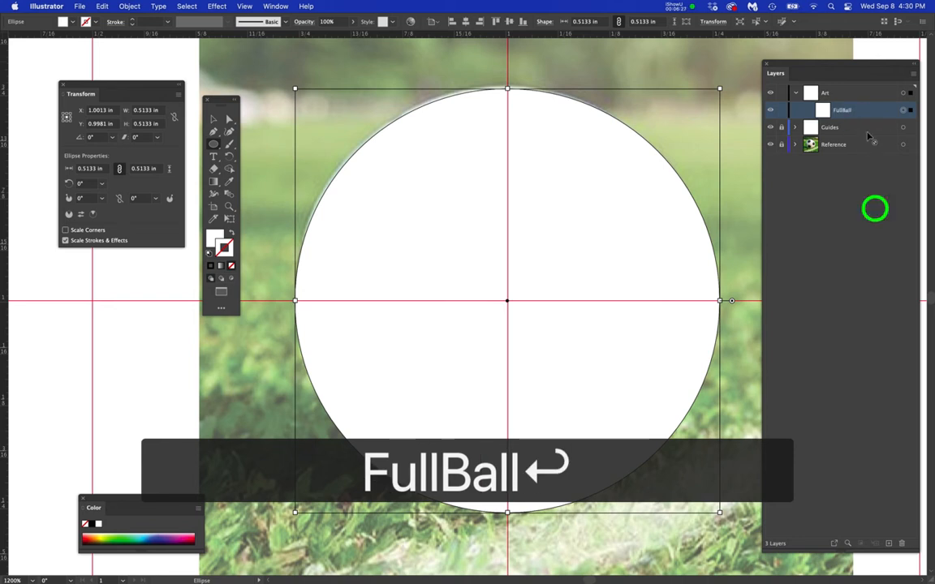
# Duplicate the FullBall circle within the Art layer and lock the lower copy.
pyautogui.click(889, 543)
pyautogui.click(780, 128)
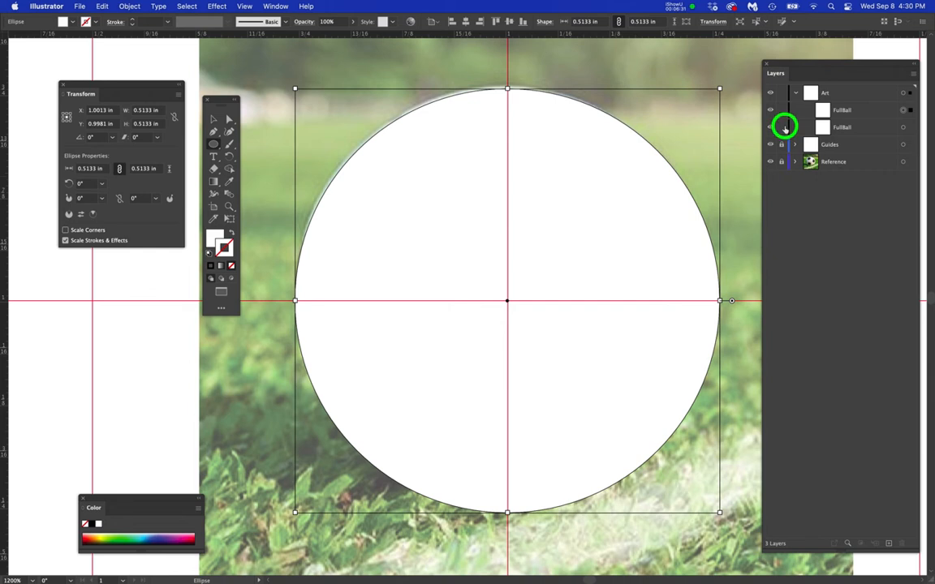
# Scale the unlocked upper FullBall circle uniformly to 90% about its centre with the Scale tool.
pyautogui.click(903, 111)
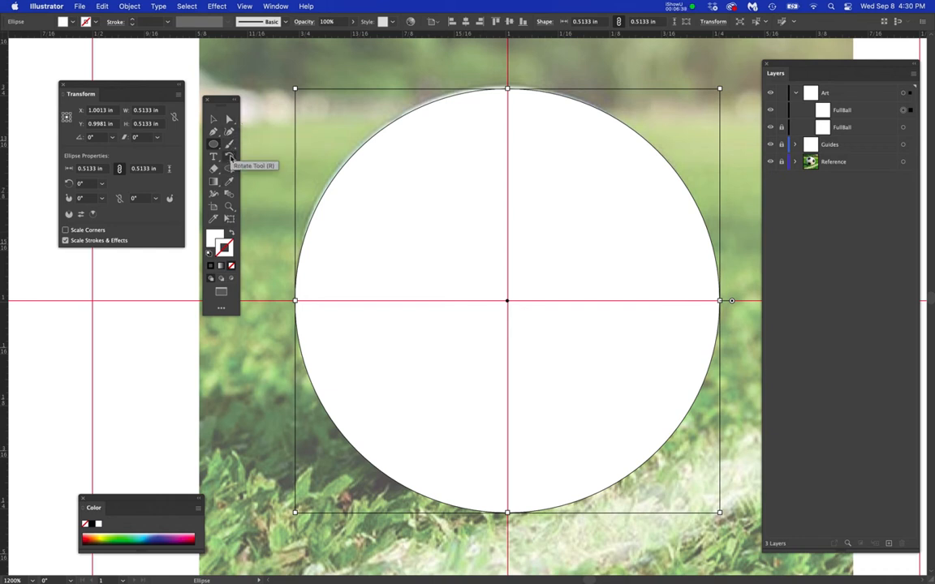
pyautogui.moveTo(230, 158); pyautogui.dragTo(270, 170)
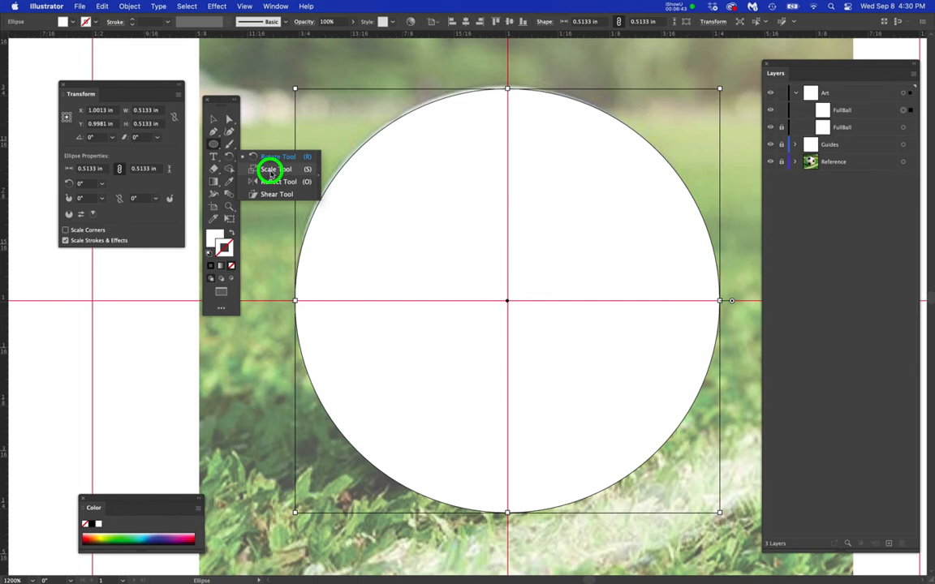
pyautogui.doubleClick(229, 154)
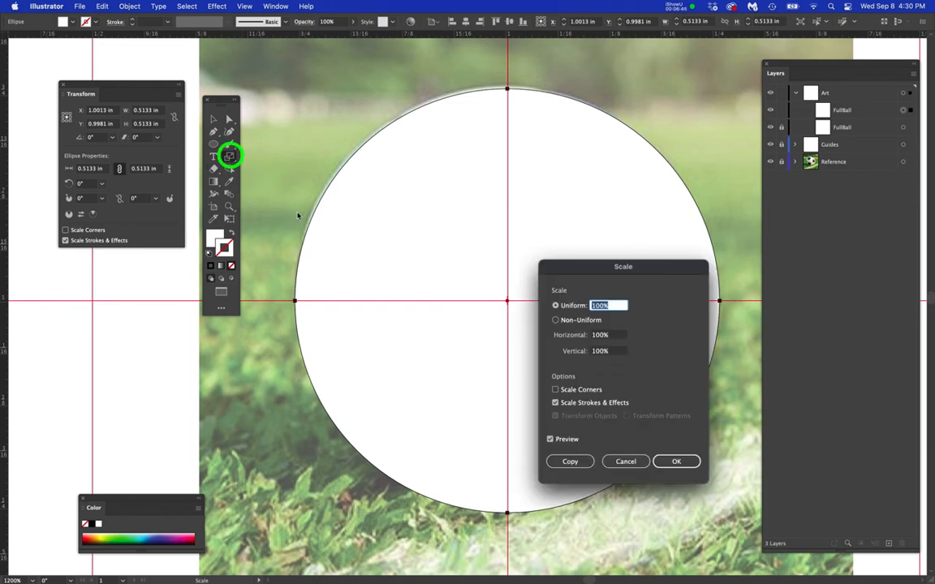
pyautogui.click(592, 306)
pyautogui.write('0')
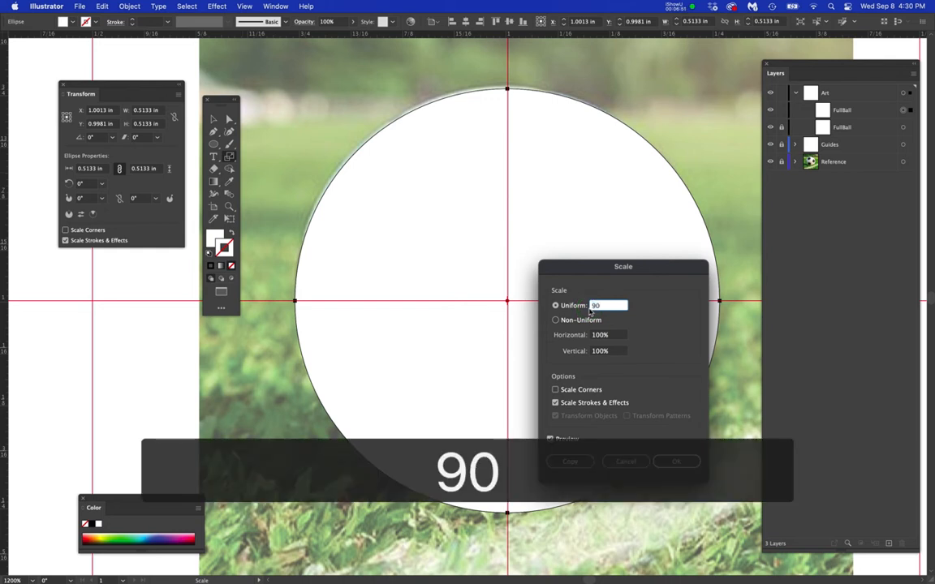
pyautogui.click(678, 461)
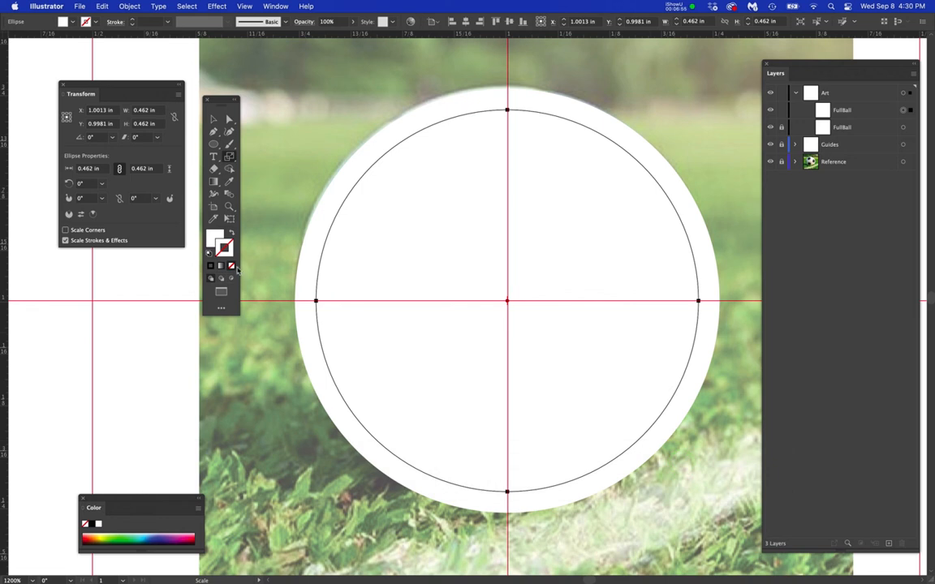
# Fill the smaller upper FullBall circle with light gray, #CCCCCC.
pyautogui.doubleClick(214, 237)
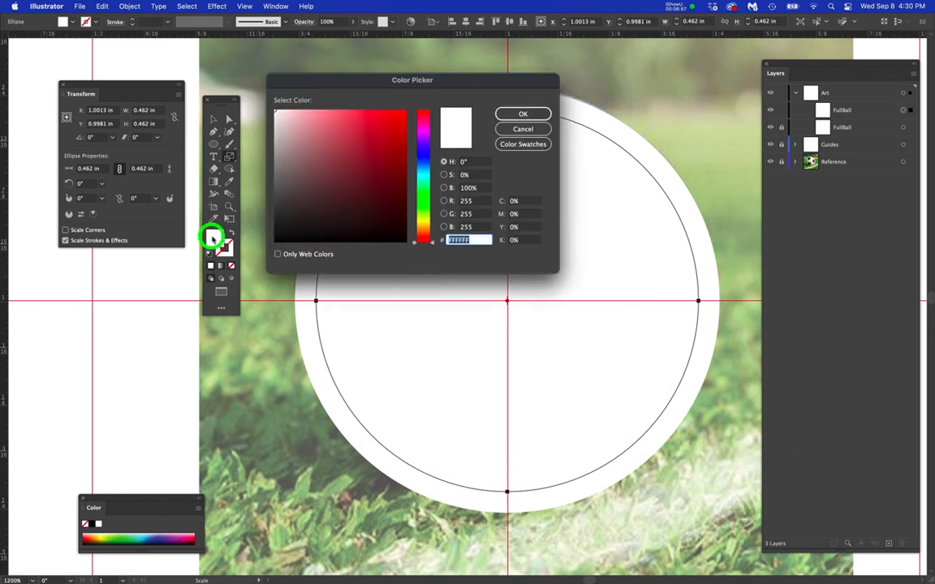
pyautogui.click(275, 135)
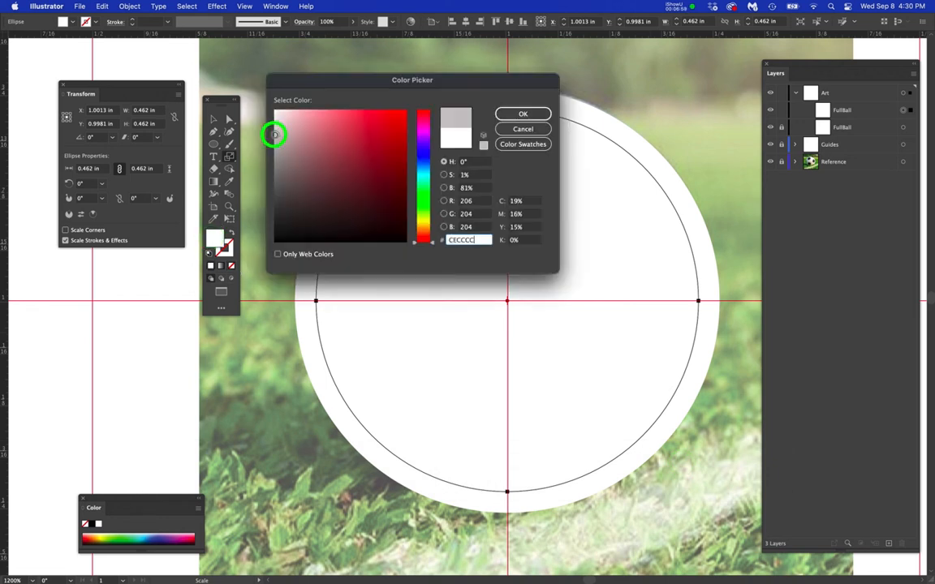
pyautogui.click(504, 115)
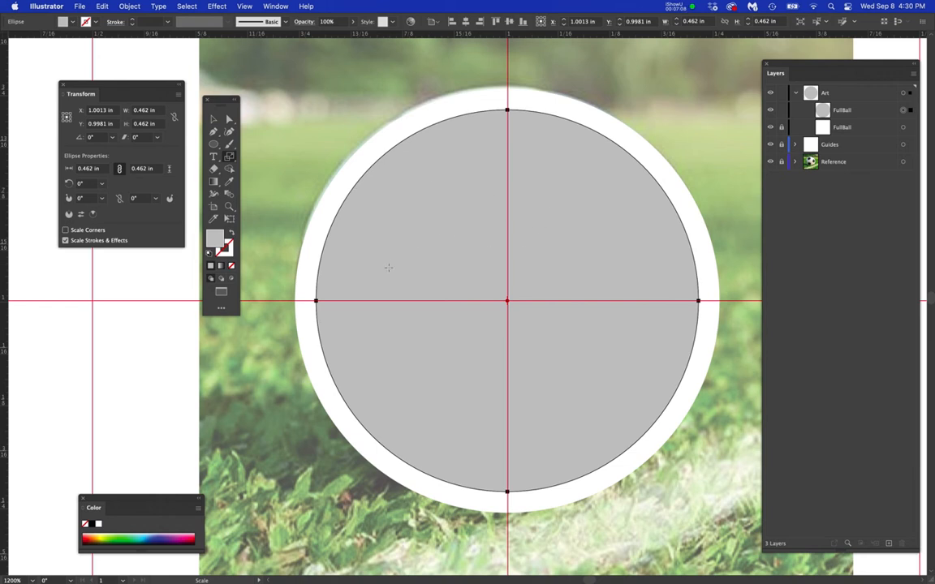
# Cut the gray circle with the Scissors tool at its upper-left and lower-right edges and delete the upper-right piece.
pyautogui.press('c')
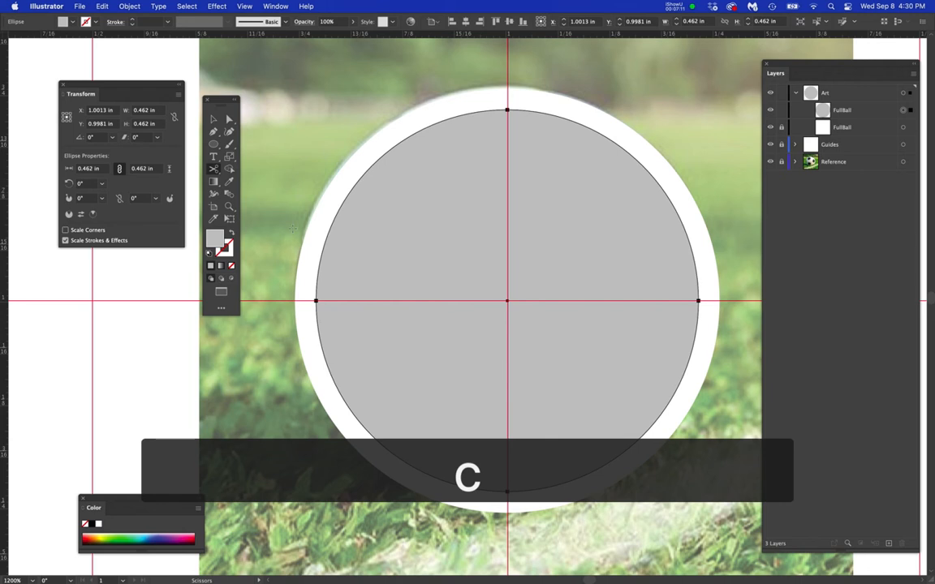
pyautogui.click(404, 141)
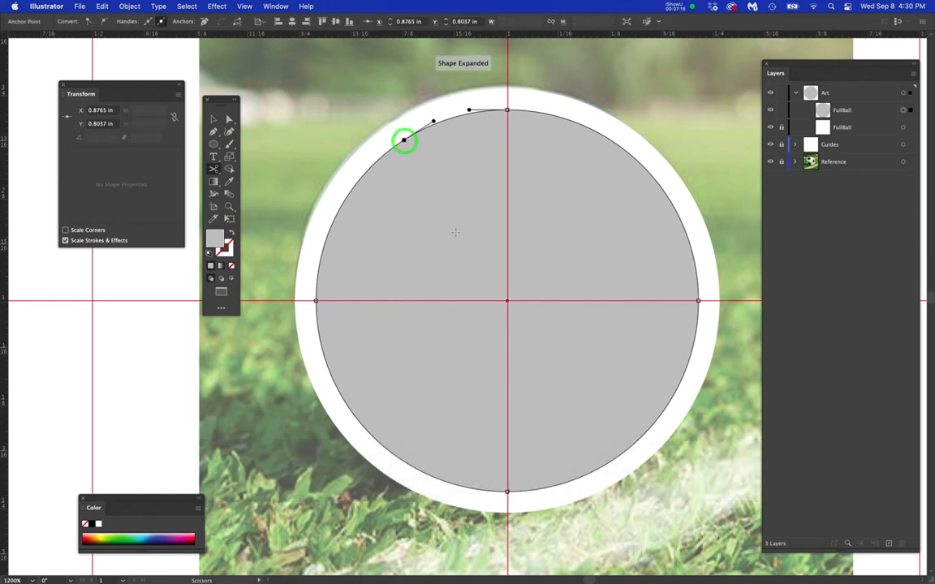
pyautogui.click(635, 443)
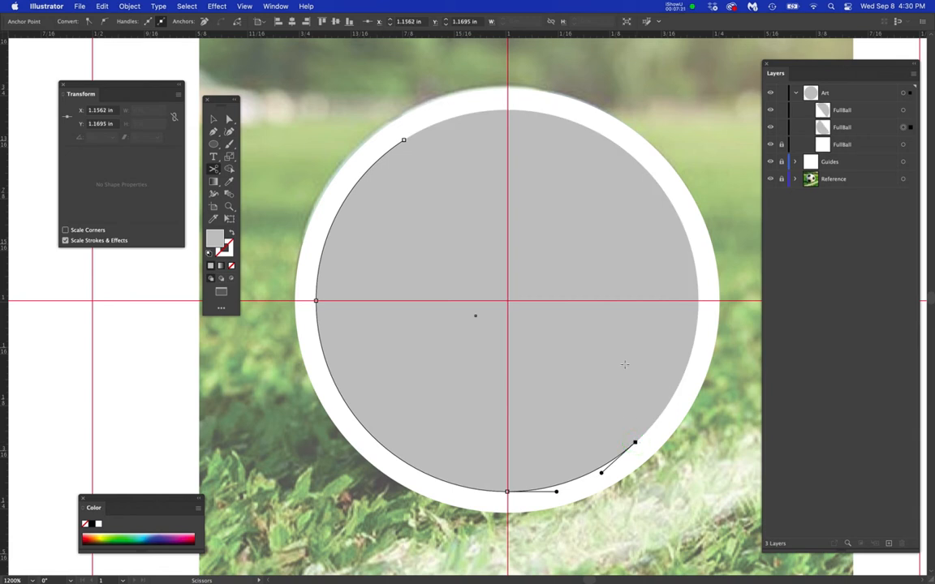
pyautogui.press('a')
pyautogui.click(612, 254)
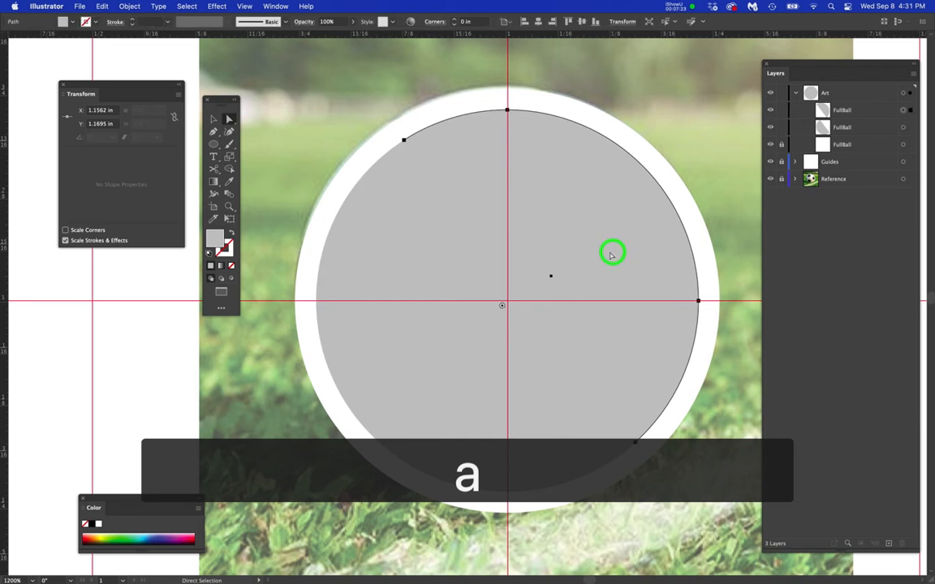
pyautogui.press('Delete')
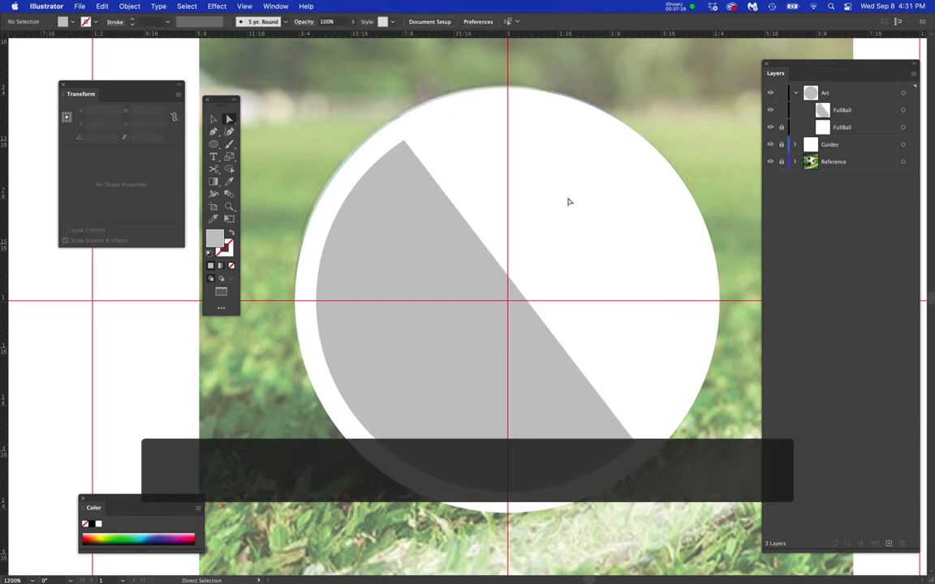
# Close the remaining gray half with the Pen tool, curving its straight edge inward to form a crescent shadow.
pyautogui.press('p')
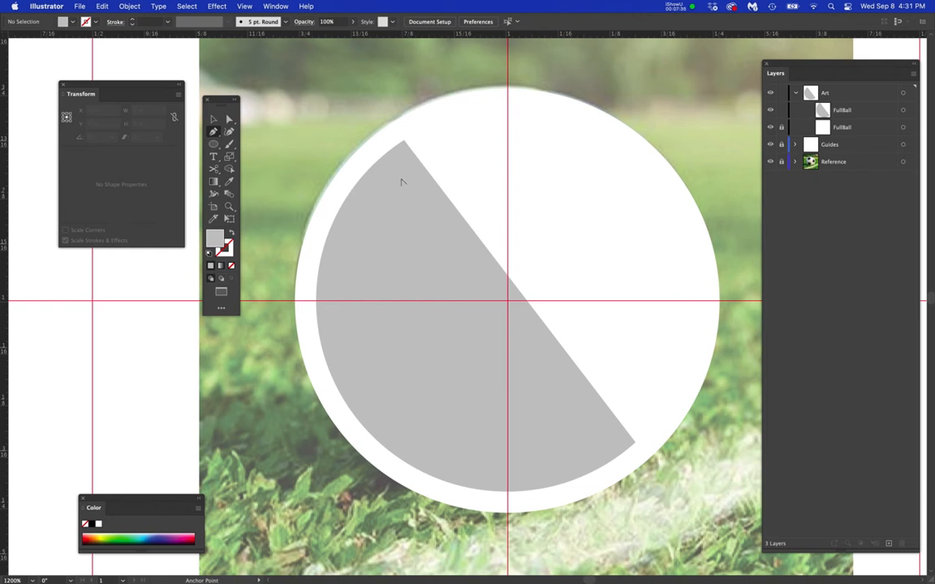
pyautogui.moveTo(404, 143); pyautogui.dragTo(379, 244)
pyautogui.moveTo(636, 444); pyautogui.dragTo(839, 438)
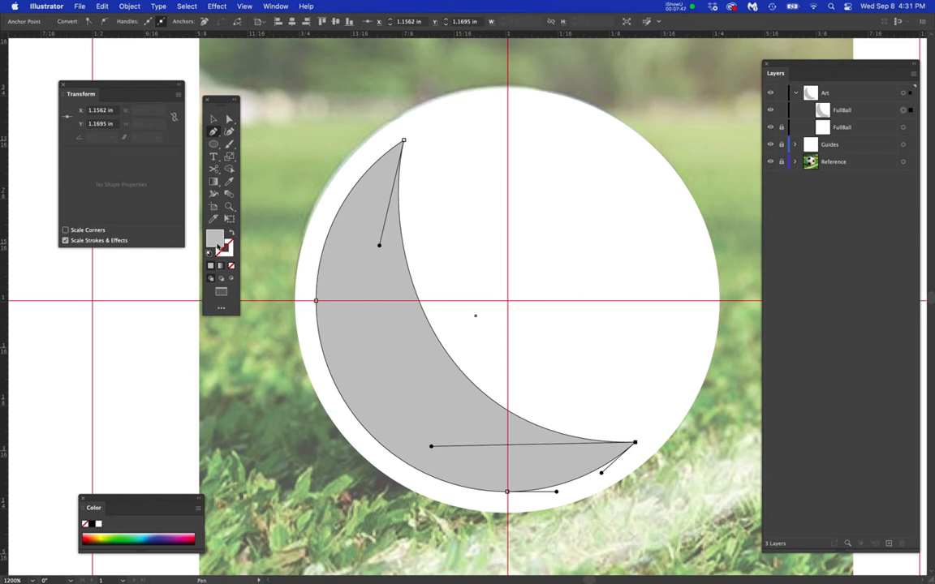
# Change the crescent's fill to a lighter gray, #E2E2E2.
pyautogui.doubleClick(219, 242)
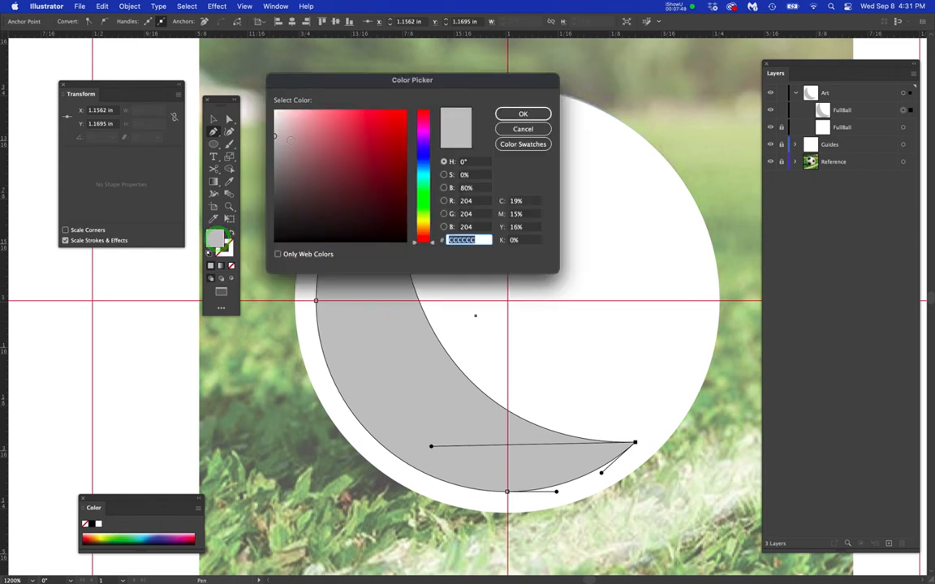
pyautogui.click(275, 124)
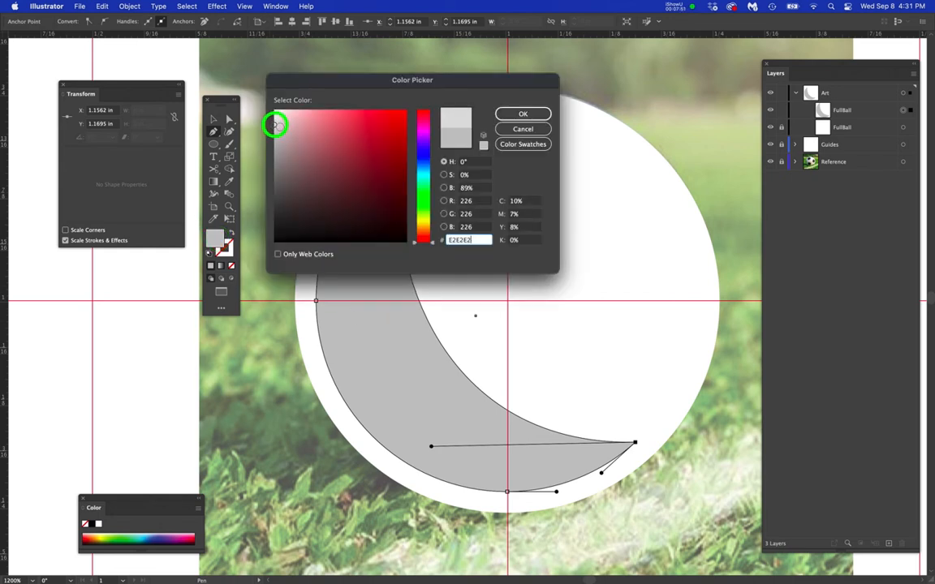
pyautogui.click(529, 114)
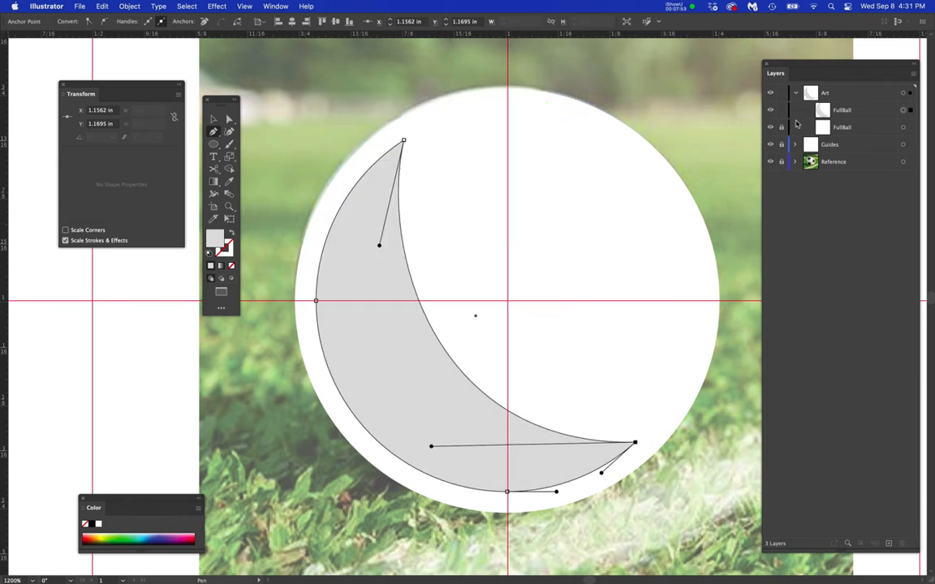
# Lock the gray FullBall crescent and hide both FullBall shapes to reveal the reference ball.
pyautogui.click(779, 112)
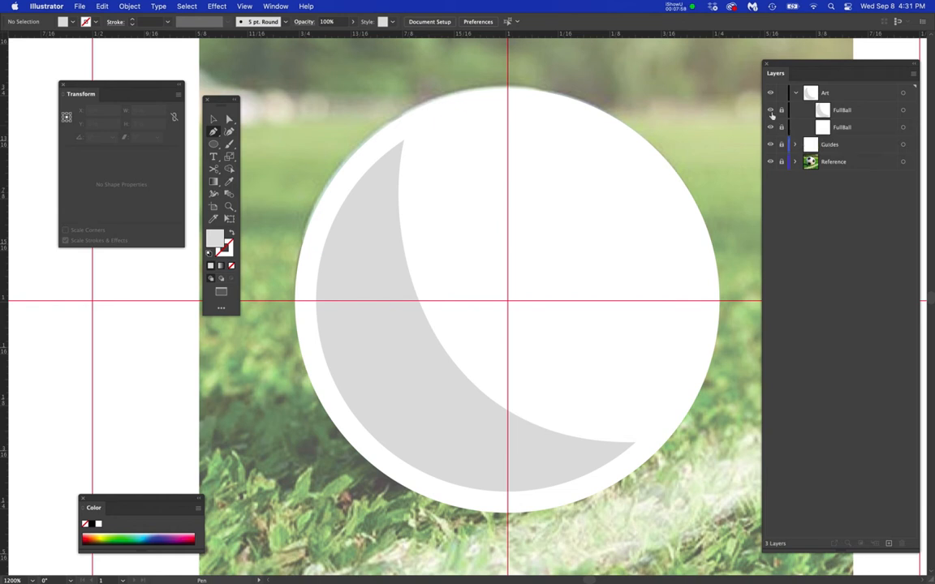
pyautogui.click(771, 111)
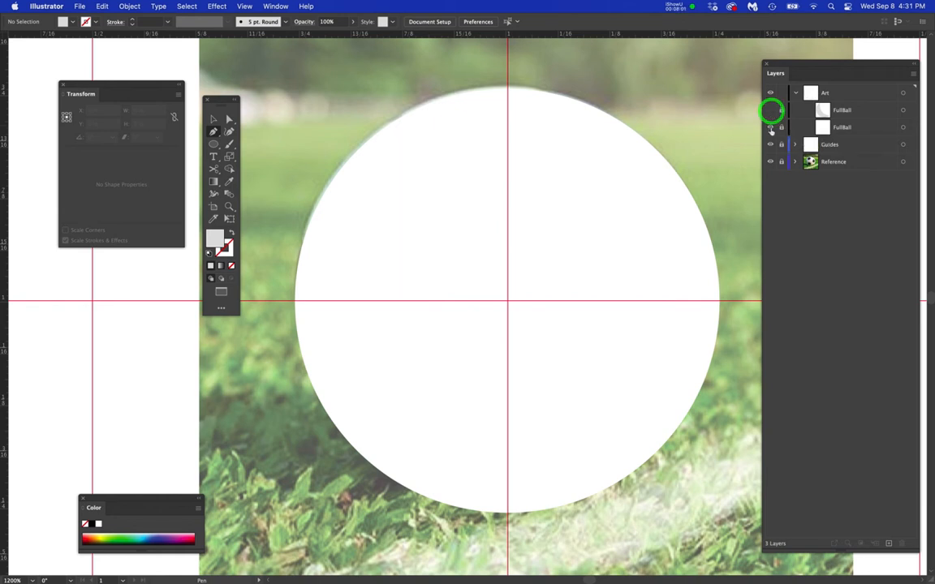
pyautogui.click(769, 128)
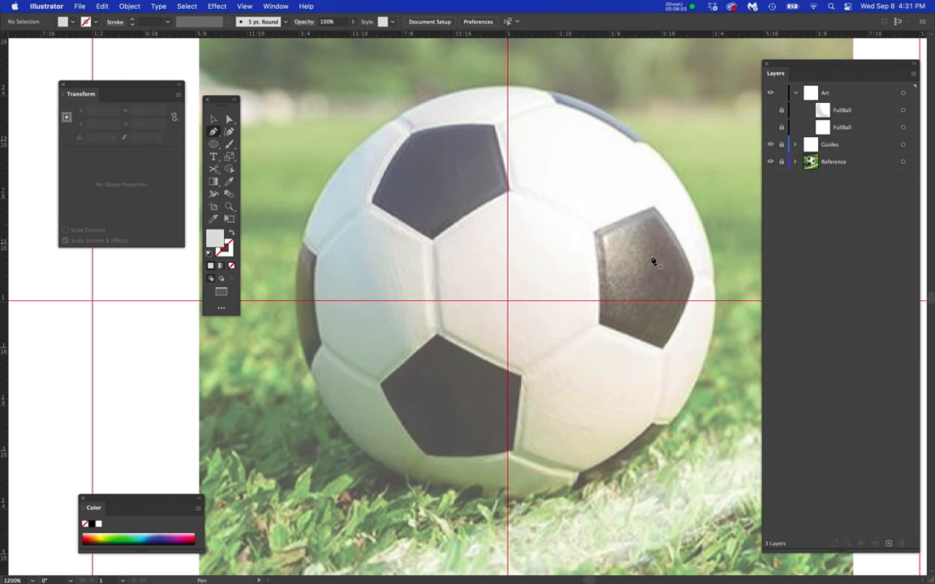
# Trace the narrow dark panel on the ball's left edge as a closed shape with the Pen tool, curving its sides to match the photo.
pyautogui.press('p')
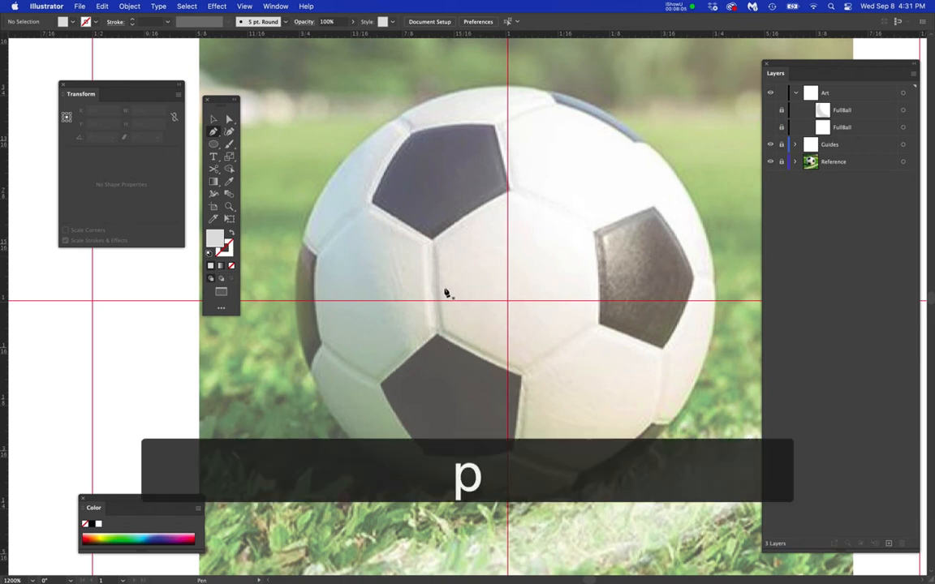
pyautogui.scroll(1, 298, 336)
pyautogui.moveTo(354, 315); pyautogui.dragTo(413, 302)
pyautogui.scroll(1, 411, 302)
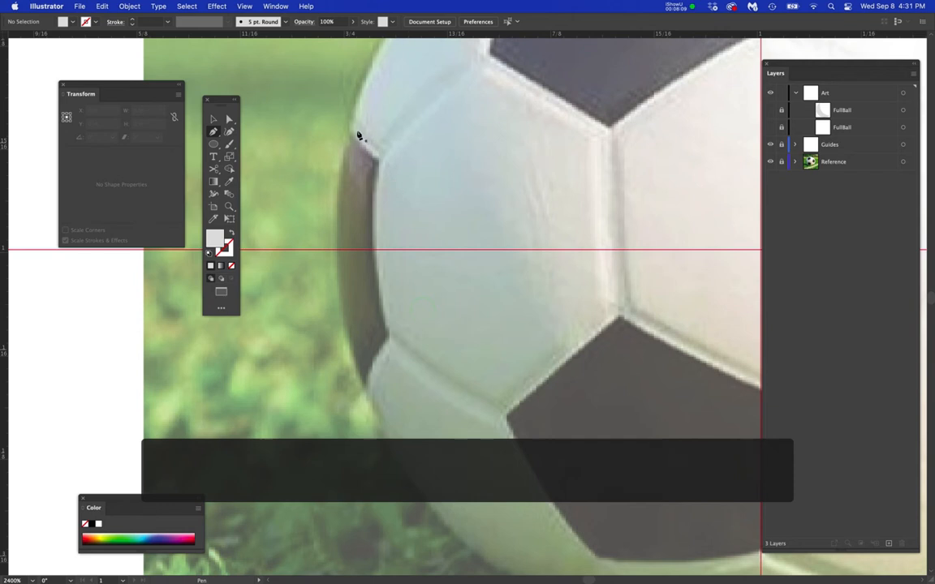
pyautogui.click(359, 144)
pyautogui.moveTo(360, 147); pyautogui.dragTo(378, 165)
pyautogui.click(378, 165)
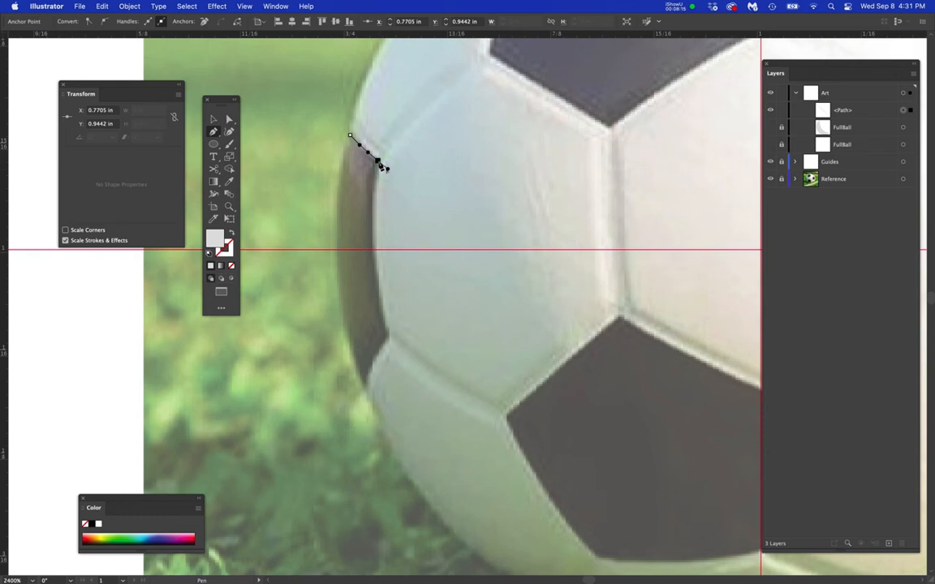
pyautogui.moveTo(387, 169); pyautogui.dragTo(368, 210)
pyautogui.moveTo(388, 338); pyautogui.dragTo(371, 351)
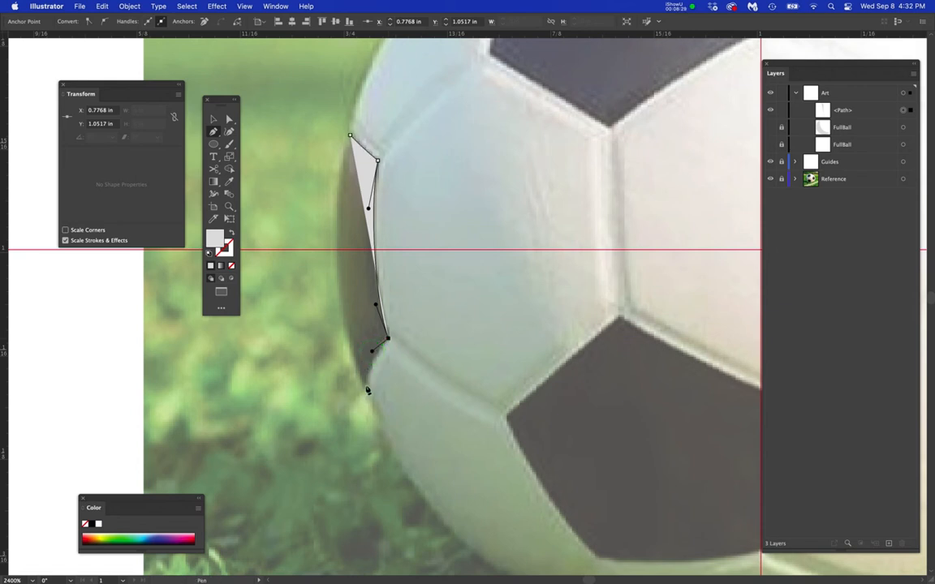
pyautogui.moveTo(366, 389)
pyautogui.mouseDown()
pyautogui.moveTo(363, 405)
pyautogui.moveTo(371, 396)
pyautogui.mouseUp()
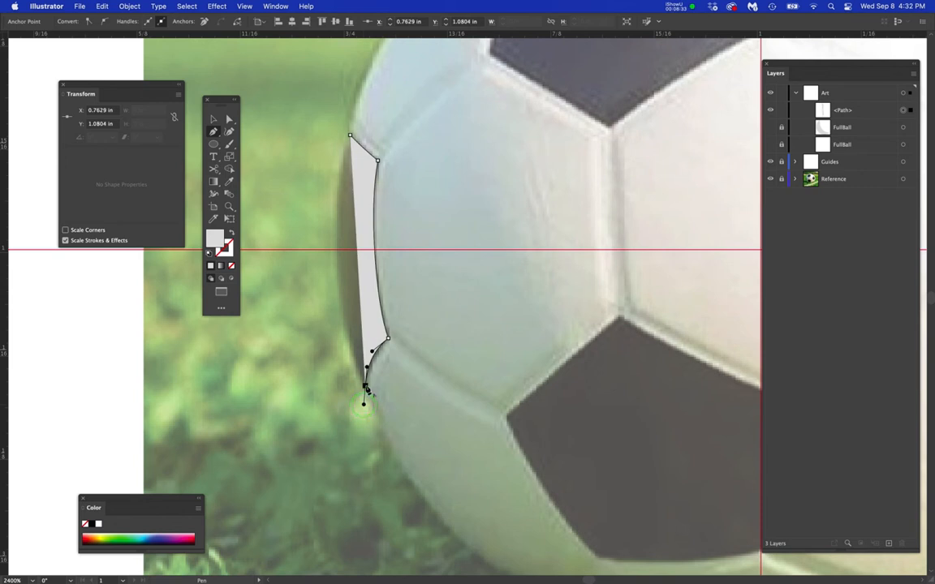
pyautogui.moveTo(366, 387); pyautogui.dragTo(338, 315)
pyautogui.moveTo(350, 135)
pyautogui.mouseDown()
pyautogui.moveTo(386, 79)
pyautogui.moveTo(370, 54)
pyautogui.moveTo(354, 133)
pyautogui.mouseUp()
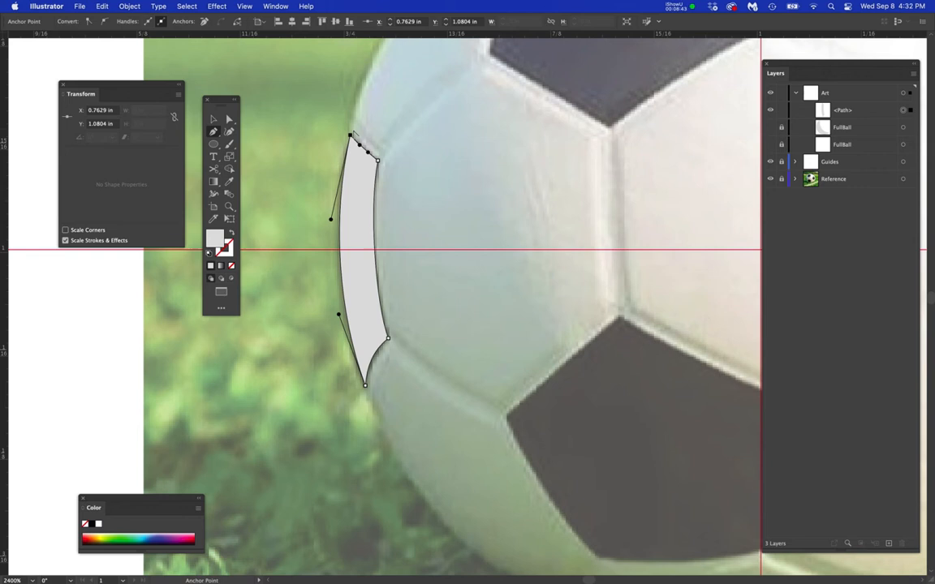
# Change the fill of the traced left-edge panel to black, #000000.
pyautogui.doubleClick(212, 237)
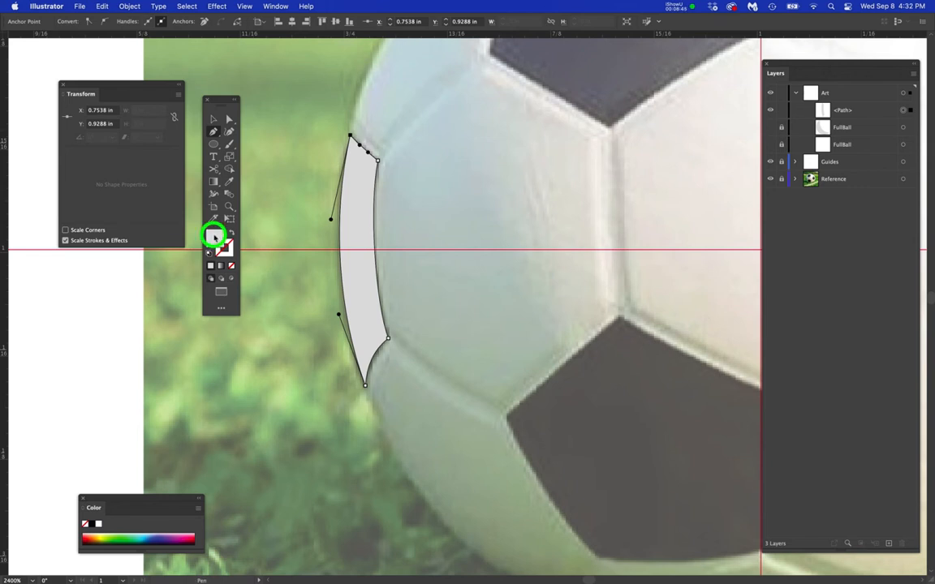
pyautogui.moveTo(396, 226); pyautogui.dragTo(412, 242)
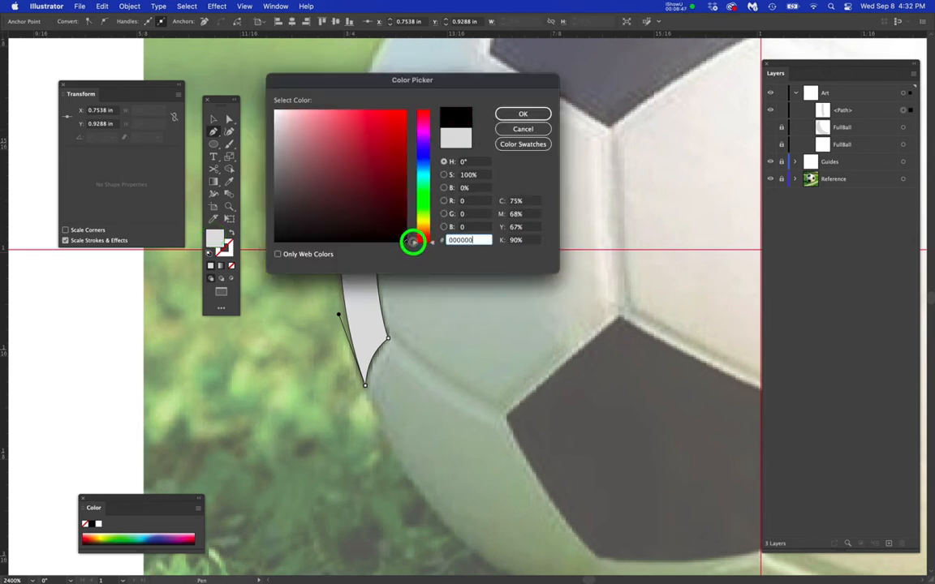
pyautogui.click(523, 114)
# Trace the dark pentagon at the ball's lower center as a closed black shape with the Pen tool, following its slightly curved edges.
pyautogui.press('space')
pyautogui.moveTo(586, 350); pyautogui.dragTo(538, 313)
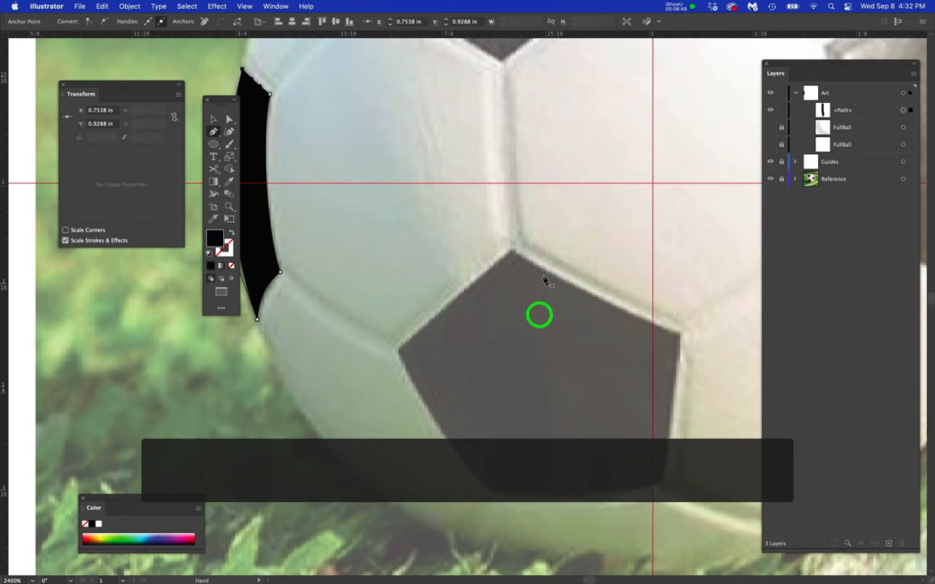
pyautogui.moveTo(513, 249); pyautogui.dragTo(533, 265)
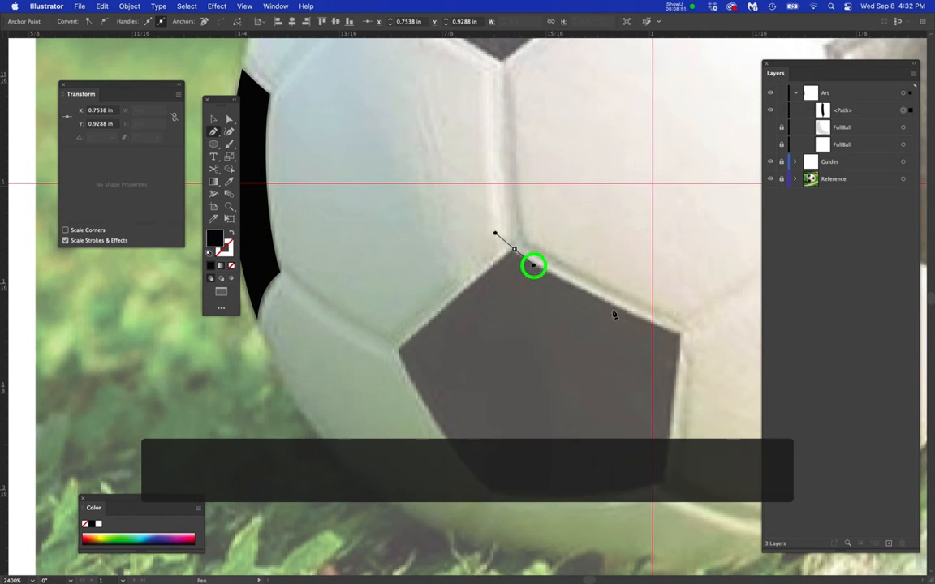
pyautogui.click(680, 335)
pyautogui.moveTo(680, 335); pyautogui.dragTo(706, 344)
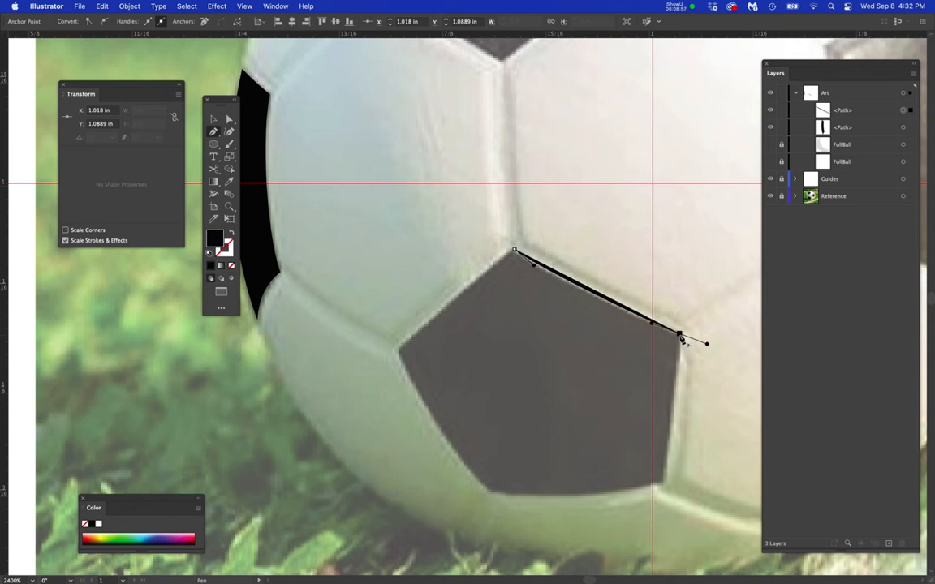
pyautogui.moveTo(680, 335); pyautogui.dragTo(675, 380)
pyautogui.moveTo(662, 484); pyautogui.dragTo(658, 519)
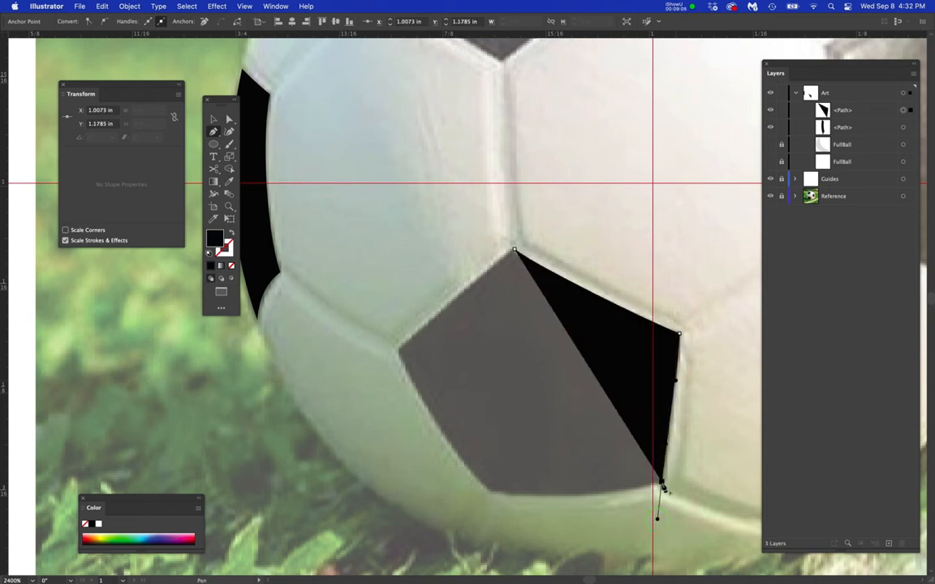
pyautogui.moveTo(662, 484); pyautogui.dragTo(627, 493)
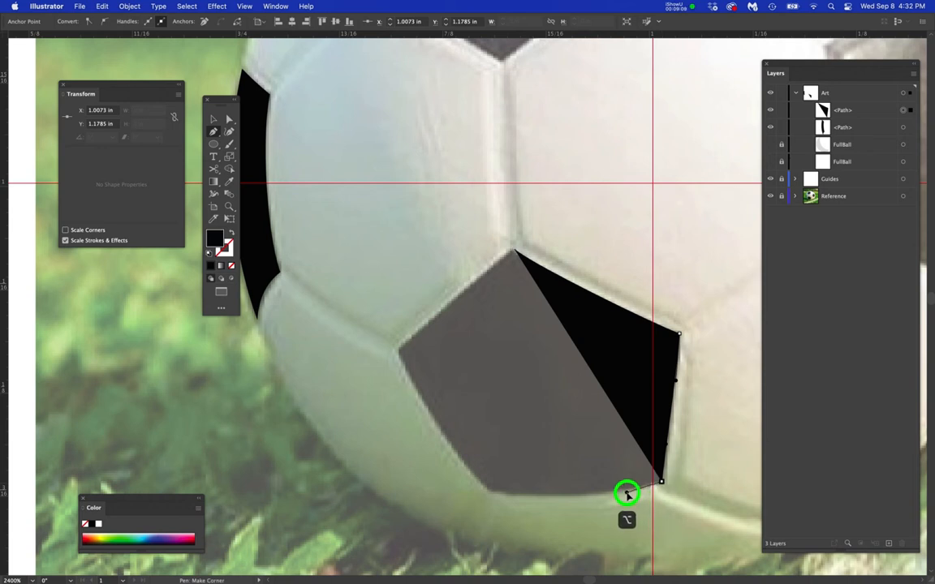
pyautogui.moveTo(489, 491); pyautogui.dragTo(445, 480)
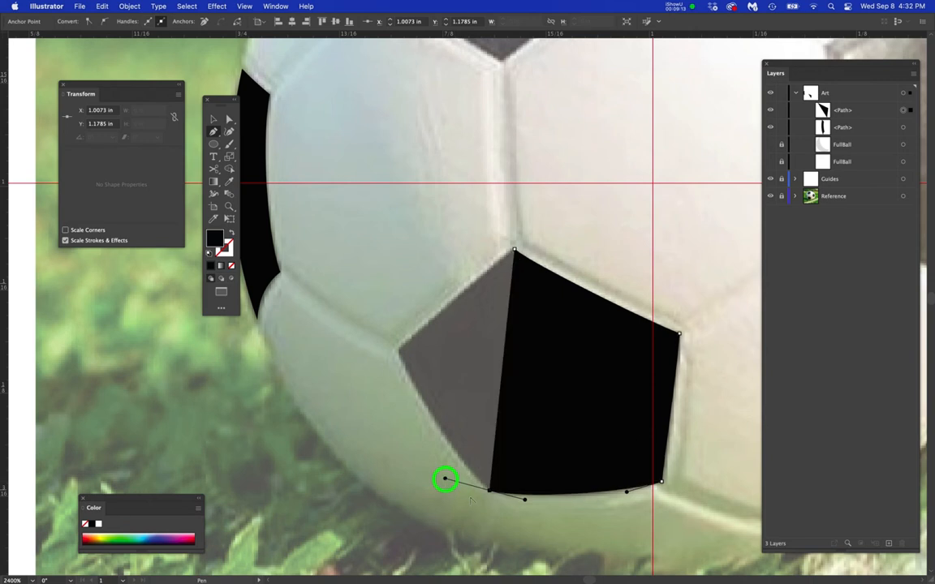
pyautogui.click(489, 492)
pyautogui.click(453, 460)
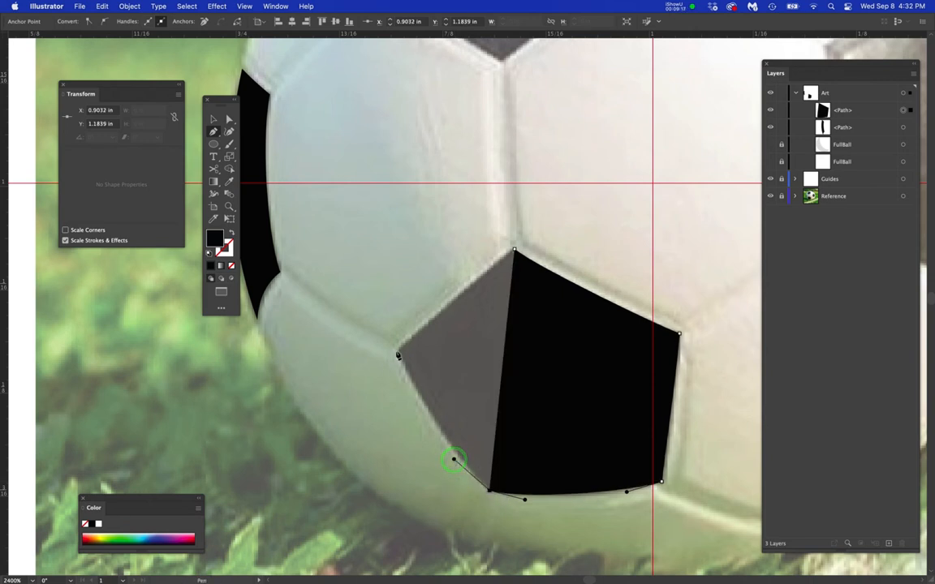
pyautogui.moveTo(397, 352); pyautogui.dragTo(381, 311)
pyautogui.moveTo(397, 351); pyautogui.dragTo(433, 325)
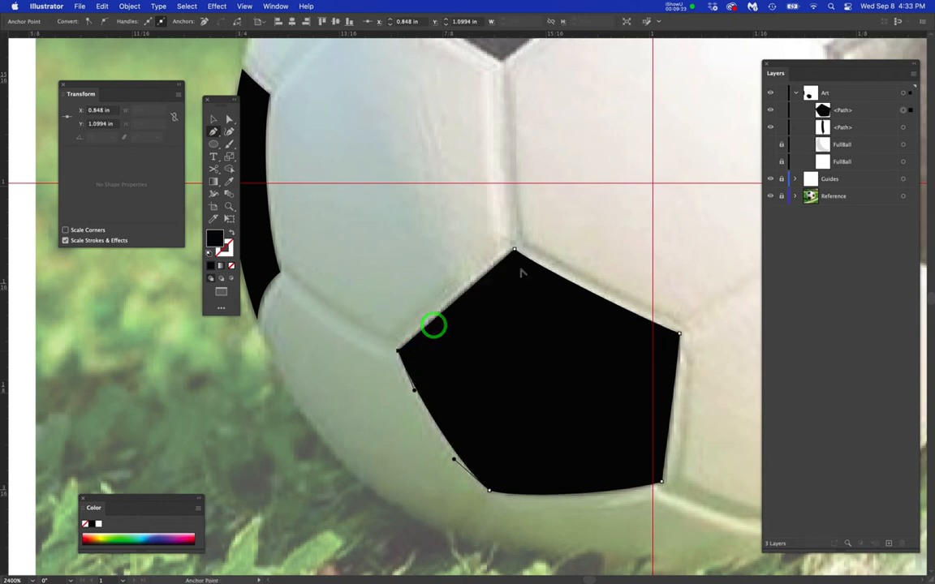
pyautogui.moveTo(515, 252); pyautogui.dragTo(543, 218)
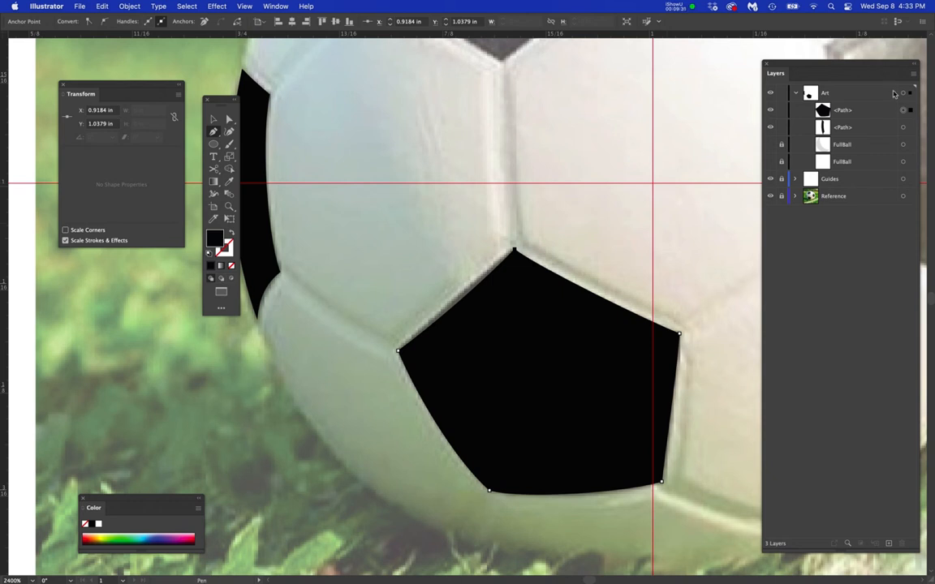
# Change the Art layer's selection color to red in its layer options.
pyautogui.click(877, 94)
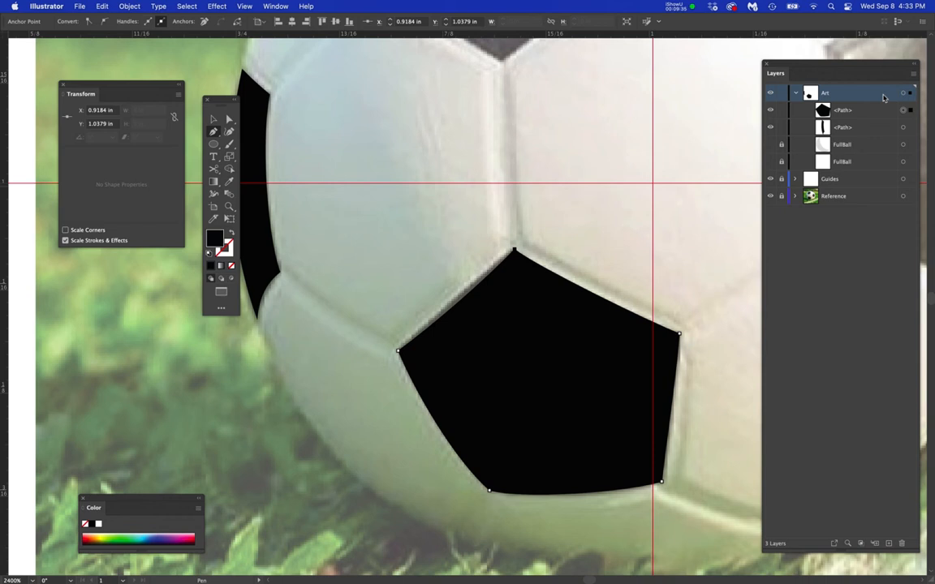
pyautogui.doubleClick(881, 95)
pyautogui.moveTo(365, 168); pyautogui.dragTo(349, 203)
pyautogui.click(446, 241)
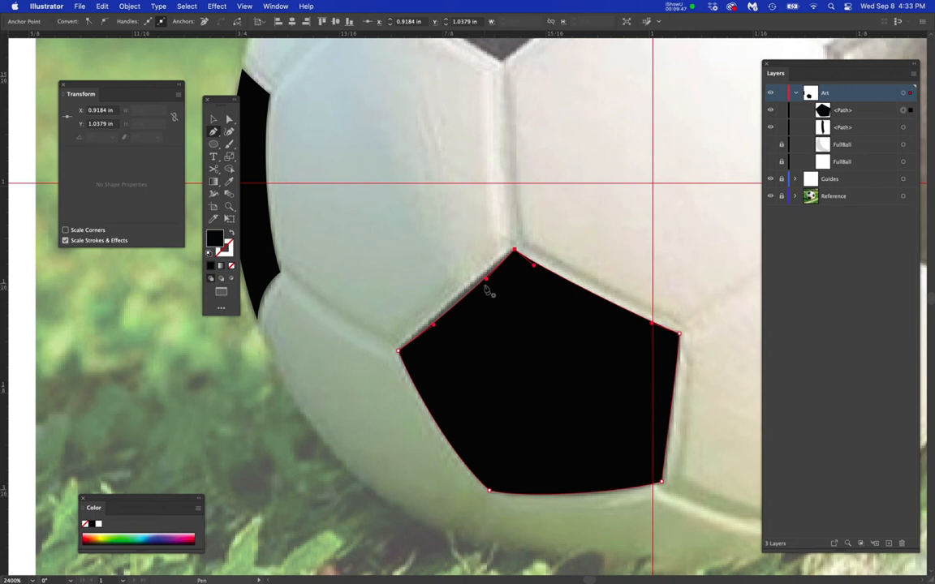
# Adjust the curve handles on the lower pentagon's upper-left edge to fit the edge in the photo.
pyautogui.press('super')
pyautogui.click(485, 277)
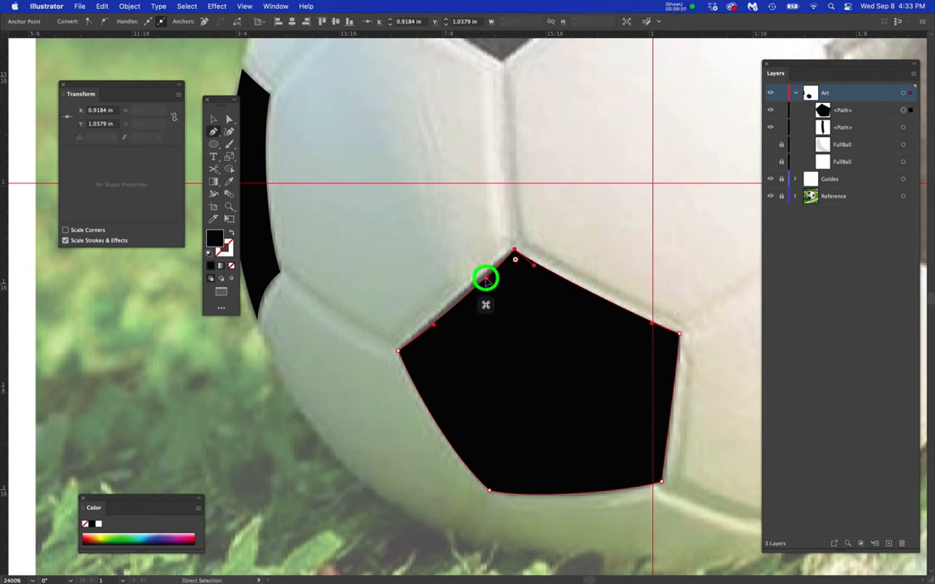
pyautogui.moveTo(434, 323); pyautogui.dragTo(432, 323)
# Trace the narrow dark panel on the ball's lower-right edge as a closed black shape with the Pen tool.
pyautogui.moveTo(668, 324); pyautogui.dragTo(407, 324)
pyautogui.moveTo(550, 335); pyautogui.dragTo(492, 257)
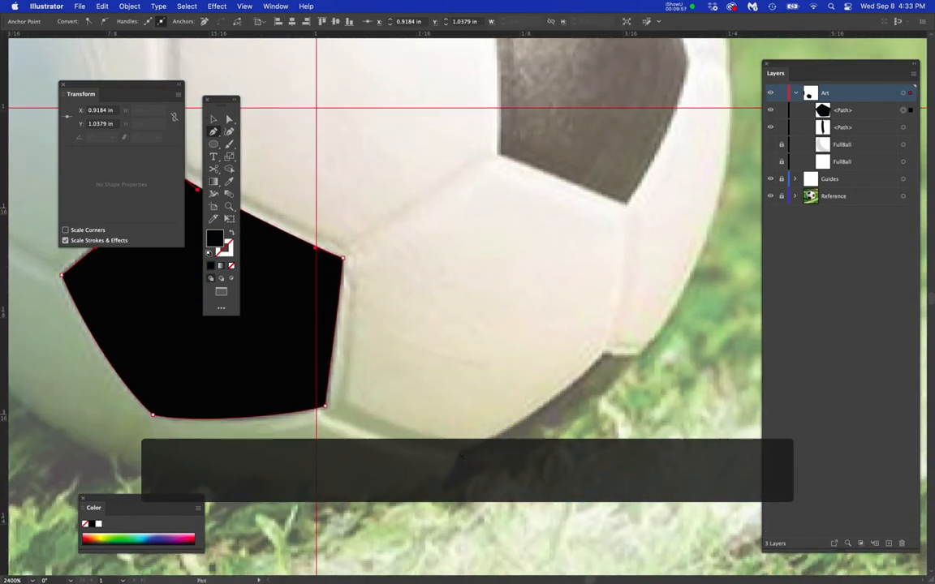
pyautogui.click(508, 430)
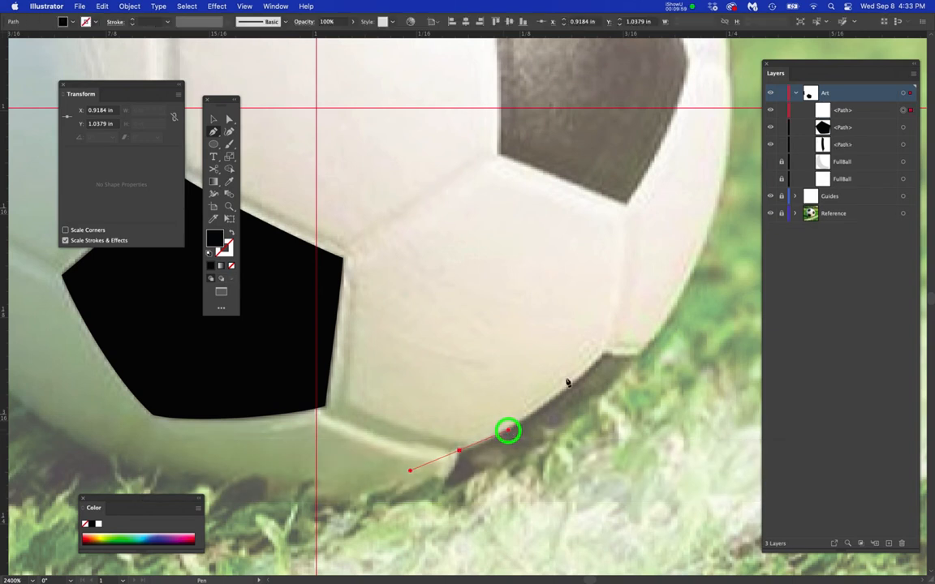
pyautogui.moveTo(601, 355); pyautogui.dragTo(639, 365)
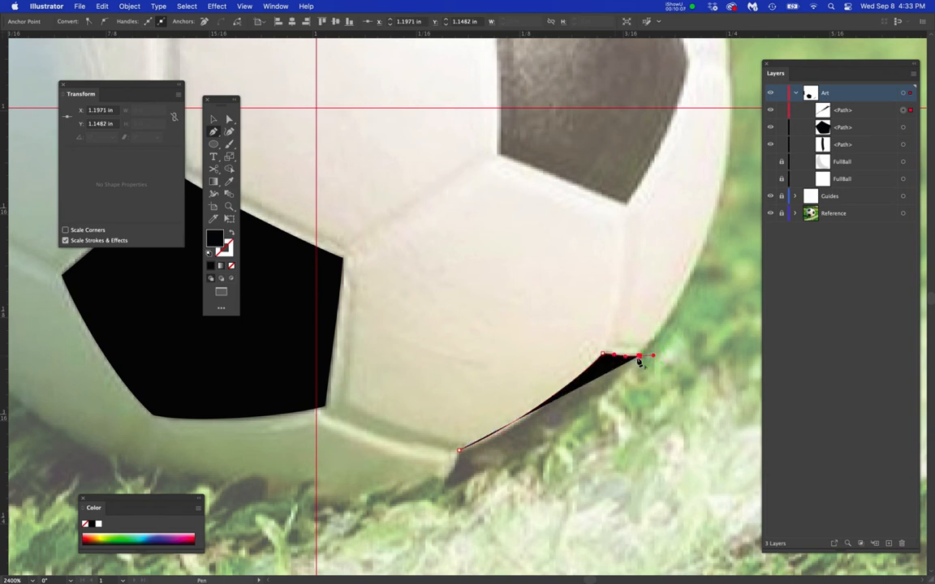
pyautogui.moveTo(641, 361); pyautogui.dragTo(608, 396)
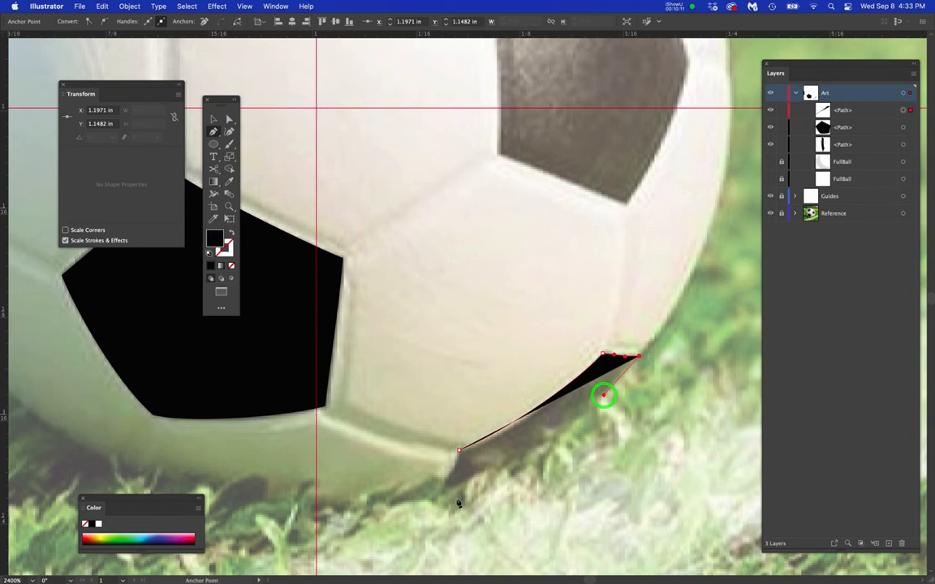
pyautogui.moveTo(443, 491); pyautogui.dragTo(352, 533)
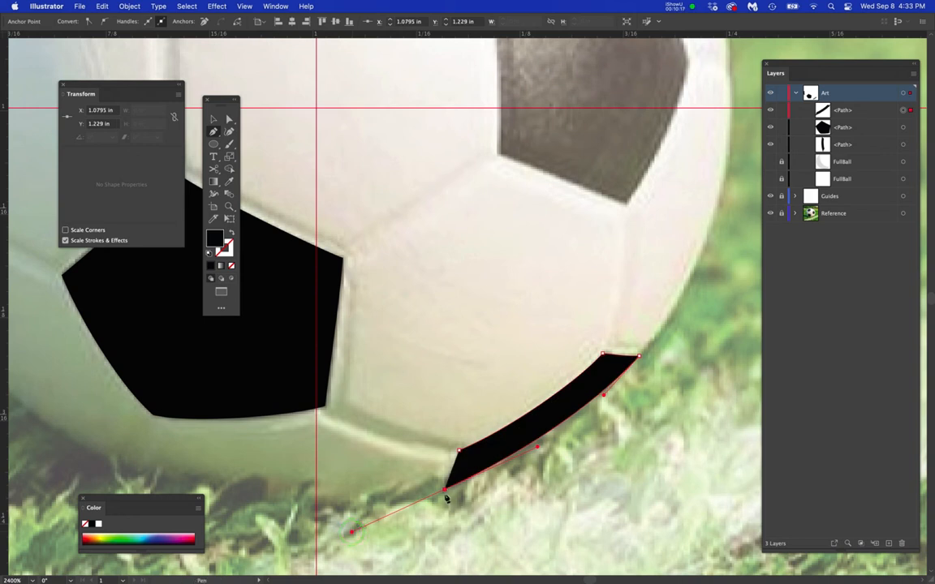
pyautogui.keyDown('alt'); pyautogui.click(451, 478); pyautogui.keyUp('alt')
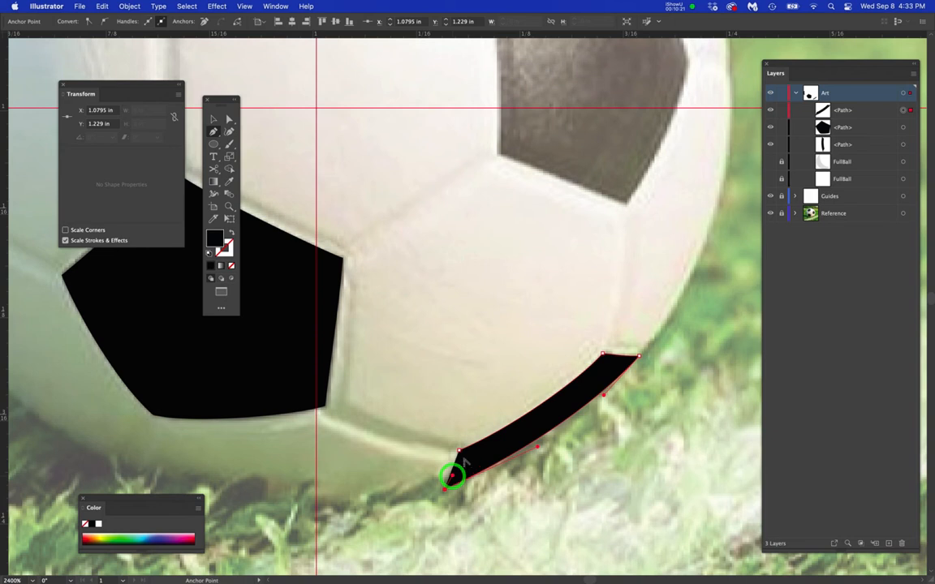
pyautogui.click(460, 451)
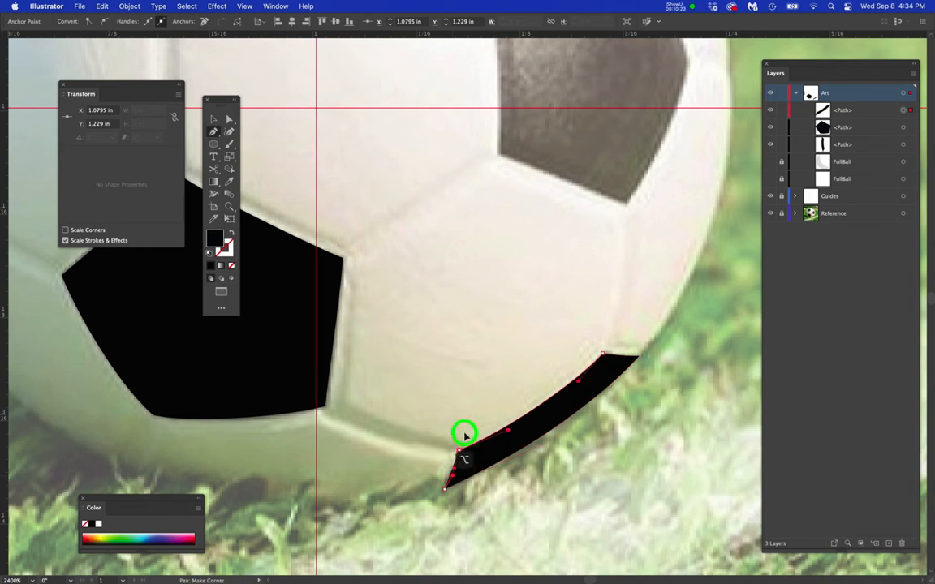
# Trace the dark pentagon on the ball's right side as a closed black shape with the Pen tool, fitting the handles along its left edge.
pyautogui.click(562, 370)
pyautogui.scroll(5, 503, 404)
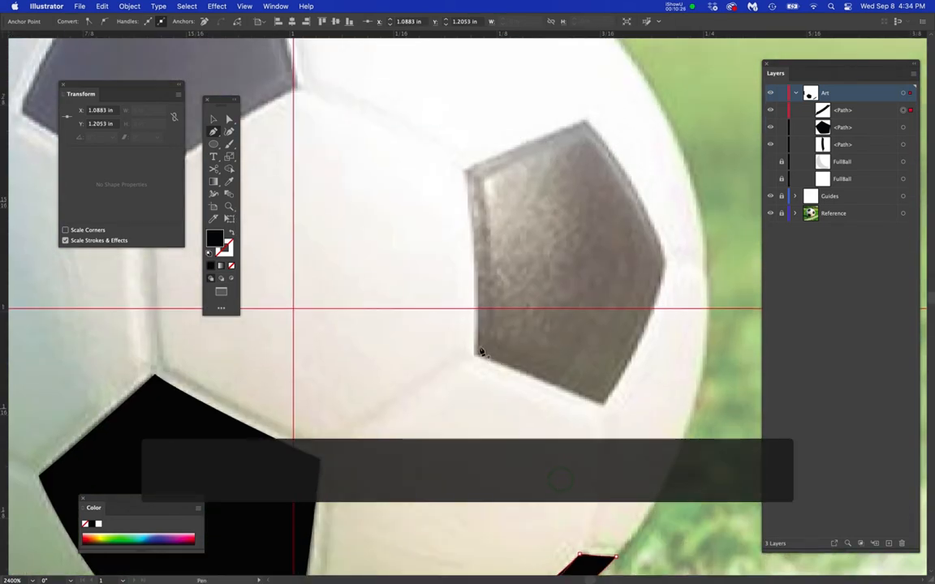
pyautogui.moveTo(477, 354); pyautogui.dragTo(499, 365)
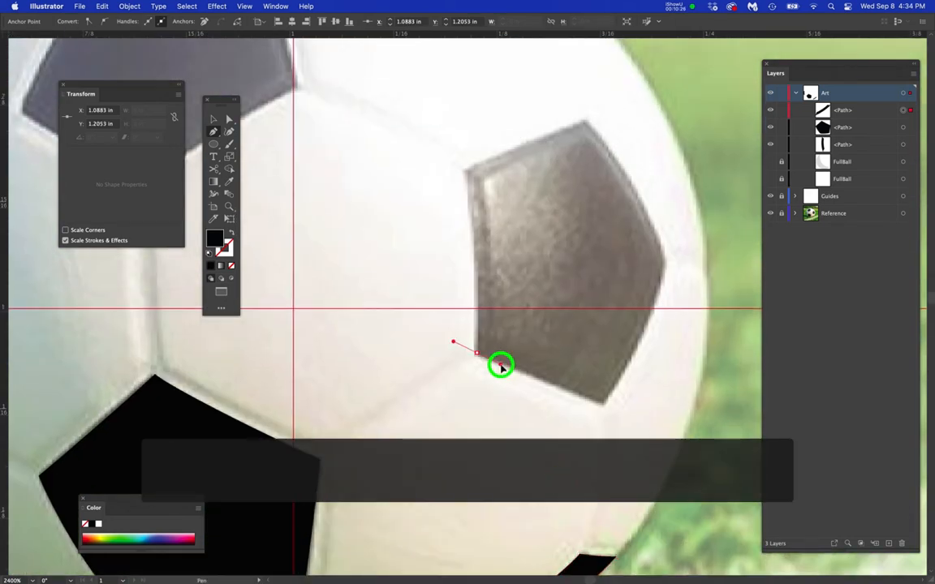
pyautogui.click(601, 406)
pyautogui.click(626, 371)
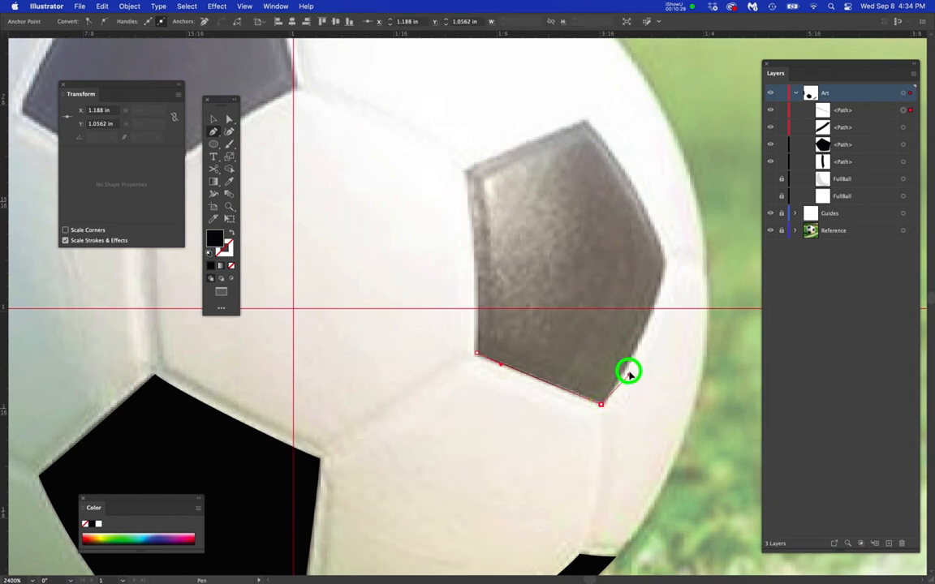
pyautogui.moveTo(665, 262); pyautogui.dragTo(671, 229)
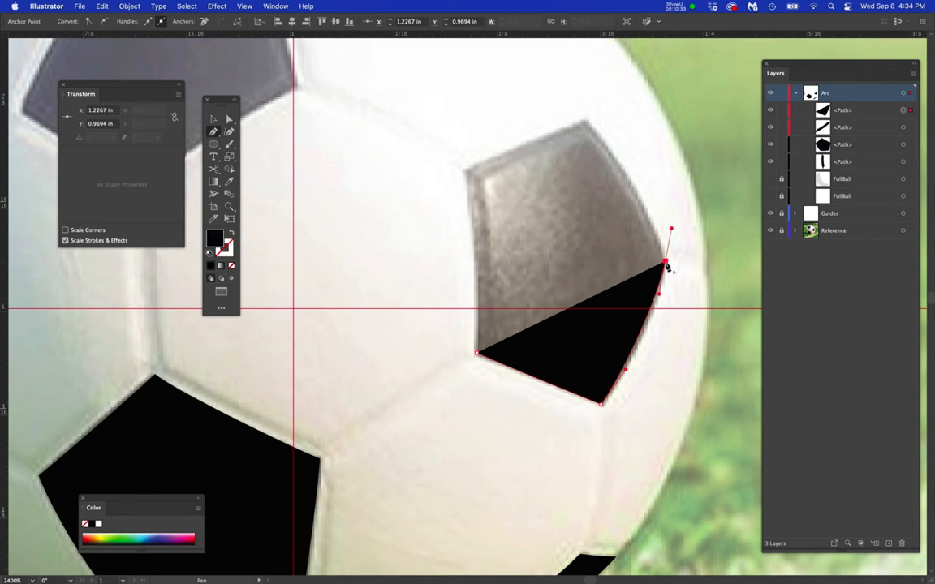
pyautogui.click(666, 262)
pyautogui.click(655, 220)
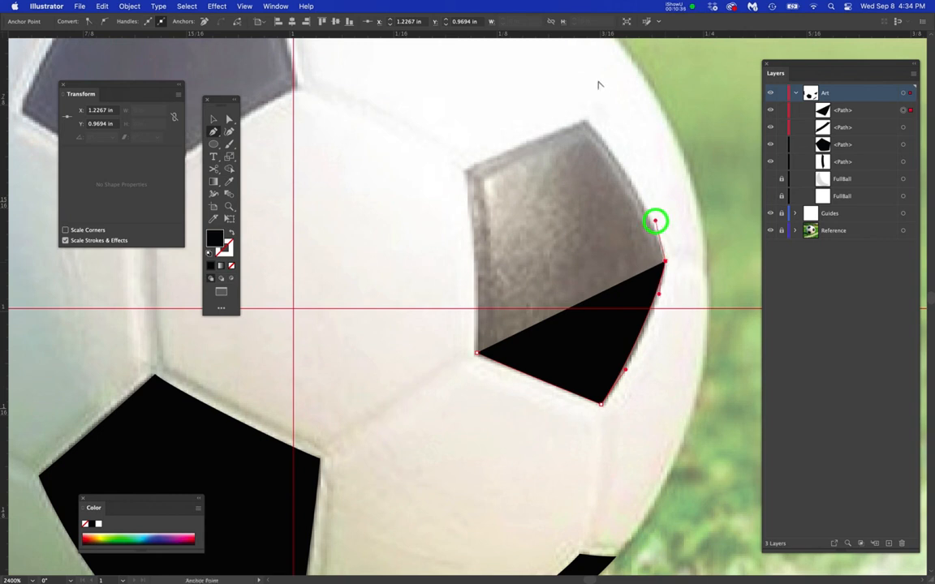
pyautogui.moveTo(586, 122); pyautogui.dragTo(547, 132)
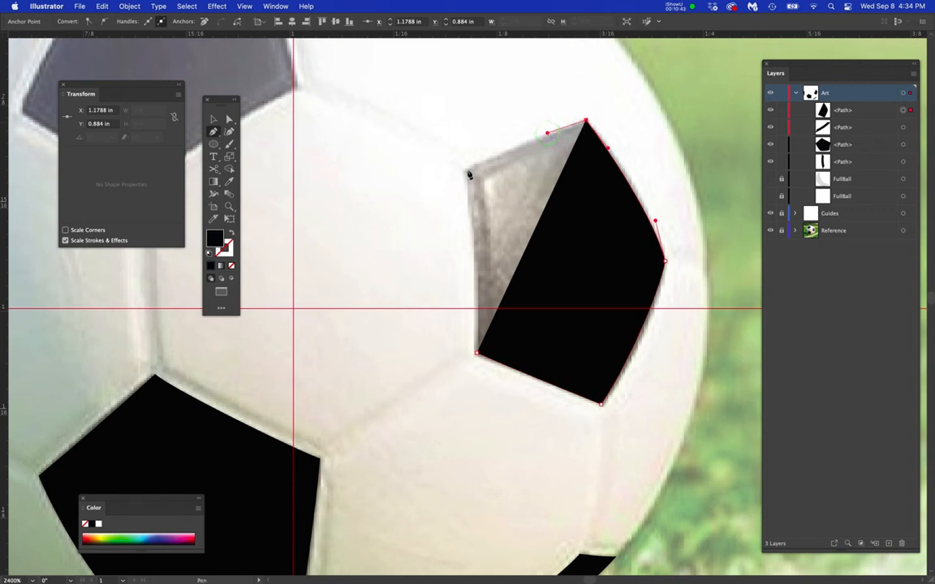
pyautogui.moveTo(468, 174); pyautogui.dragTo(481, 219)
pyautogui.moveTo(477, 355); pyautogui.dragTo(467, 387)
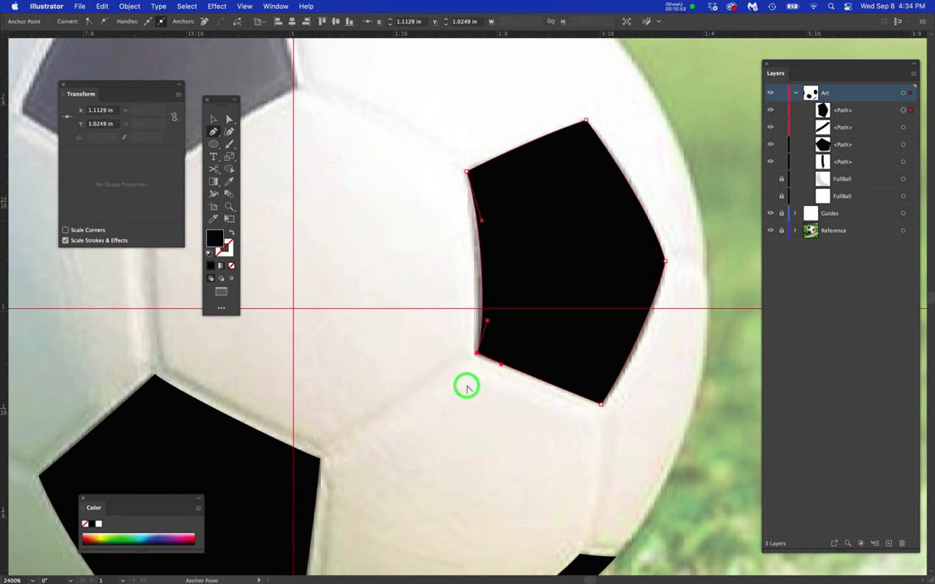
pyautogui.click(478, 307)
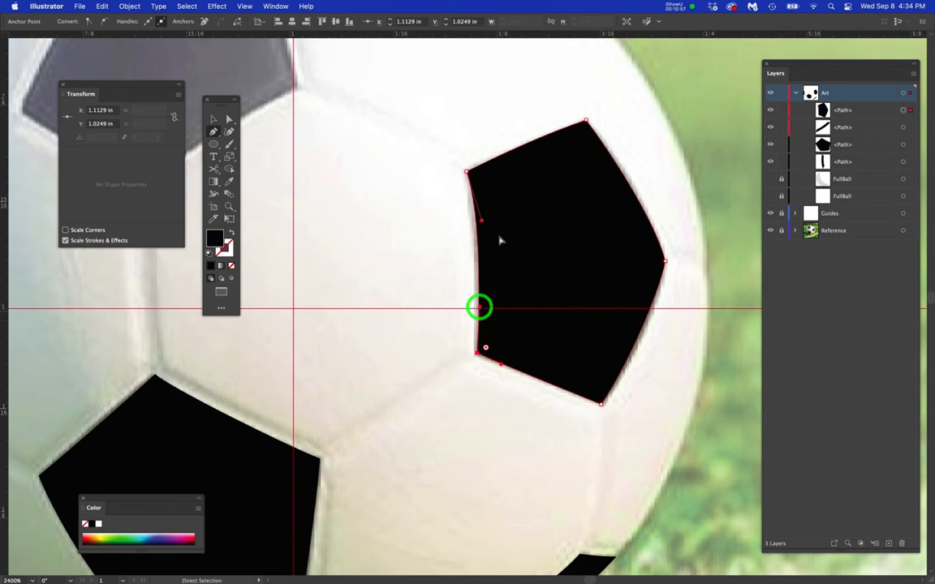
pyautogui.moveTo(481, 219); pyautogui.dragTo(477, 221)
# Trace the dark pentagon at the ball's upper left as a closed black shape with the Pen tool, following its slightly curved edges.
pyautogui.press('space')
pyautogui.moveTo(487, 308); pyautogui.dragTo(563, 489)
pyautogui.moveTo(479, 446); pyautogui.dragTo(589, 443)
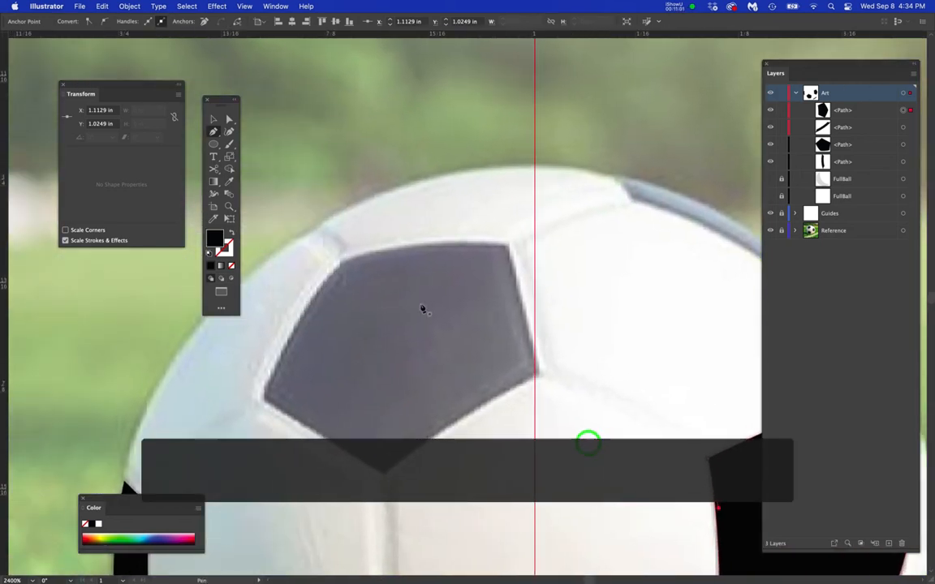
pyautogui.moveTo(343, 260); pyautogui.dragTo(409, 243)
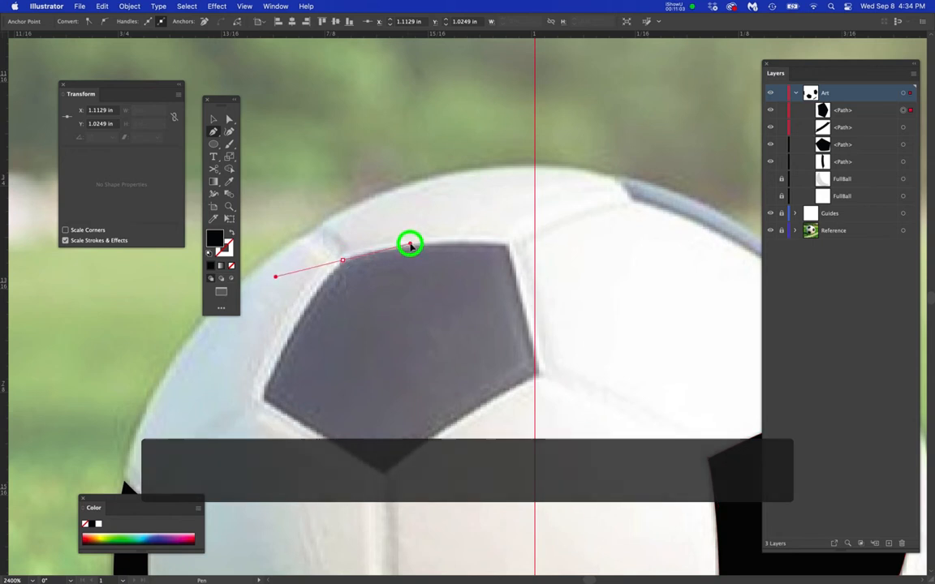
pyautogui.moveTo(507, 245); pyautogui.dragTo(557, 246)
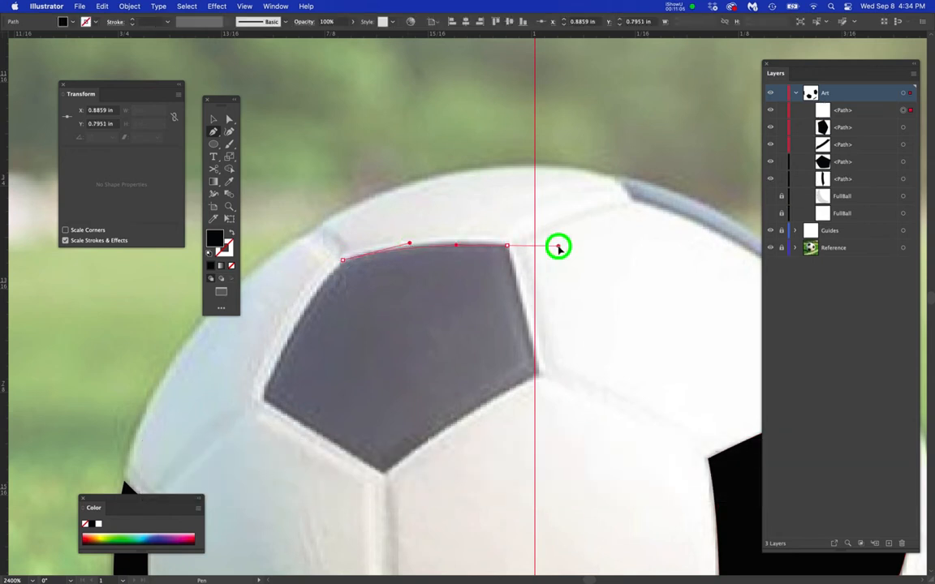
pyautogui.click(506, 246)
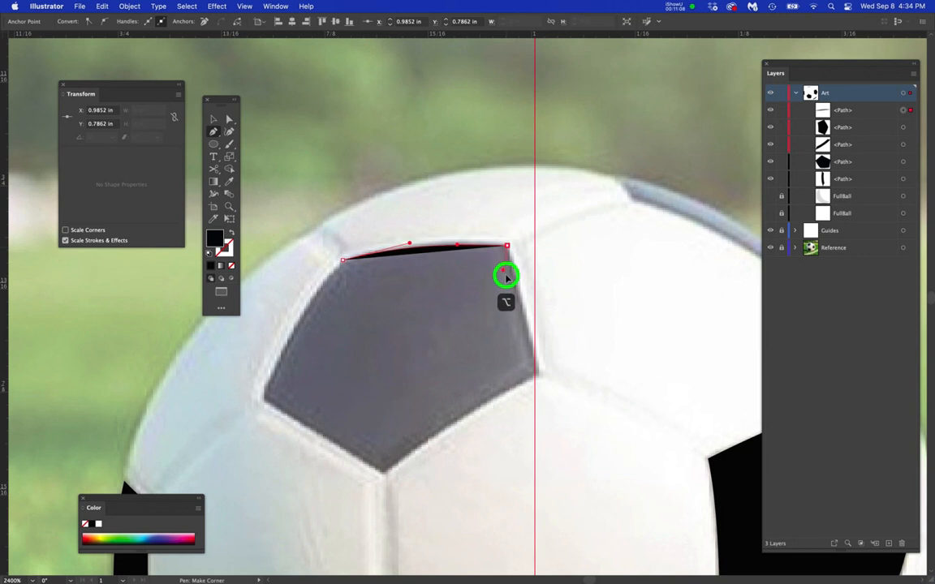
pyautogui.click(537, 375)
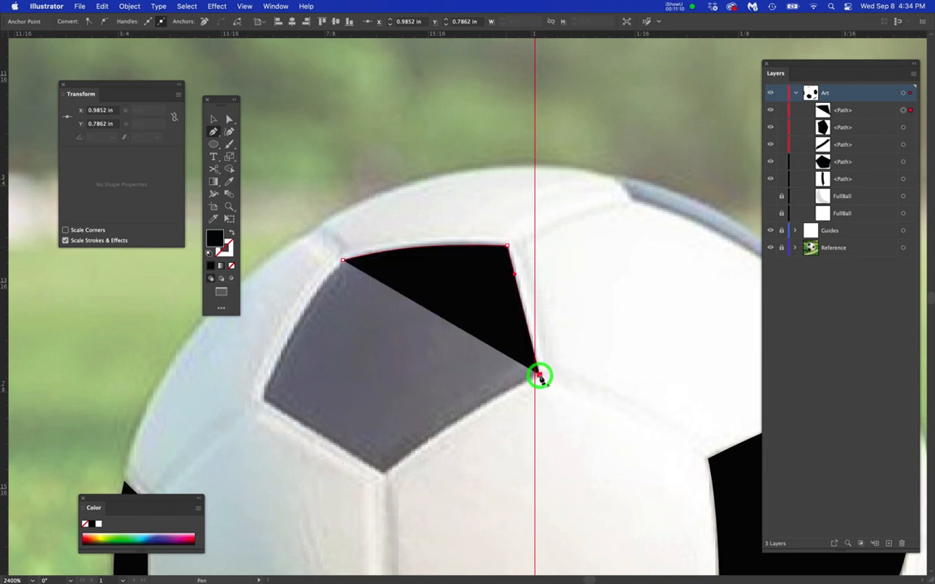
pyautogui.keyDown('alt'); pyautogui.click(500, 391); pyautogui.keyUp('alt')
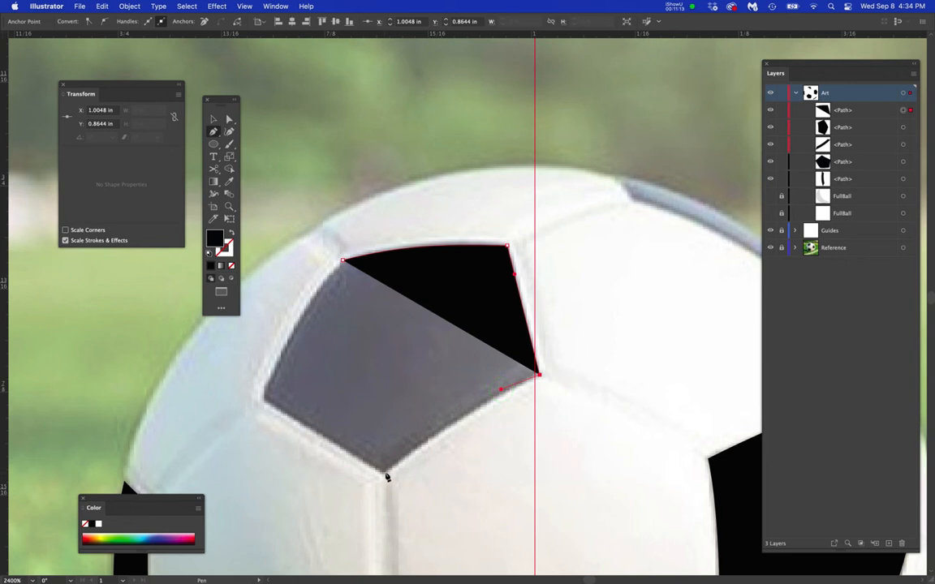
pyautogui.moveTo(385, 473); pyautogui.dragTo(342, 503)
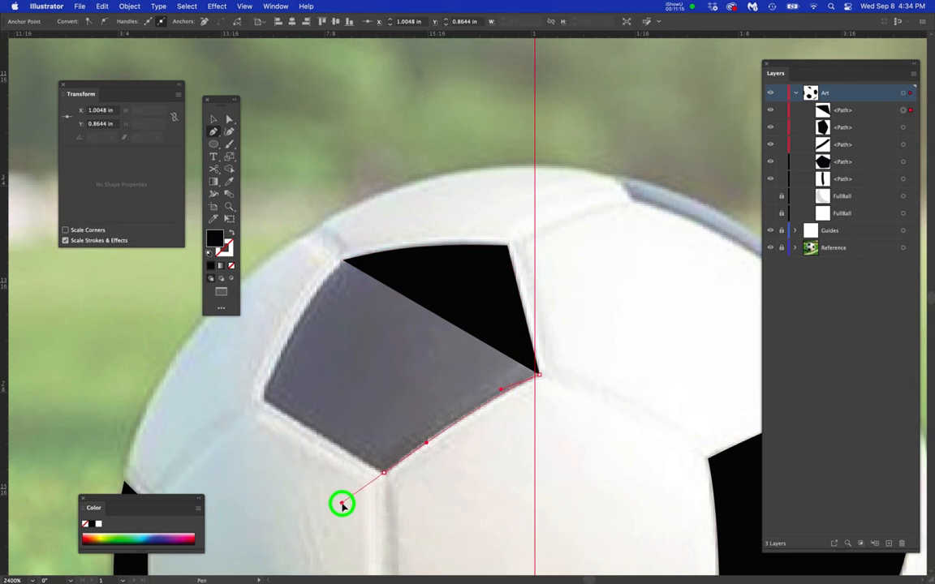
pyautogui.keyDown('alt'); pyautogui.click(383, 472); pyautogui.keyUp('alt')
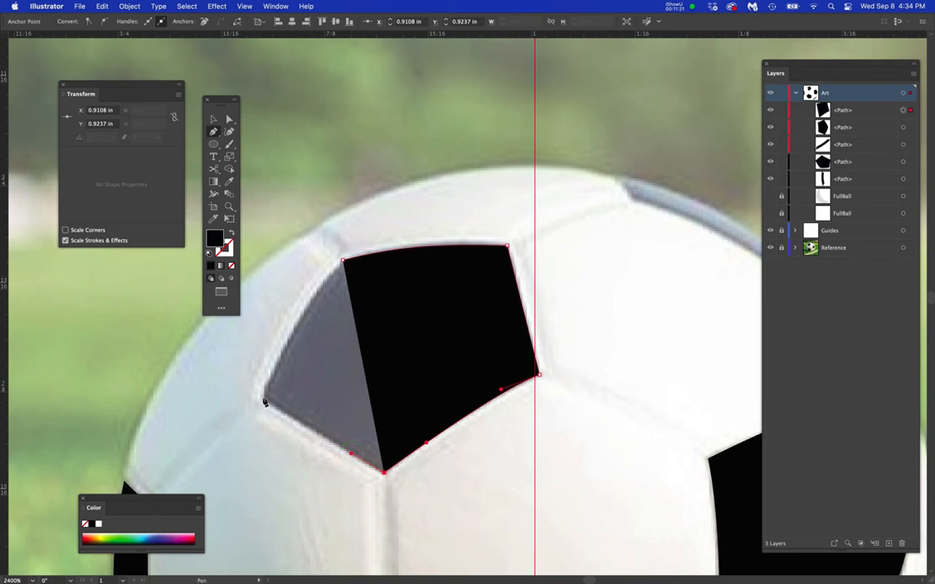
pyautogui.click(265, 398)
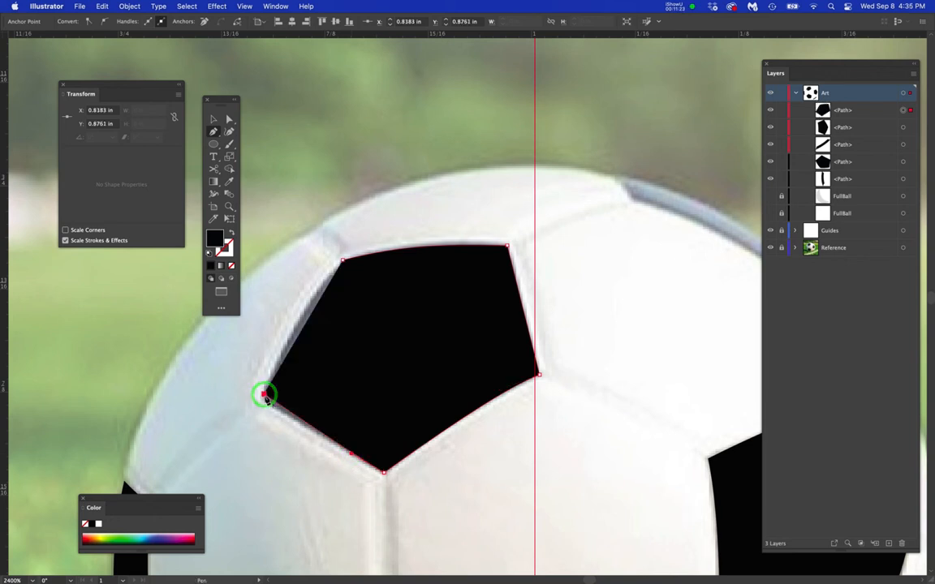
pyautogui.moveTo(264, 395); pyautogui.dragTo(278, 346)
pyautogui.moveTo(344, 261); pyautogui.dragTo(373, 227)
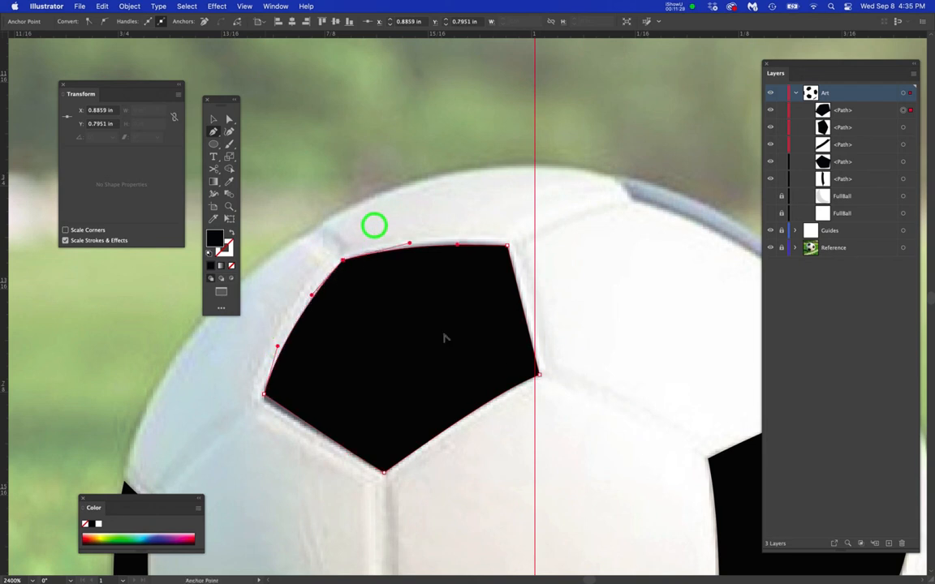
# Trace the narrow blue-gray panel on the ball's upper-right edge as a closed black shape with the Pen tool.
pyautogui.moveTo(635, 303); pyautogui.dragTo(444, 403)
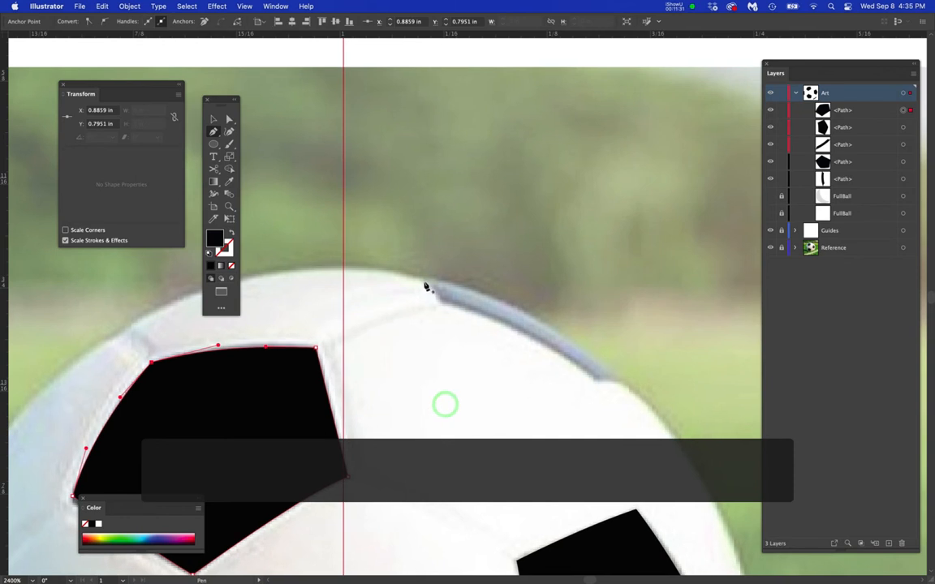
pyautogui.keyDown('super'); pyautogui.click(493, 311); pyautogui.keyUp('super')
pyautogui.keyDown('super'); pyautogui.click(490, 310); pyautogui.keyUp('super')
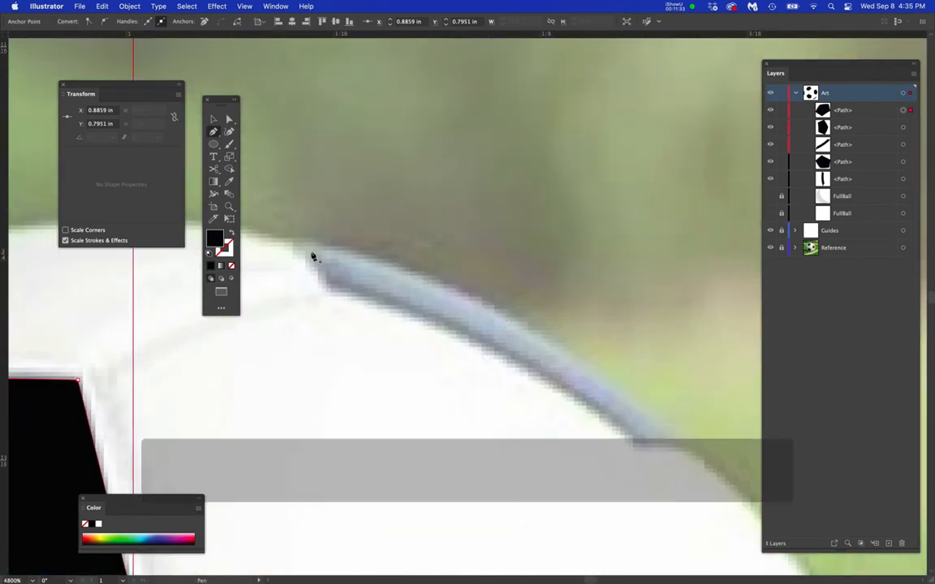
pyautogui.moveTo(290, 245); pyautogui.dragTo(390, 307)
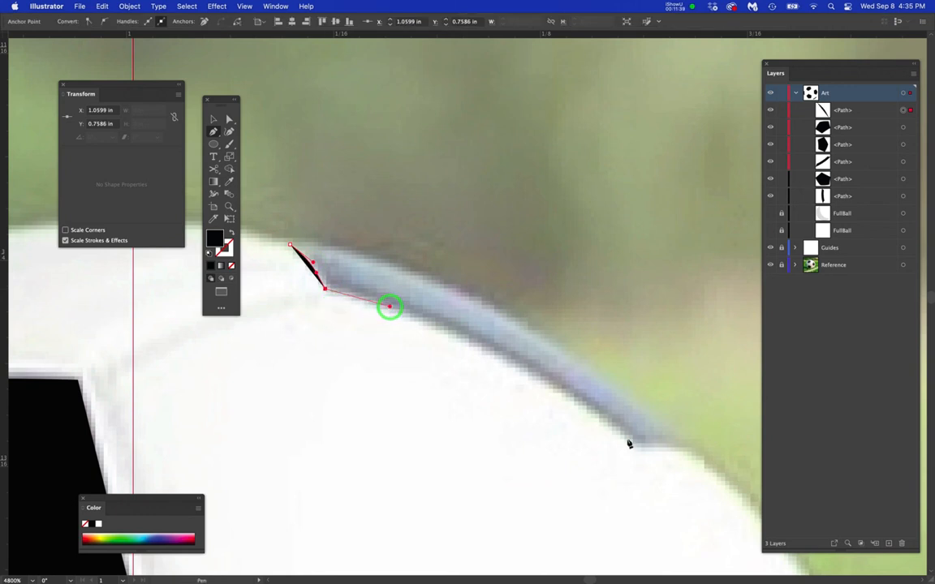
pyautogui.moveTo(635, 447); pyautogui.dragTo(687, 494)
pyautogui.click(645, 447)
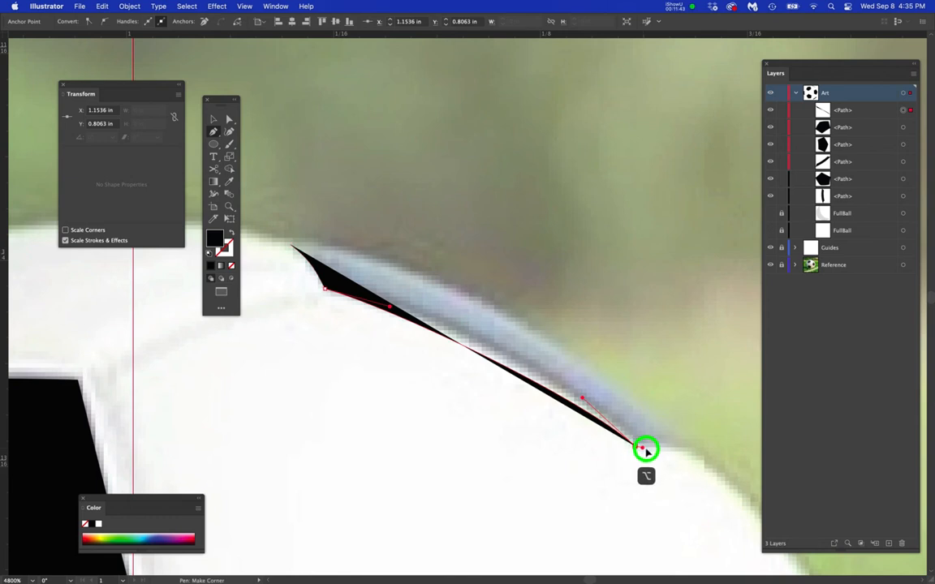
pyautogui.click(693, 451)
pyautogui.moveTo(693, 450); pyautogui.dragTo(632, 395)
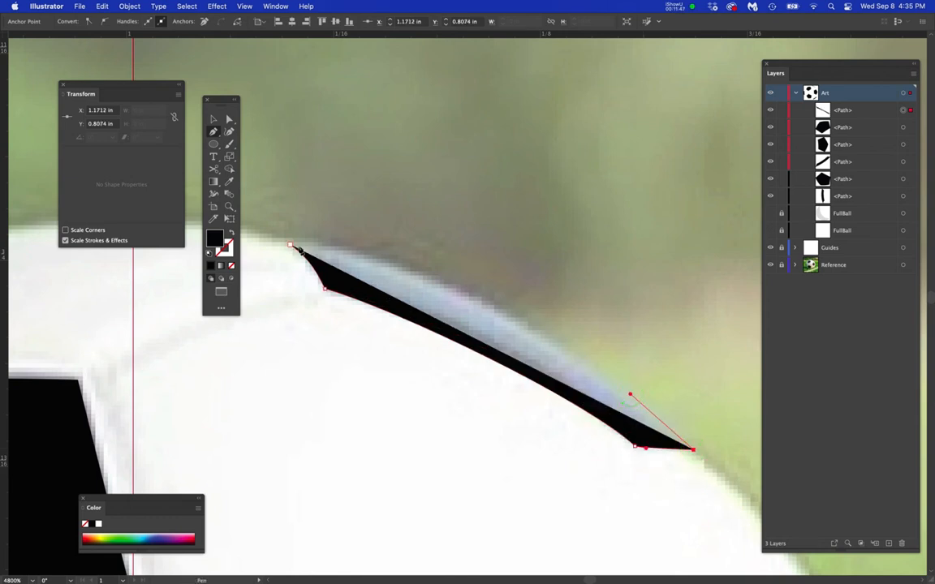
pyautogui.moveTo(290, 244); pyautogui.dragTo(121, 223)
# Group the traced black panels except the narrow one on the ball's left edge, and lock the group.
pyautogui.scroll(-10, 294, 370)
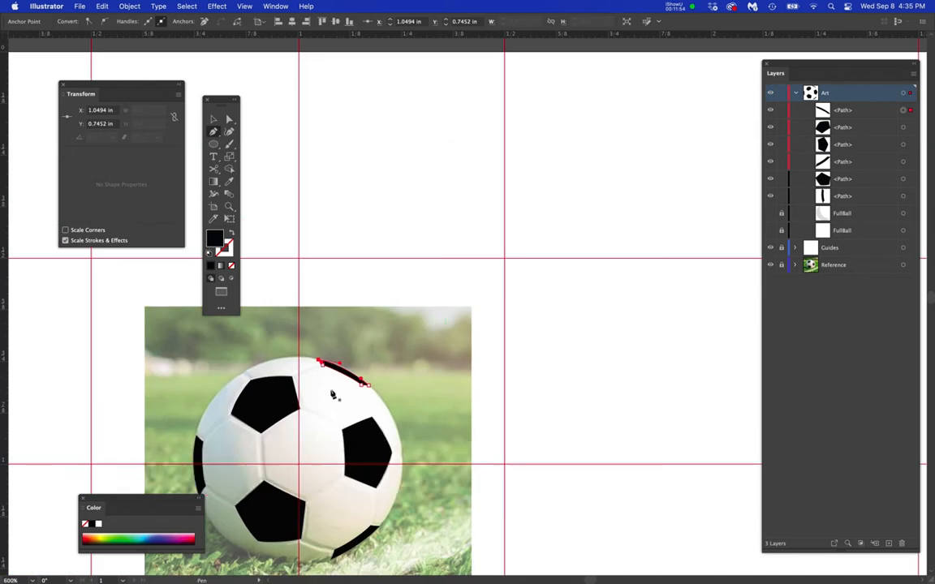
pyautogui.moveTo(333, 395); pyautogui.dragTo(536, 277)
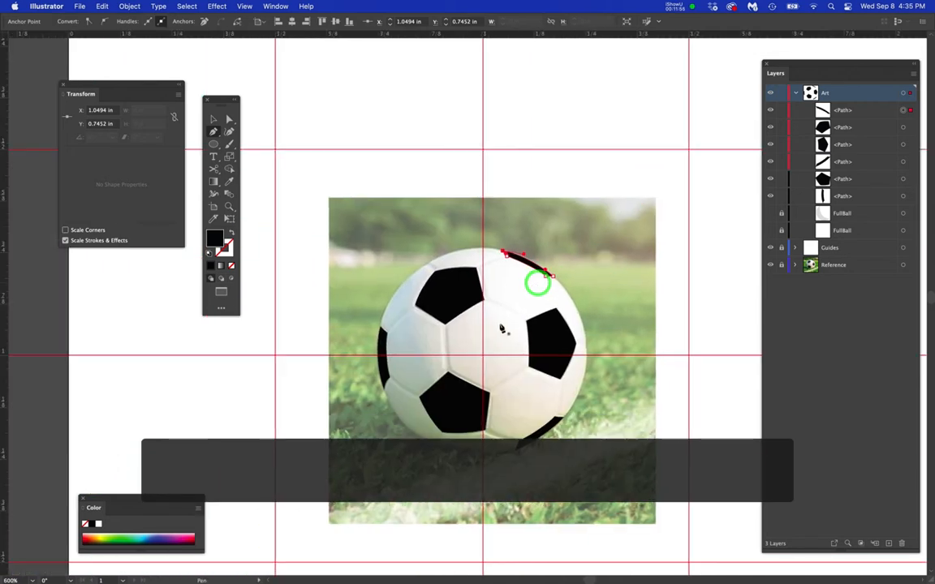
pyautogui.scroll(3, 486, 324)
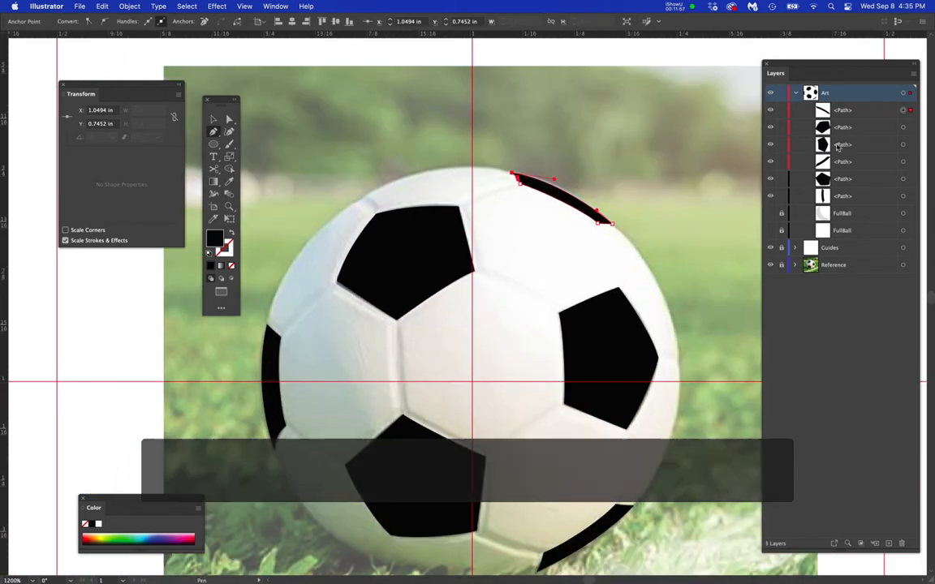
pyautogui.keyDown('shift'); pyautogui.click(902, 127); pyautogui.keyUp('shift')
pyautogui.keyDown('shift'); pyautogui.click(903, 145); pyautogui.keyUp('shift')
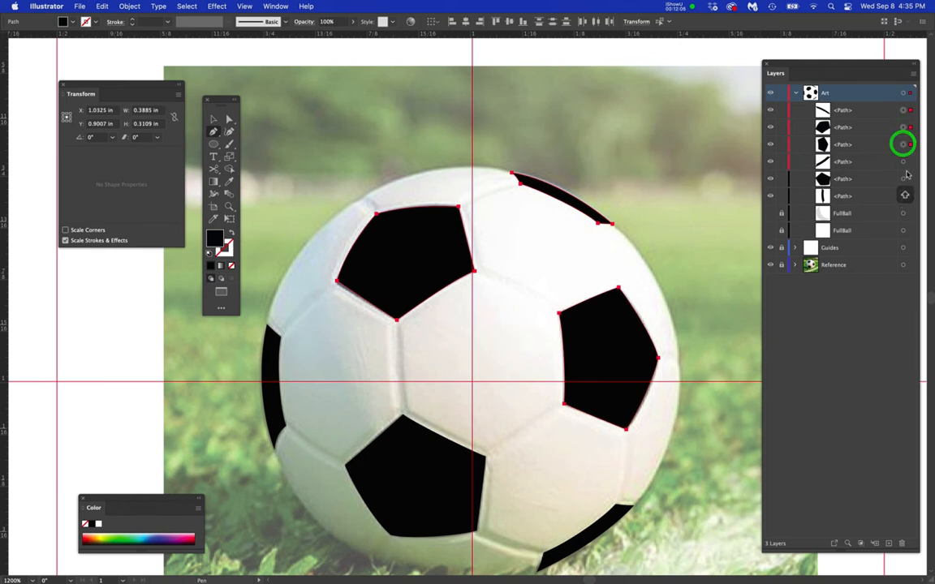
pyautogui.keyDown('shift'); pyautogui.click(903, 162); pyautogui.keyUp('shift')
pyautogui.keyDown('shift'); pyautogui.click(903, 179); pyautogui.keyUp('shift')
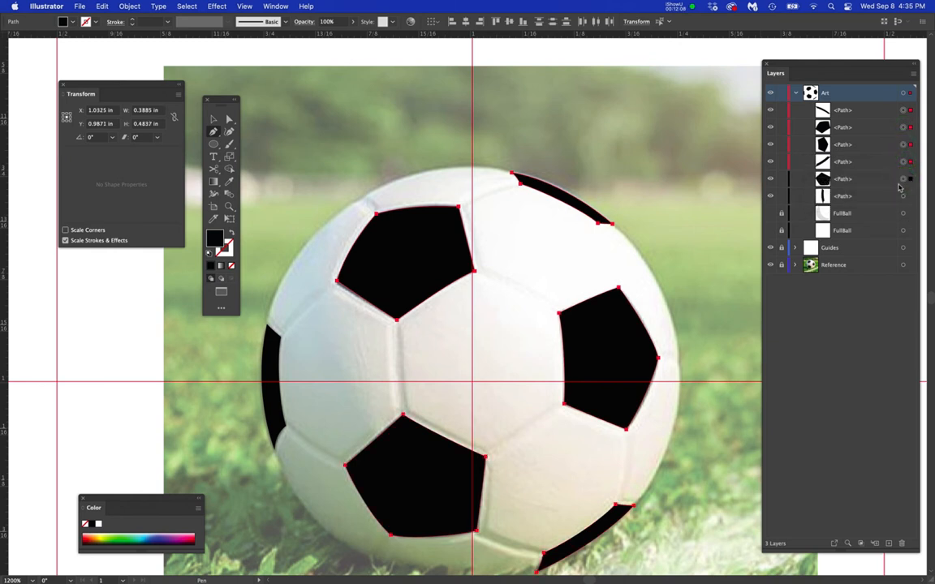
pyautogui.press('super+g')
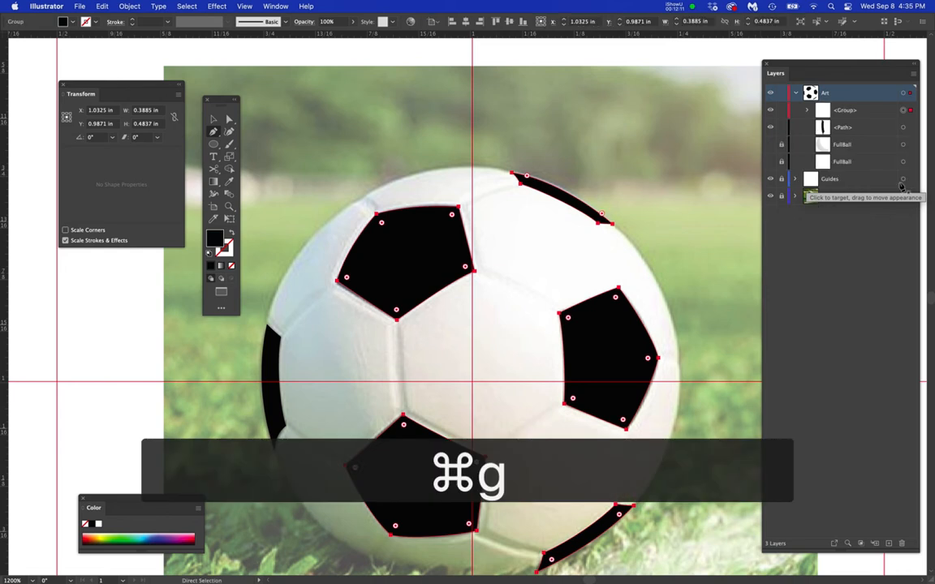
pyautogui.click(770, 109)
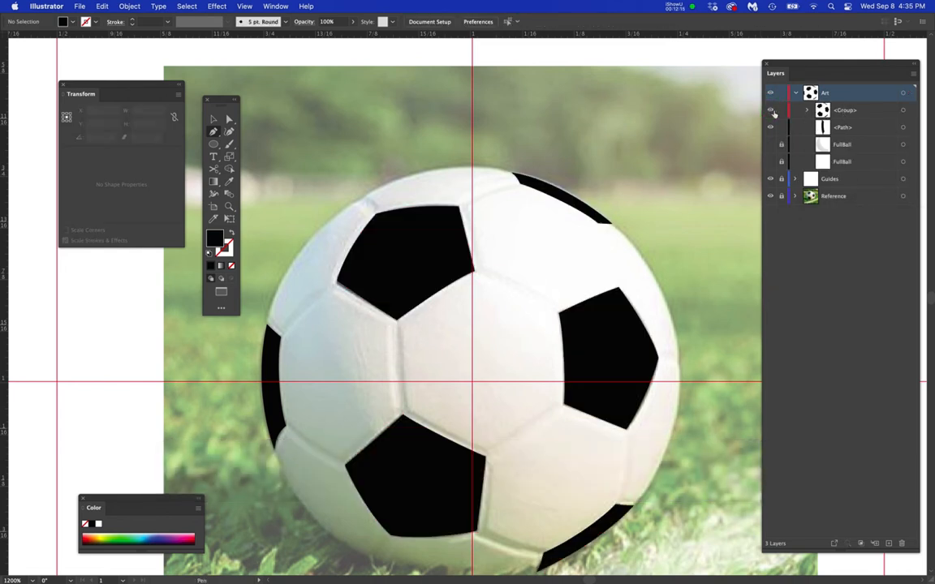
pyautogui.click(777, 113)
# Rename the locked group of panels as Shapes and make the Art layer active.
pyautogui.press('space')
pyautogui.moveTo(447, 412); pyautogui.dragTo(507, 363)
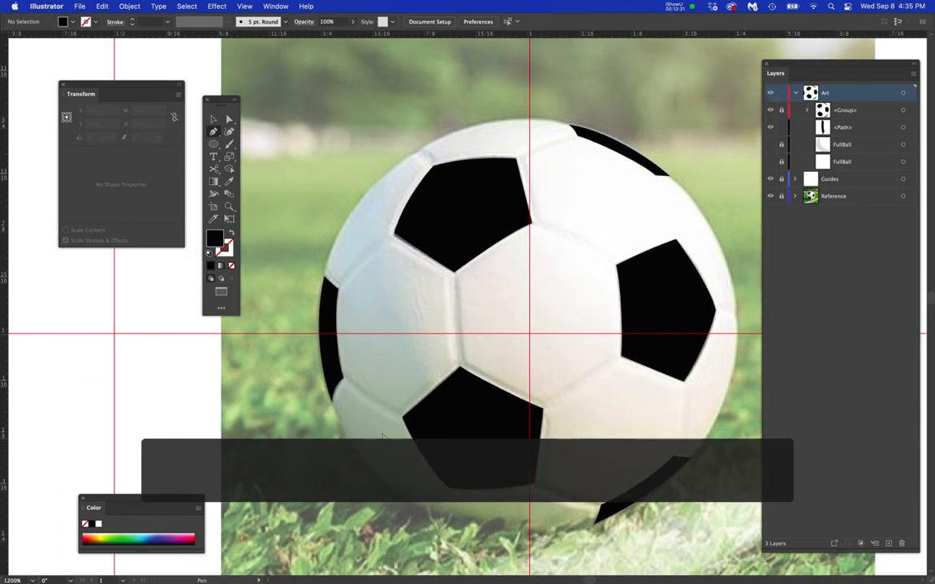
pyautogui.scroll(1, 358, 438)
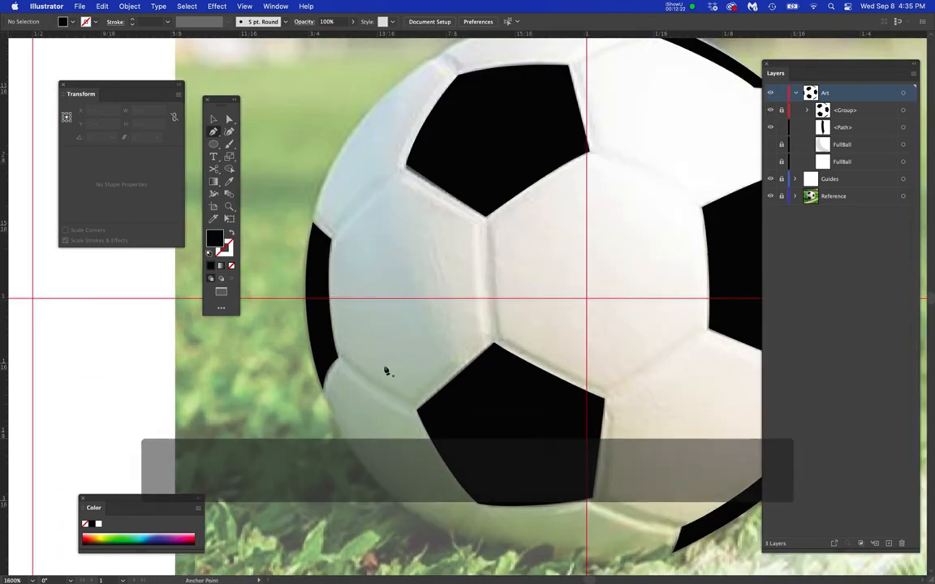
pyautogui.doubleClick(846, 111)
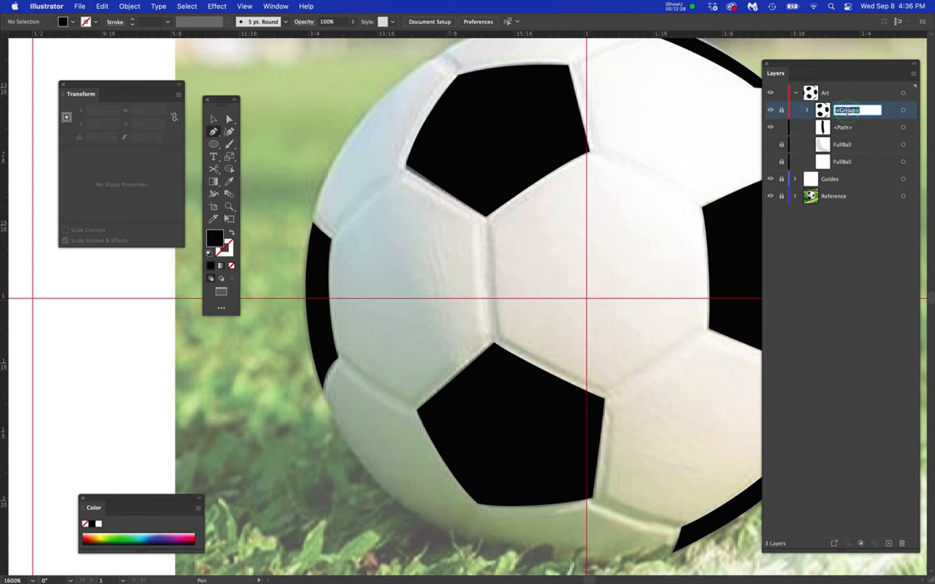
pyautogui.write('Shapes')
pyautogui.press('Return')
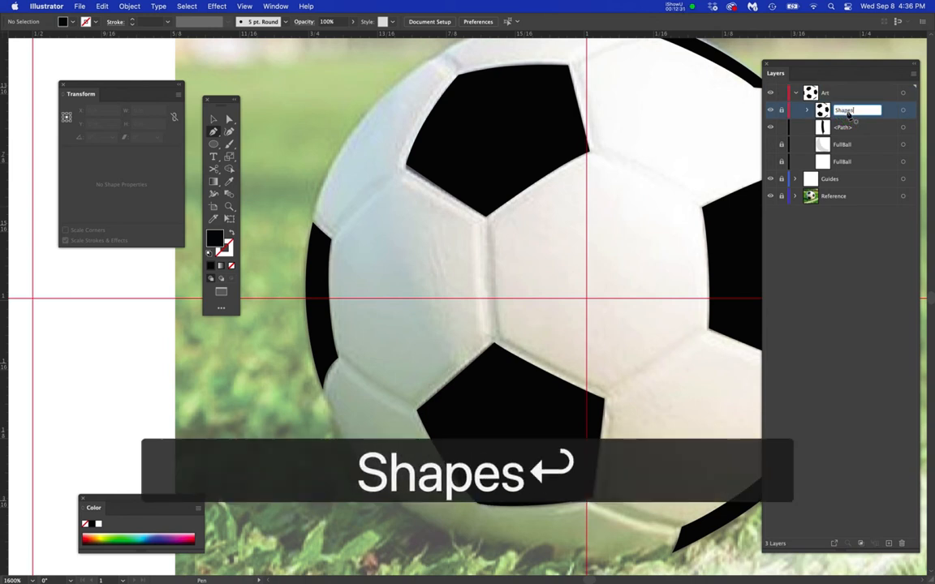
pyautogui.click(865, 92)
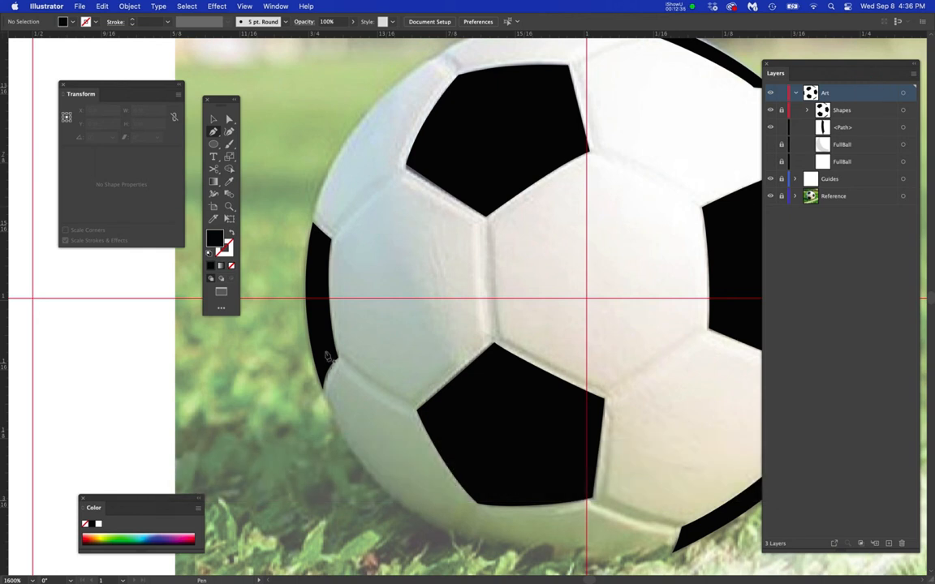
# Draw a curved seam from the left-edge panel to the lower pentagon with no fill and a black 0.5 pt stroke.
pyautogui.click(230, 233)
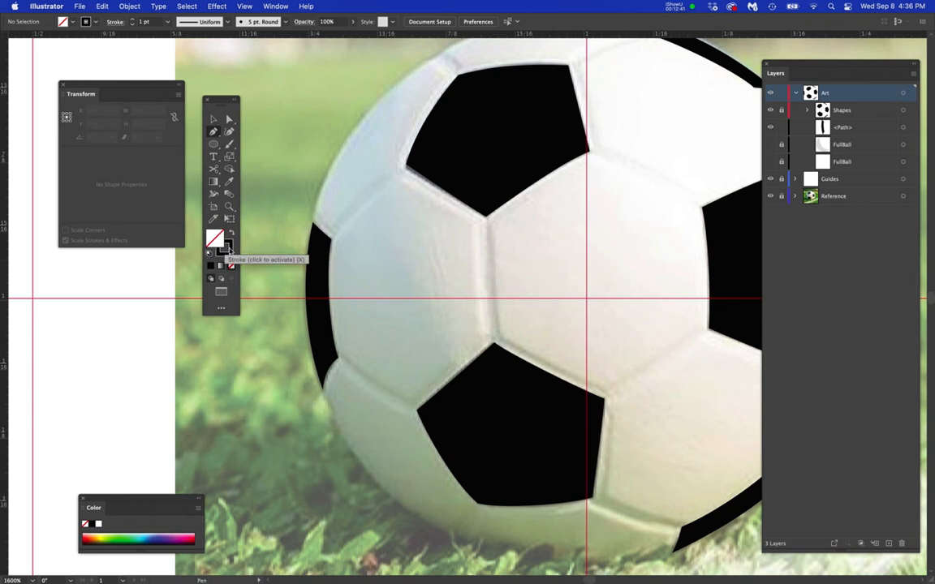
pyautogui.click(167, 22)
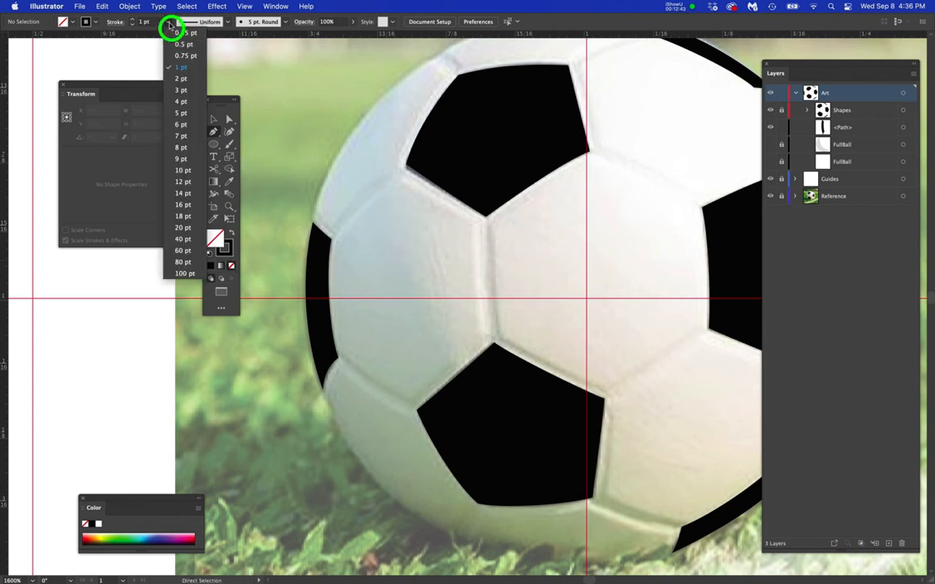
pyautogui.click(181, 44)
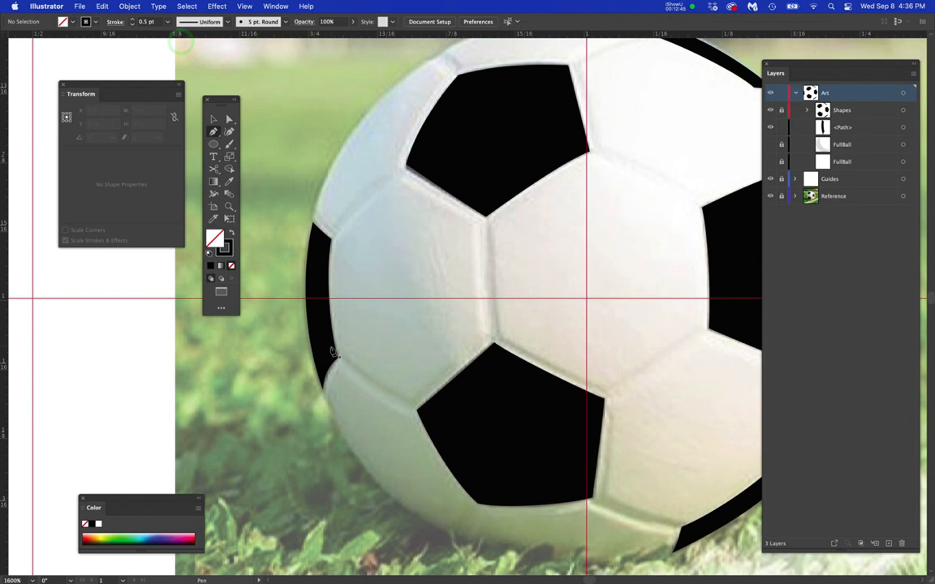
pyautogui.click(341, 361)
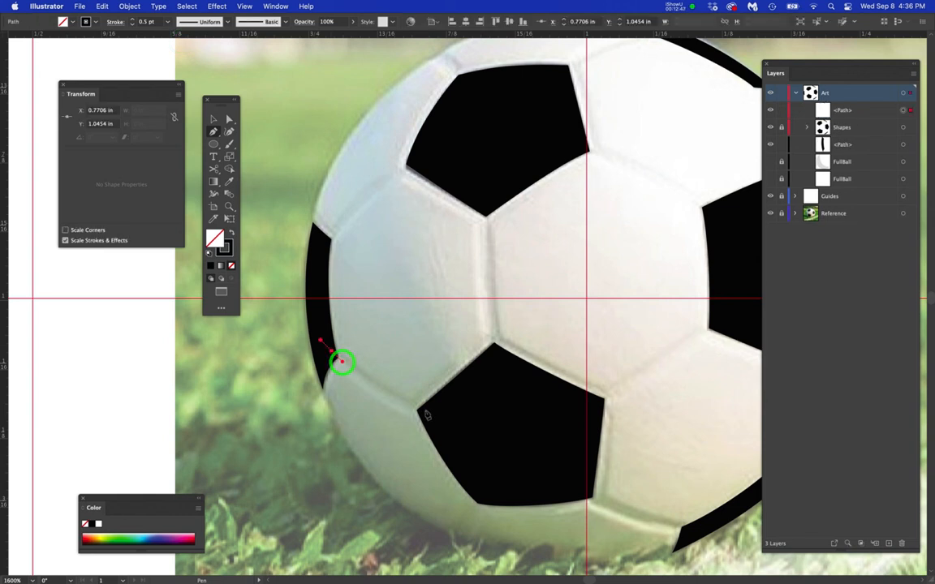
pyautogui.moveTo(427, 415); pyautogui.dragTo(448, 426)
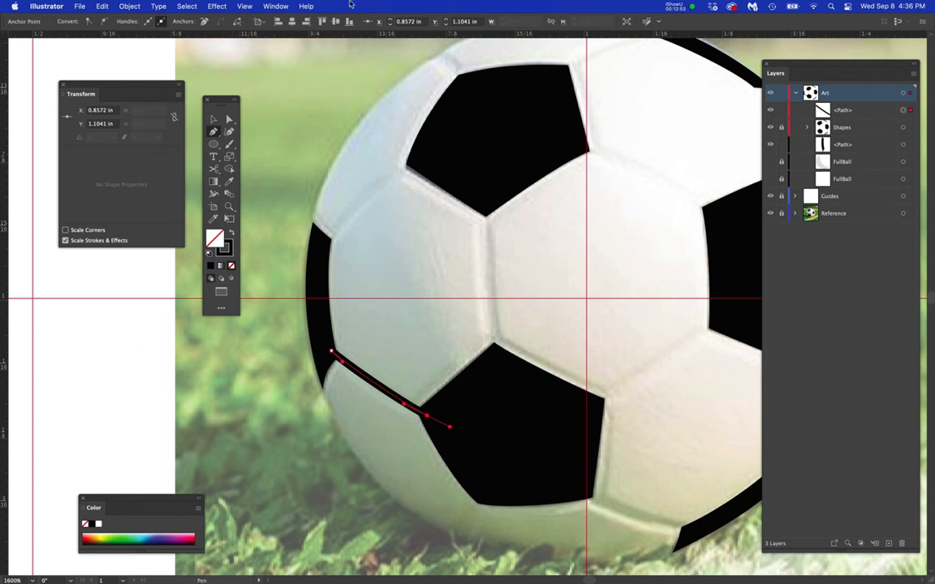
# Reduce the new seam's stroke weight to 0.25 pt, then deselect the path.
pyautogui.click(277, 7)
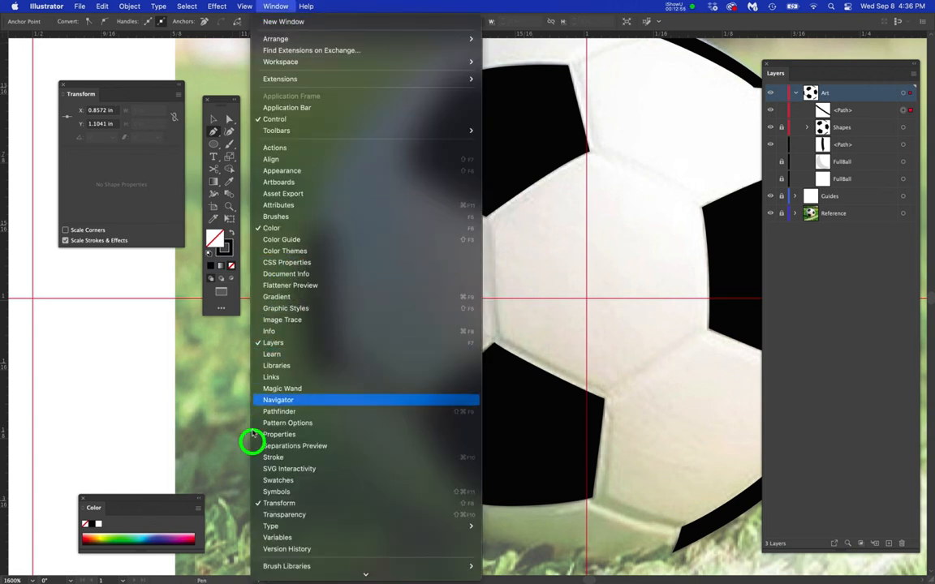
pyautogui.click(251, 457)
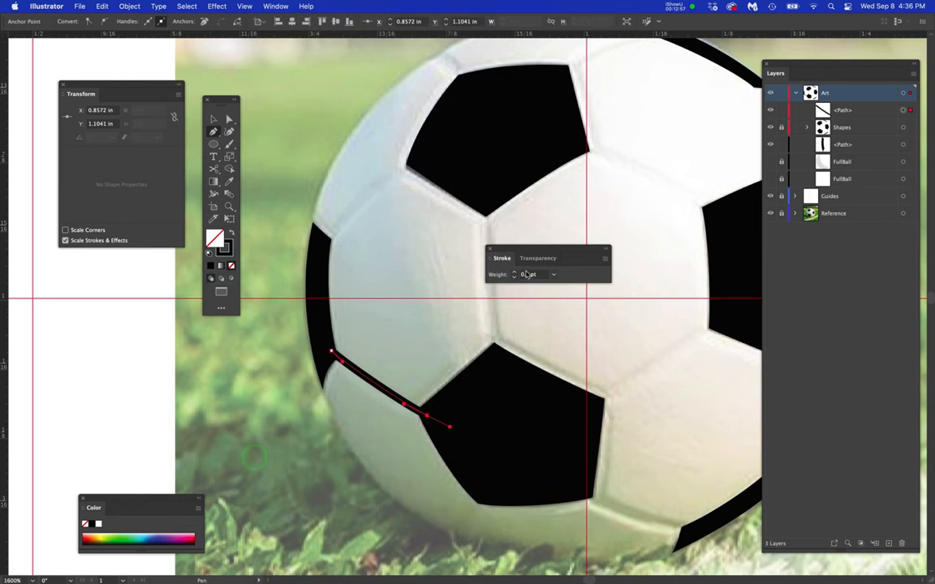
pyautogui.moveTo(554, 278); pyautogui.dragTo(570, 291)
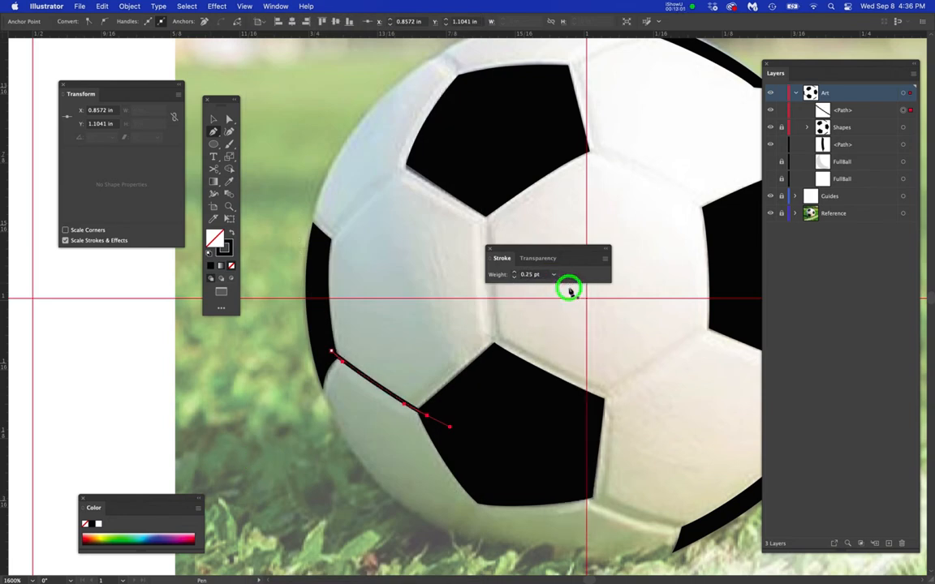
pyautogui.moveTo(539, 249); pyautogui.dragTo(635, 304)
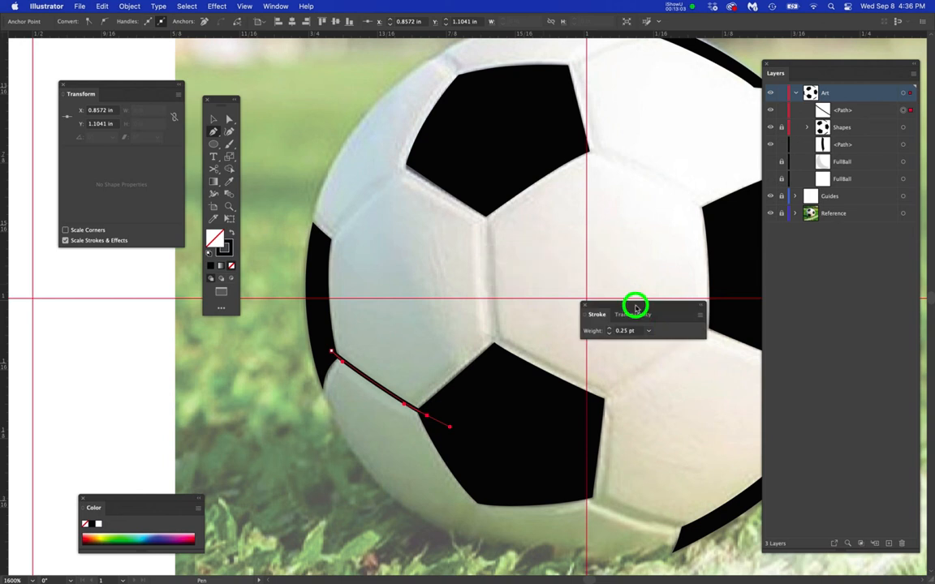
pyautogui.click(431, 265)
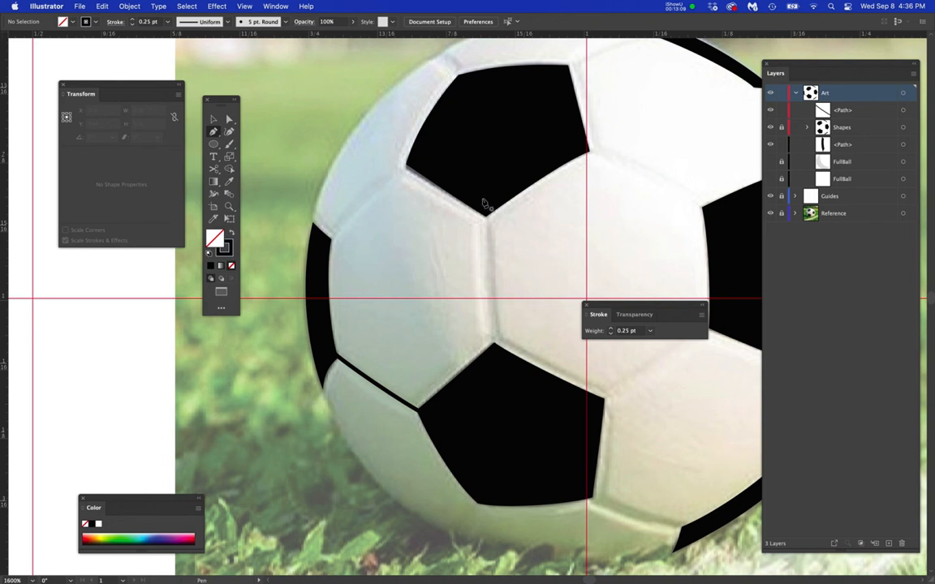
# Draw a near-vertical seam from the upper pentagon's bottom corner to the lower pentagon's top corner with the Pen tool.
pyautogui.moveTo(485, 191); pyautogui.dragTo(484, 207)
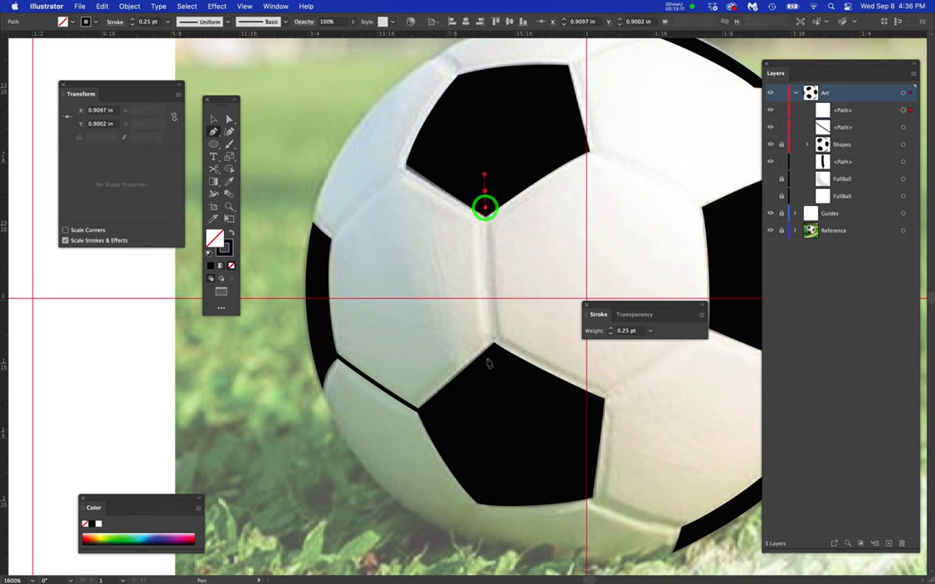
pyautogui.moveTo(496, 361); pyautogui.dragTo(498, 395)
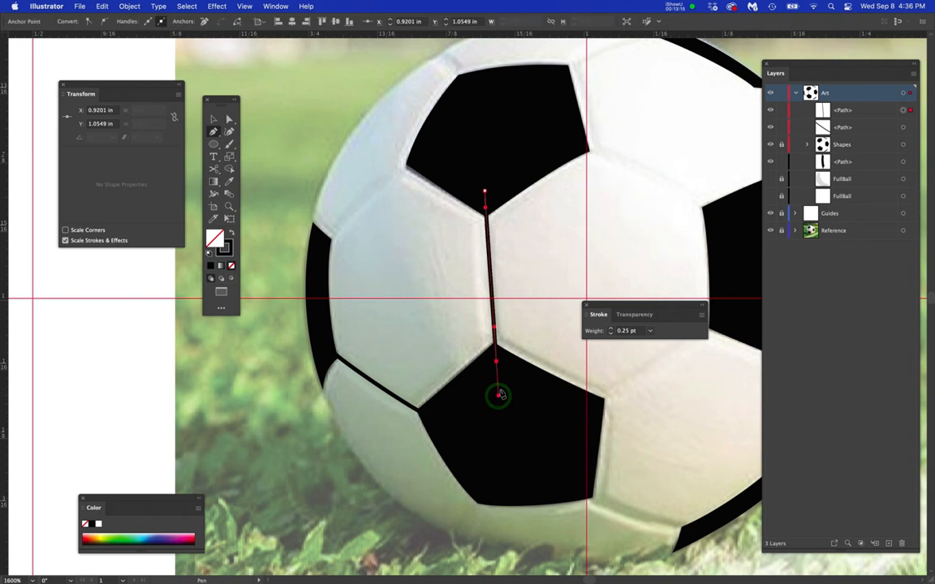
pyautogui.moveTo(557, 395); pyautogui.dragTo(439, 341)
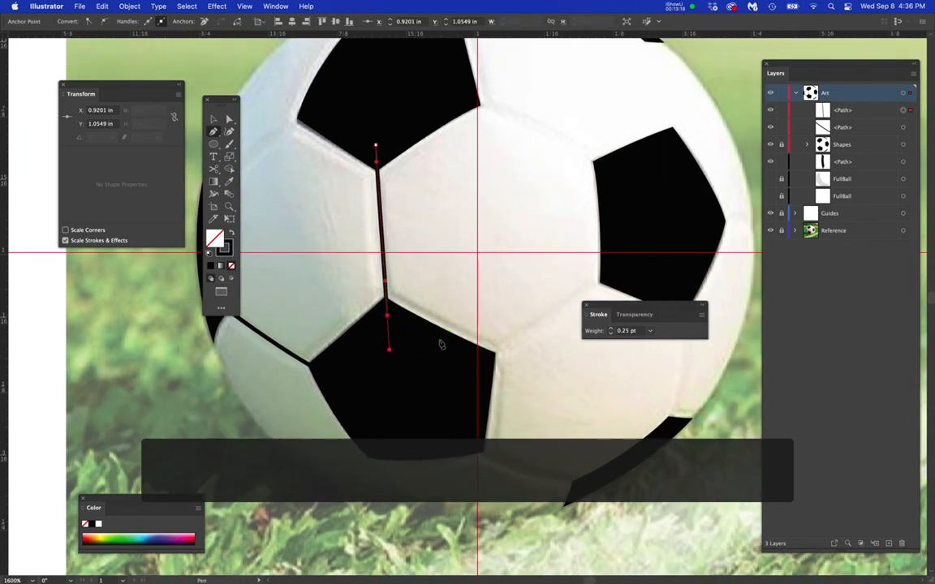
pyautogui.press('a')
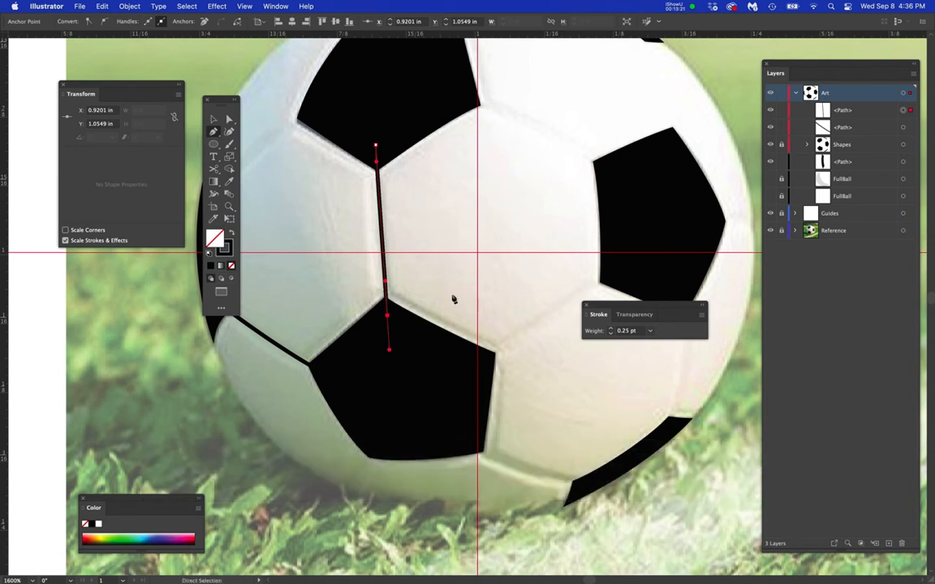
pyautogui.click(449, 292)
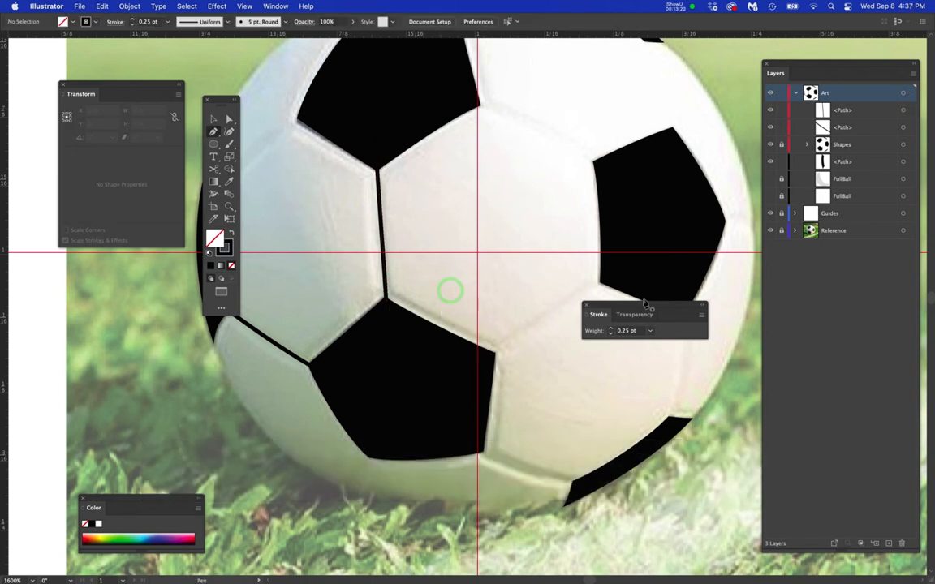
# Separate the Transparency panel from Stroke and draw a seam from the lower pentagon's upper-right corner to the right pentagon's lower-left corner.
pyautogui.moveTo(641, 311)
pyautogui.mouseDown()
pyautogui.moveTo(690, 463)
pyautogui.moveTo(653, 531)
pyautogui.mouseUp()
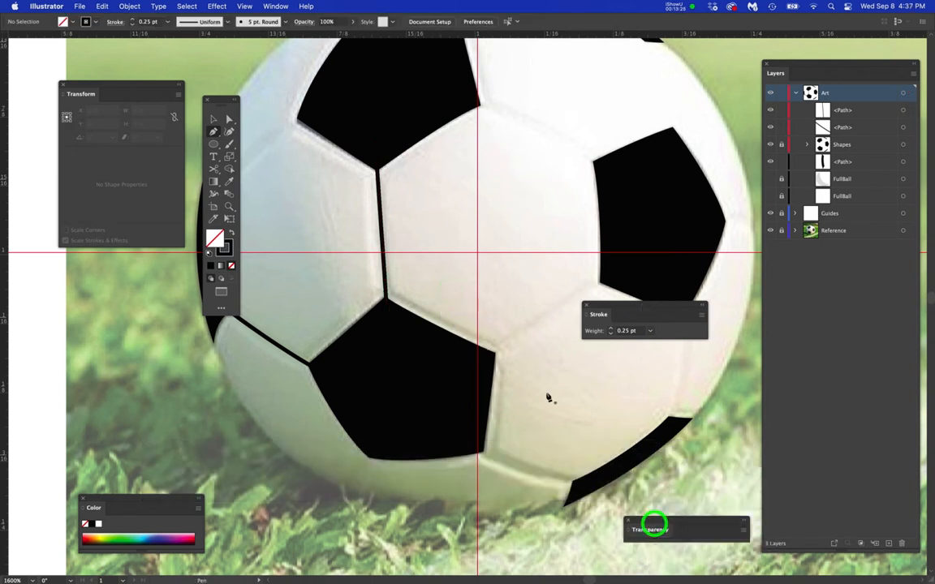
pyautogui.moveTo(482, 360); pyautogui.dragTo(503, 346)
pyautogui.click(636, 261)
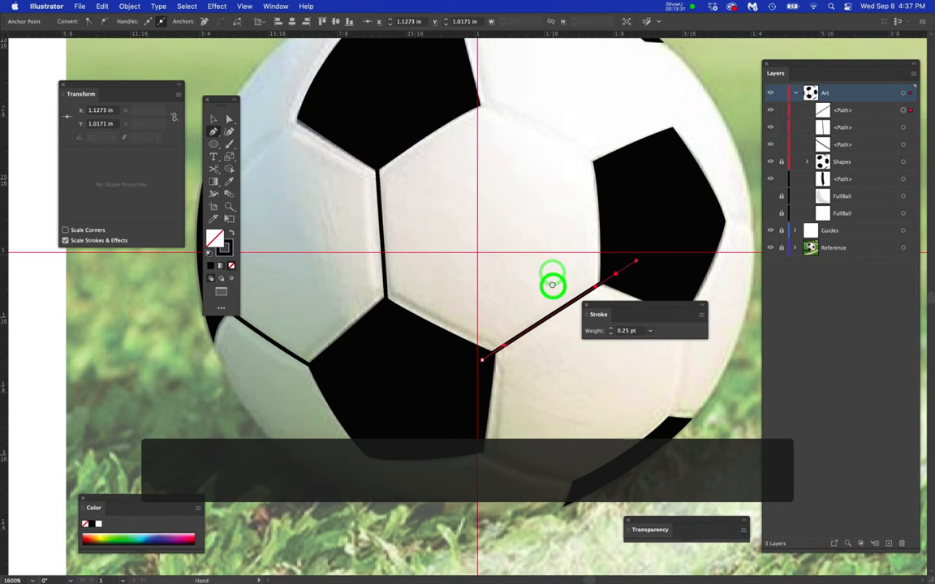
pyautogui.moveTo(548, 183); pyautogui.dragTo(555, 283)
pyautogui.moveTo(473, 201); pyautogui.dragTo(494, 206)
pyautogui.press('super+z')
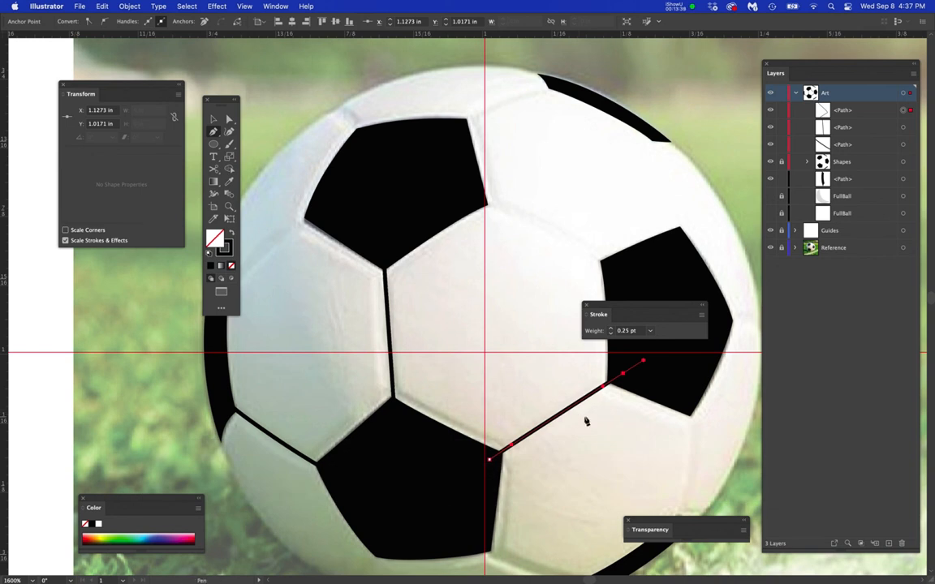
pyautogui.keyDown('super'); pyautogui.click(590, 425); pyautogui.keyUp('super')
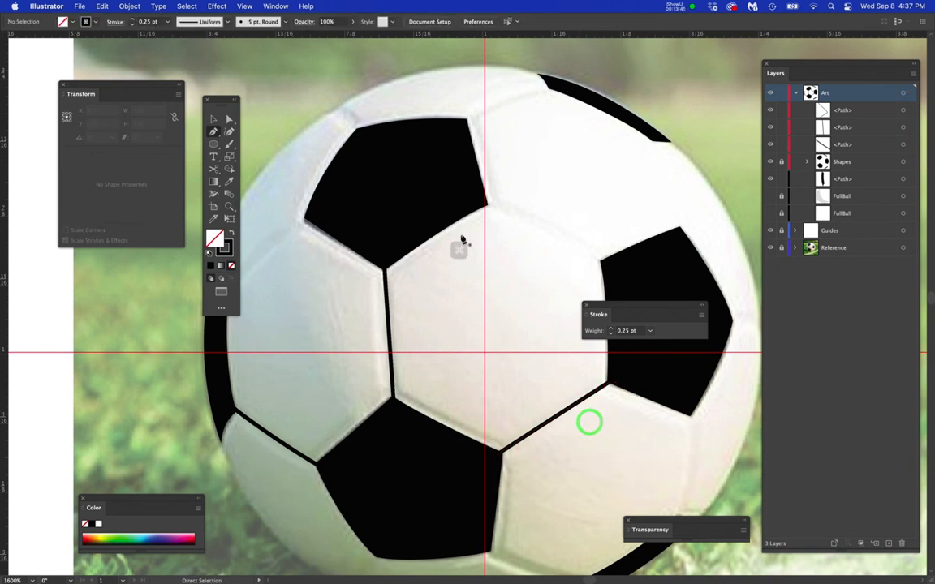
# Draw a seam from the upper pentagon's right corner to the upper-left corner of the right pentagon.
pyautogui.moveTo(474, 198); pyautogui.dragTo(493, 206)
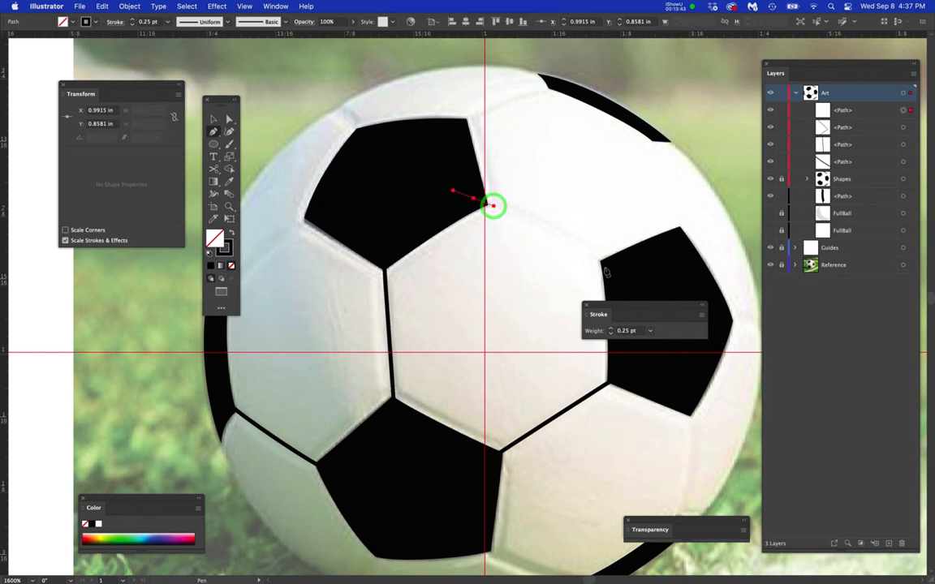
pyautogui.click(621, 276)
pyautogui.moveTo(622, 276); pyautogui.dragTo(642, 291)
pyautogui.keyDown('super'); pyautogui.click(519, 158); pyautogui.keyUp('super')
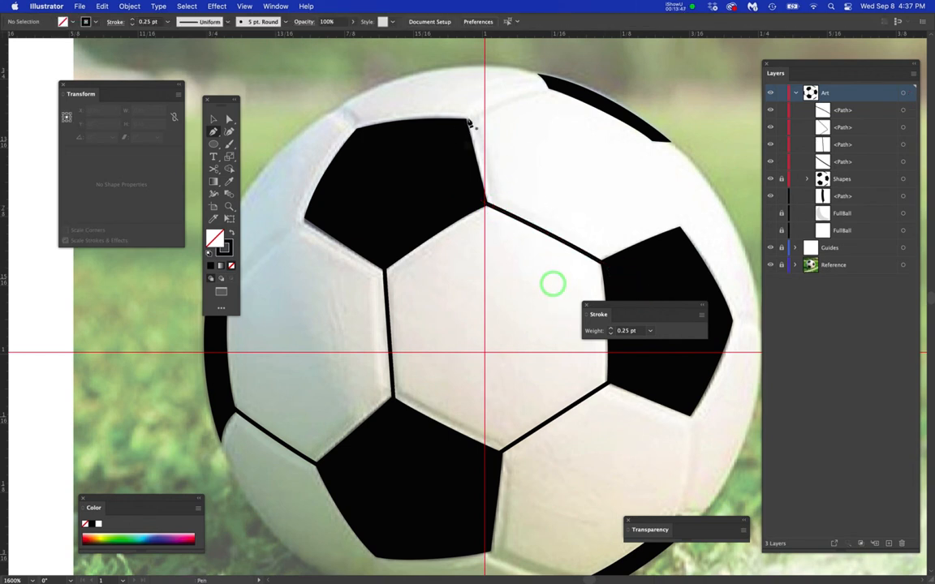
# Draw seams from the upper pentagon's two top corners, one to the upper-right edge panel and one to the ball's outer edge.
pyautogui.moveTo(448, 128); pyautogui.dragTo(477, 115)
pyautogui.moveTo(557, 84); pyautogui.dragTo(568, 79)
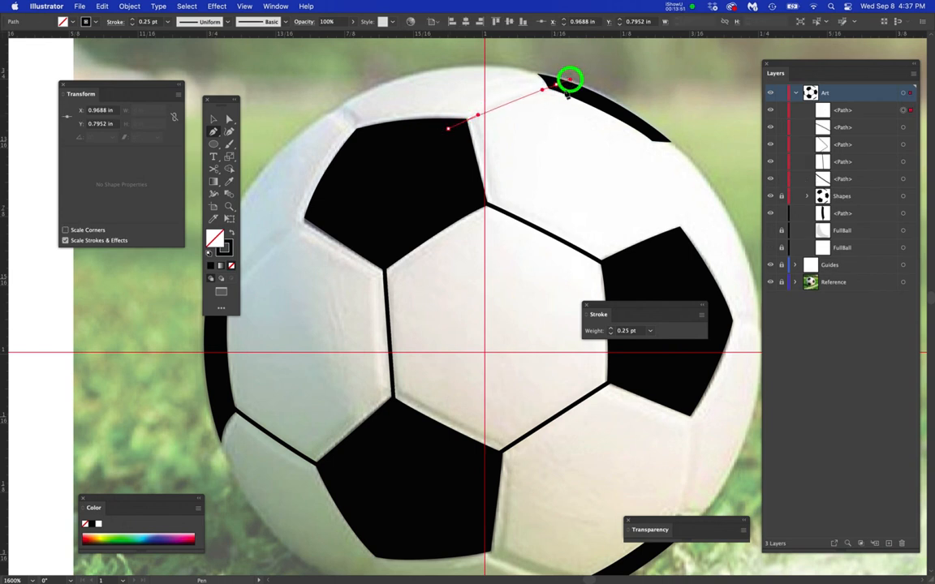
pyautogui.keyDown('super'); pyautogui.click(549, 115); pyautogui.keyUp('super')
pyautogui.moveTo(356, 127); pyautogui.dragTo(343, 116)
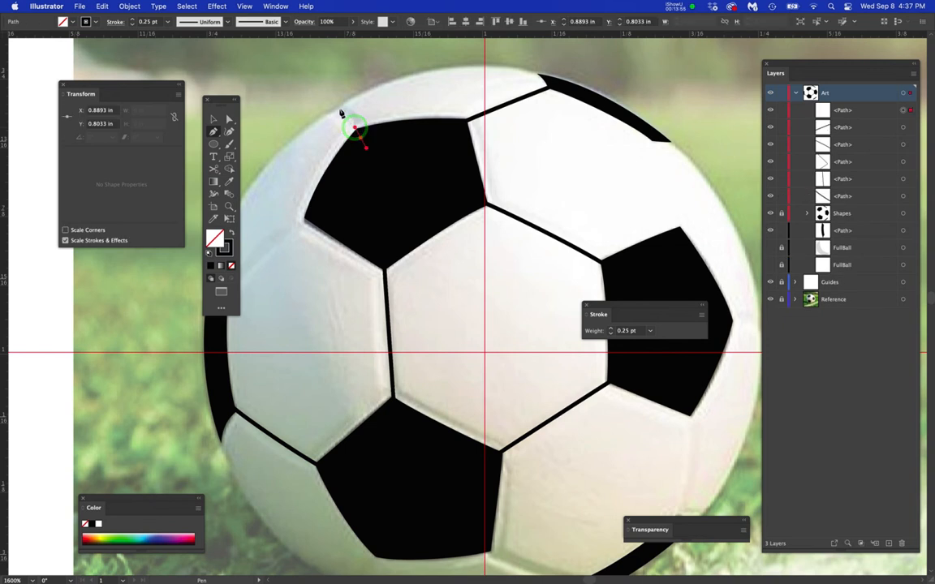
pyautogui.click(328, 99)
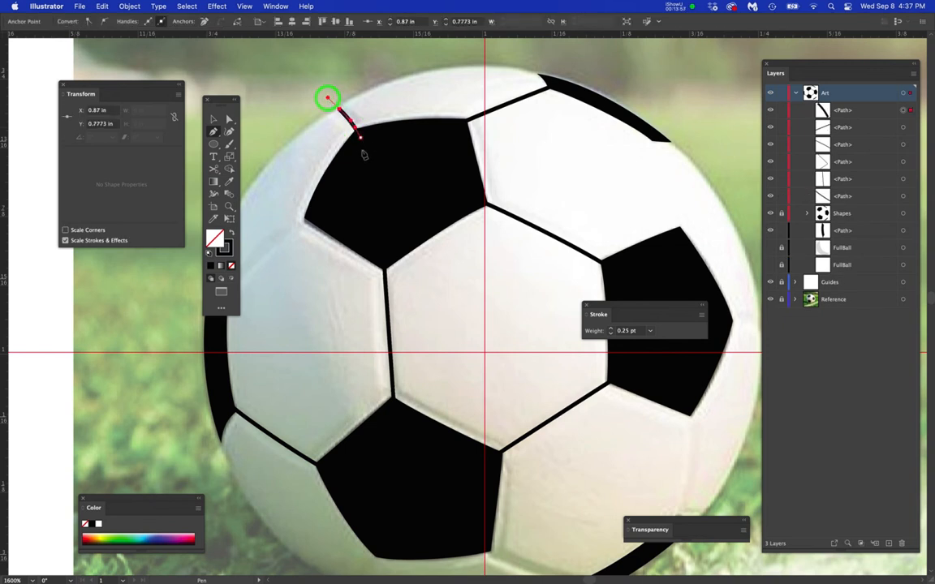
pyautogui.keyDown('super'); pyautogui.click(474, 272); pyautogui.keyUp('super')
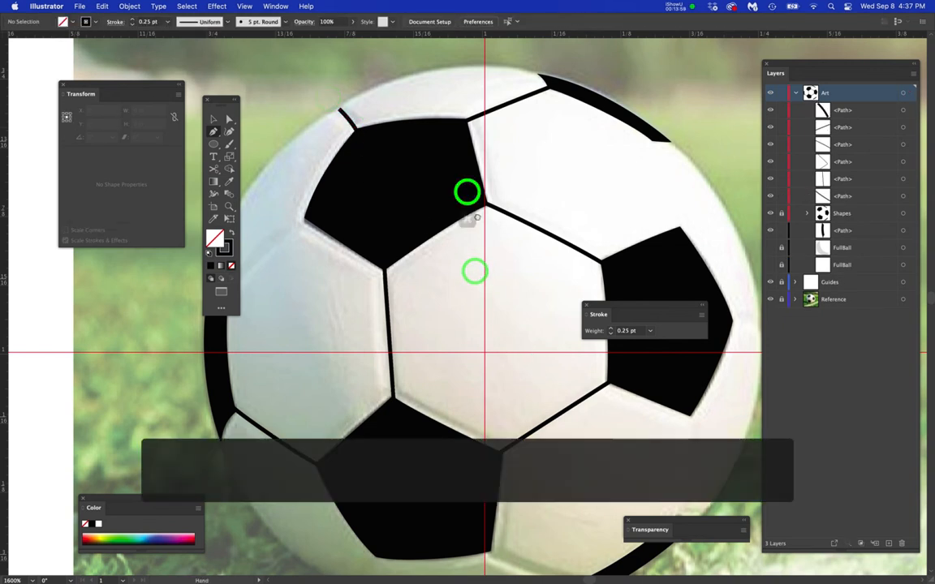
# Draw a curved seam from the lower pentagon's bottom-right corner to the lower-right edge panel and adjust the curve at its pentagon end.
pyautogui.moveTo(500, 329); pyautogui.dragTo(461, 175)
pyautogui.moveTo(438, 385); pyautogui.dragTo(445, 392)
pyautogui.moveTo(553, 430); pyautogui.dragTo(605, 437)
pyautogui.press('space')
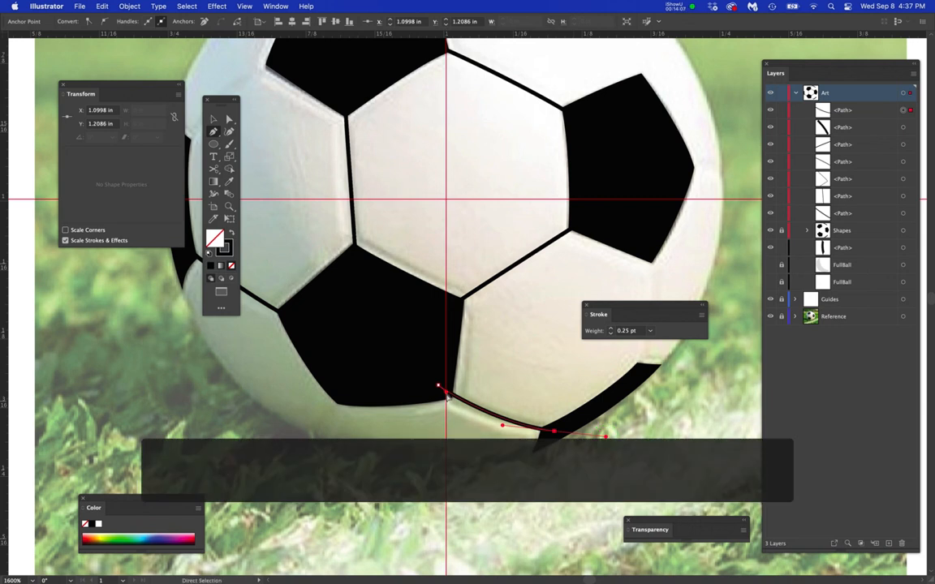
pyautogui.click(445, 393)
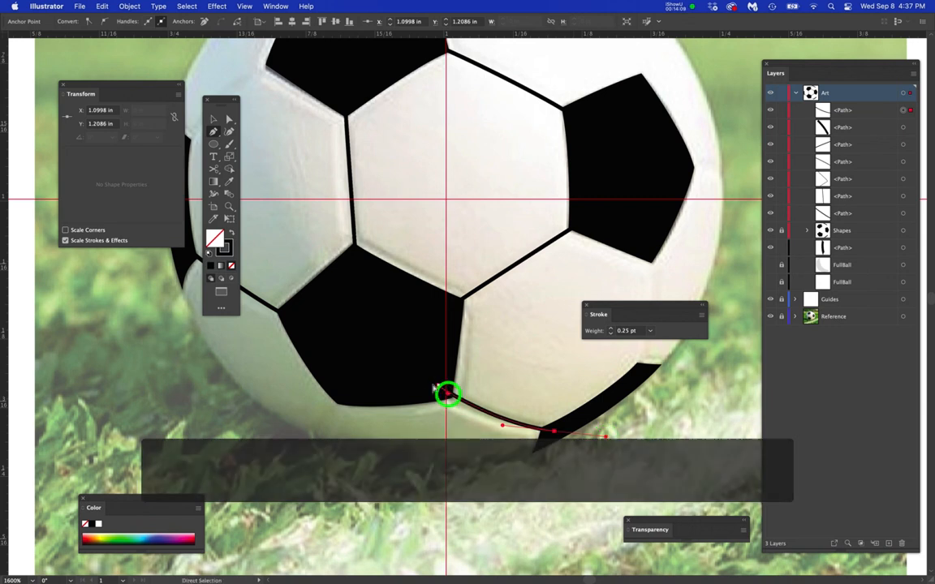
pyautogui.moveTo(447, 393); pyautogui.dragTo(432, 389)
pyautogui.press('space')
pyautogui.moveTo(566, 413); pyautogui.dragTo(426, 409)
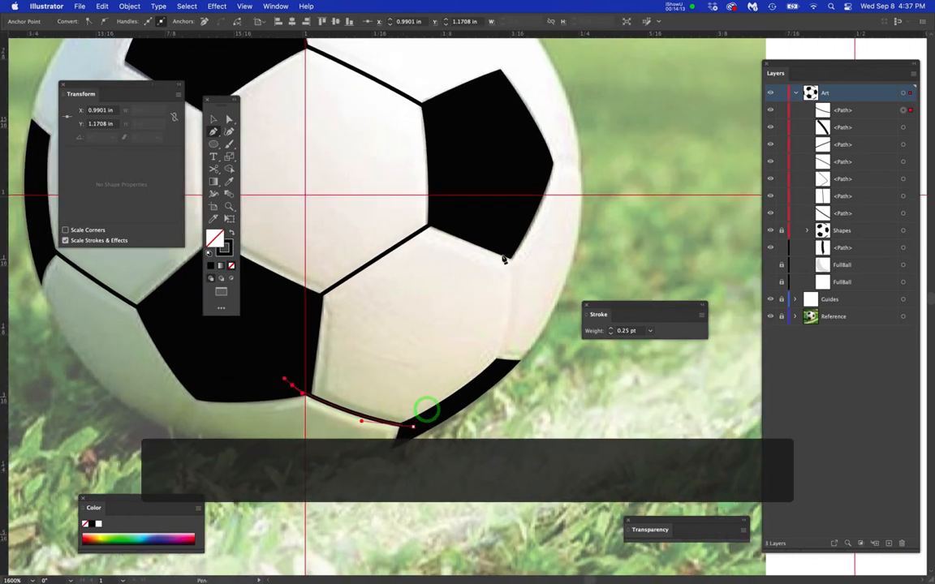
pyautogui.press('super+space')
pyautogui.keyDown('super'); pyautogui.click(458, 307); pyautogui.keyUp('super')
# Draw a slightly curved seam from the right pentagon's bottom corner down to the lower-right edge panel.
pyautogui.moveTo(511, 241); pyautogui.dragTo(512, 265)
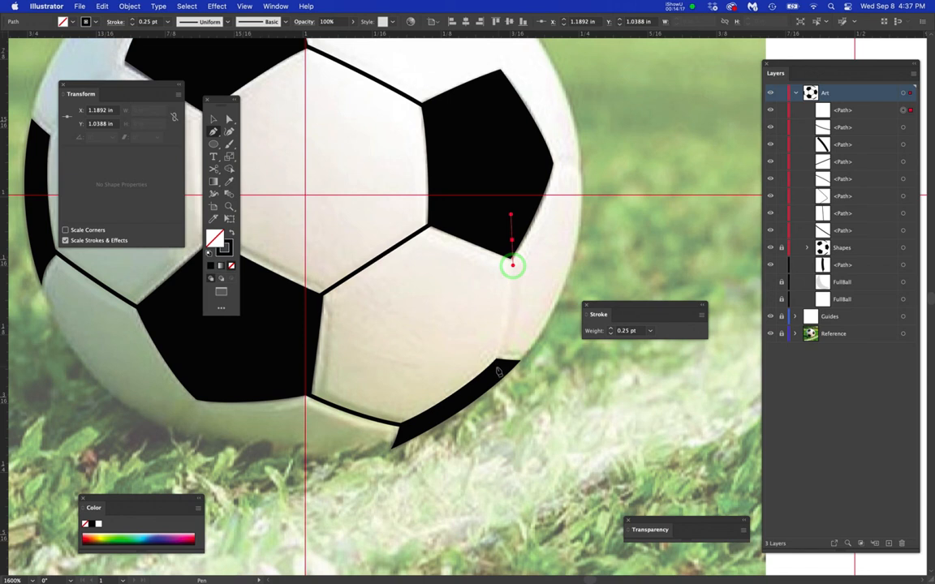
pyautogui.moveTo(497, 367); pyautogui.dragTo(491, 387)
pyautogui.keyDown('super'); pyautogui.click(529, 410); pyautogui.keyUp('super')
# Draw a short seam from the lower pentagon's bottom-left corner out to the ball's bottom edge.
pyautogui.moveTo(405, 386); pyautogui.dragTo(464, 397)
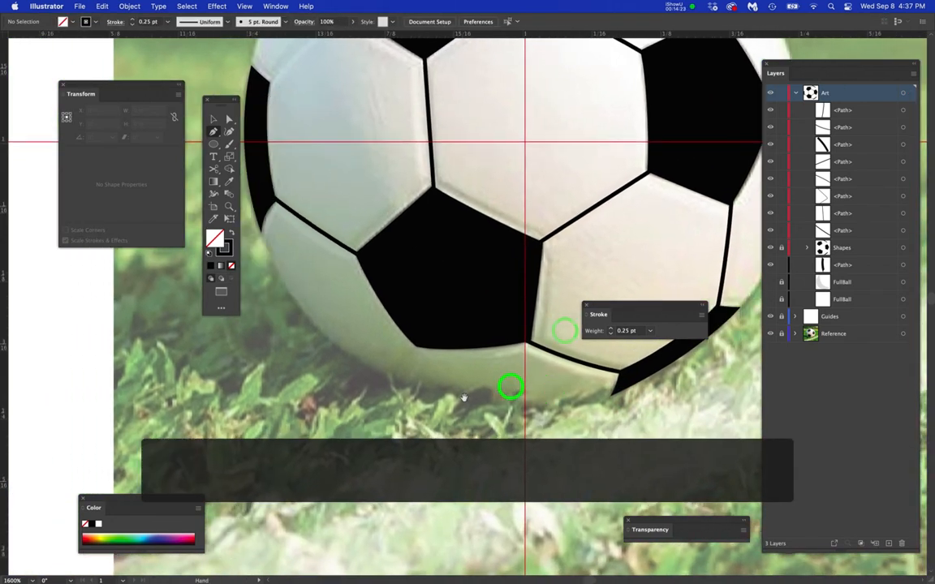
pyautogui.keyDown('super'); pyautogui.click(389, 360); pyautogui.keyUp('super')
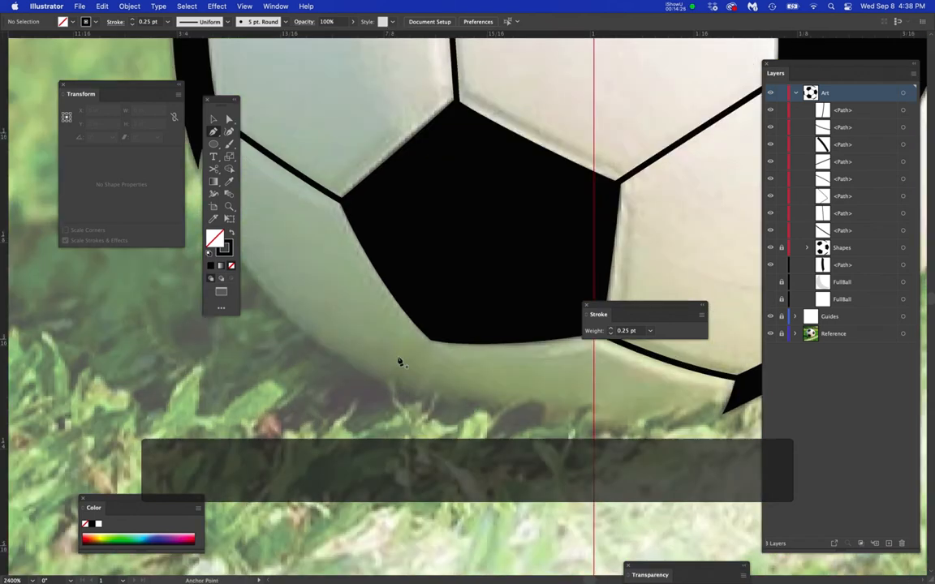
pyautogui.moveTo(437, 331); pyautogui.dragTo(428, 344)
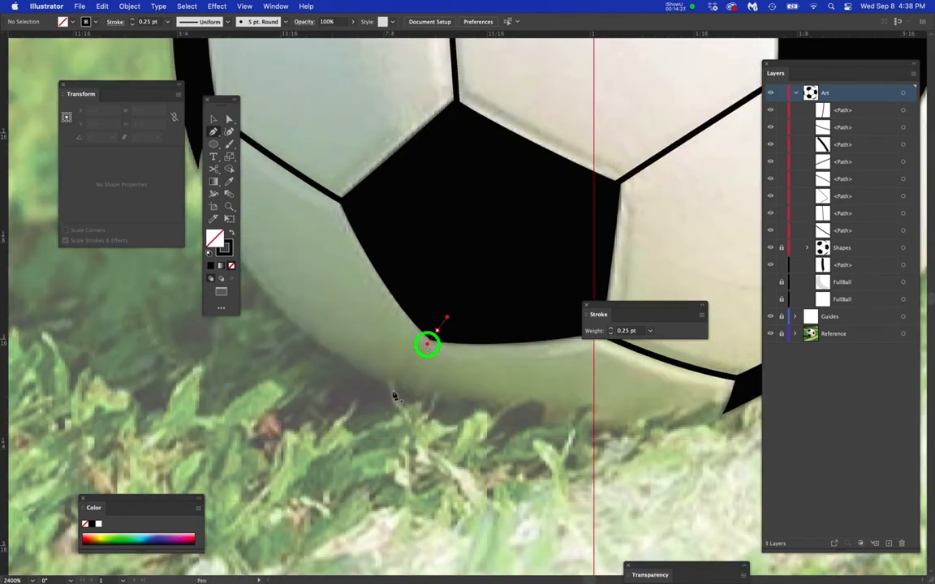
pyautogui.click(395, 388)
pyautogui.keyDown('super'); pyautogui.click(357, 423); pyautogui.keyUp('super')
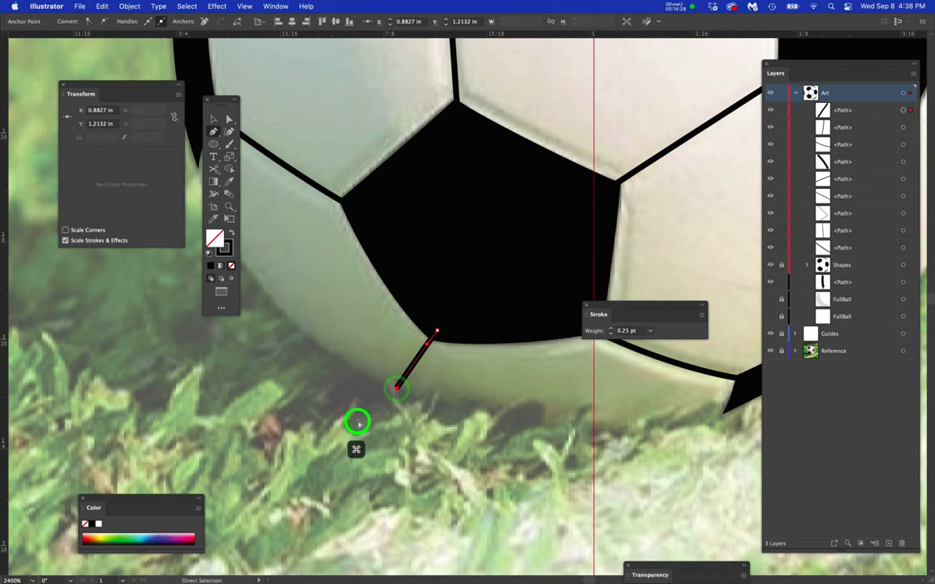
# Draw a curved seam from the top of the left-edge panel to the upper pentagon's left corner.
pyautogui.moveTo(312, 389); pyautogui.dragTo(361, 575)
pyautogui.moveTo(480, 394); pyautogui.dragTo(458, 464)
pyautogui.moveTo(334, 412); pyautogui.dragTo(468, 470)
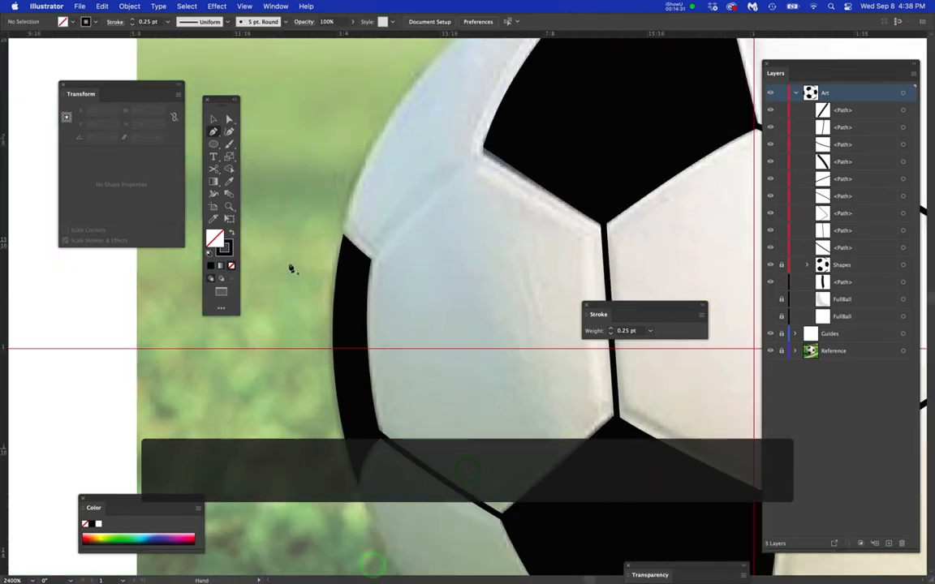
pyautogui.moveTo(364, 270); pyautogui.dragTo(377, 246)
pyautogui.moveTo(494, 145); pyautogui.dragTo(557, 109)
pyautogui.press('space')
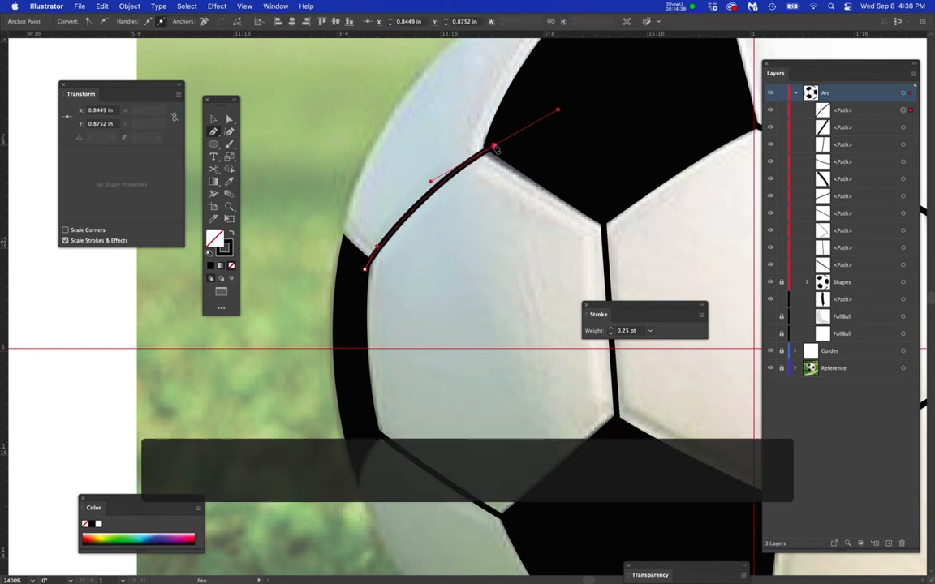
# Deselect the seam path, show both FullBall objects and hide the Reference layer.
pyautogui.keyDown('super'); pyautogui.click(494, 141); pyautogui.keyUp('super')
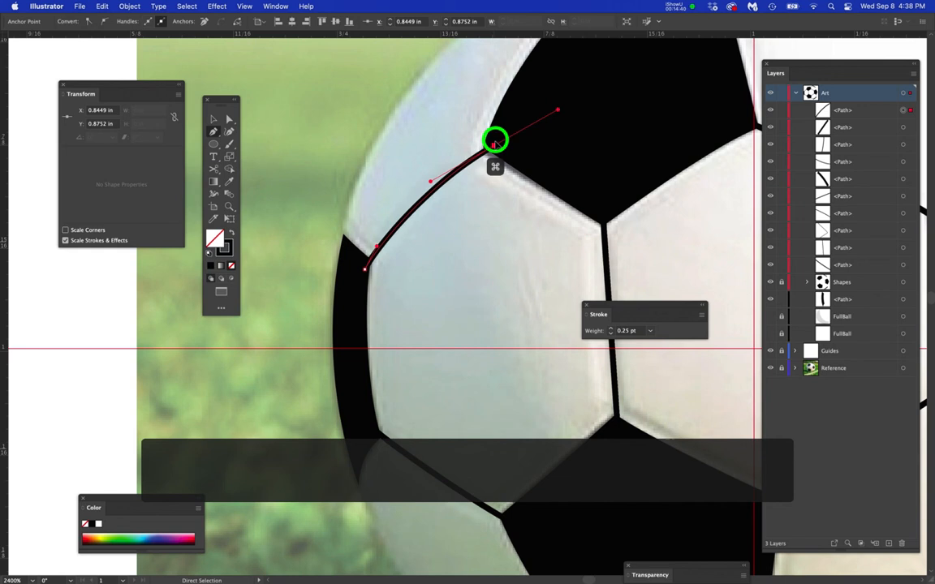
pyautogui.keyDown('super'); pyautogui.click(342, 118); pyautogui.keyUp('super')
pyautogui.press('super+0')
pyautogui.press('super+equal')
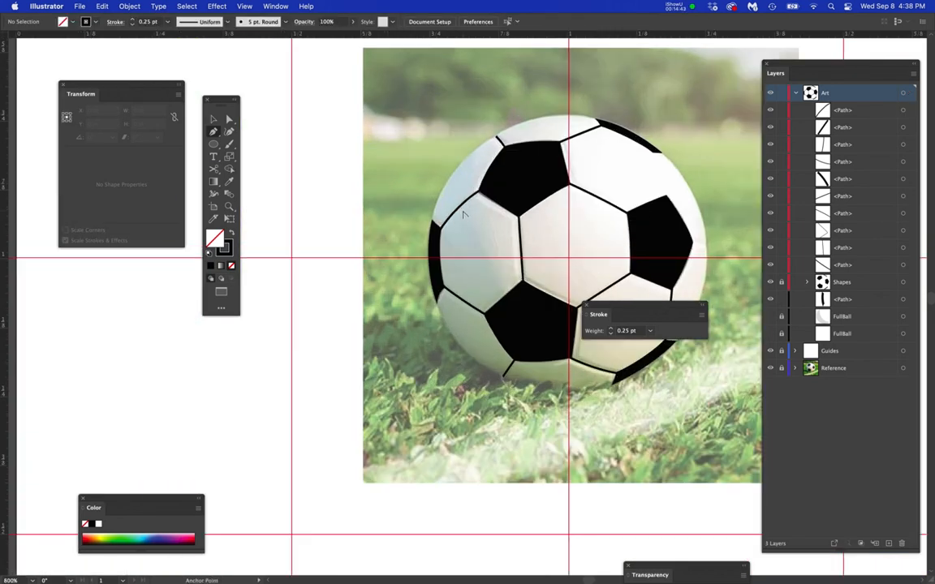
pyautogui.press('space')
pyautogui.moveTo(599, 231); pyautogui.dragTo(560, 220)
pyautogui.click(770, 316)
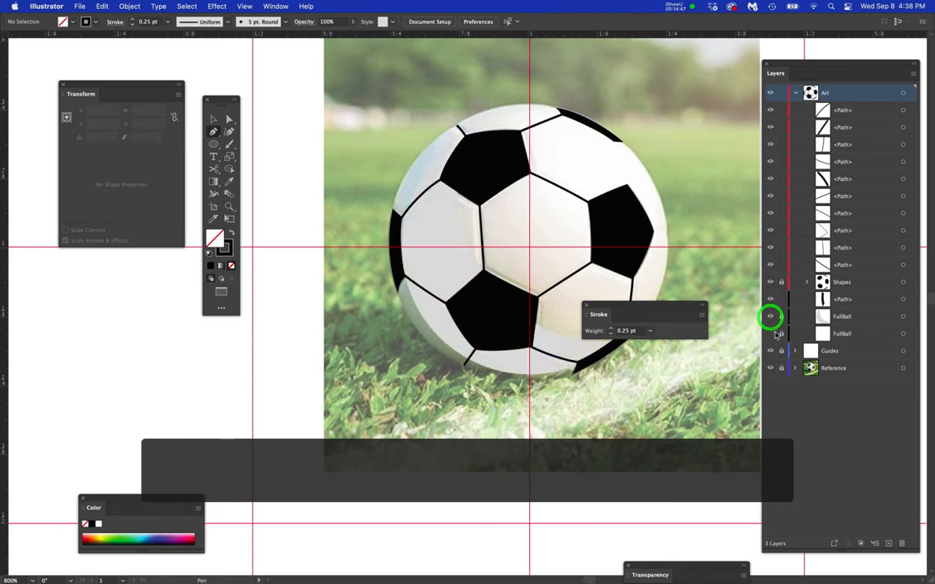
pyautogui.click(772, 333)
pyautogui.click(771, 368)
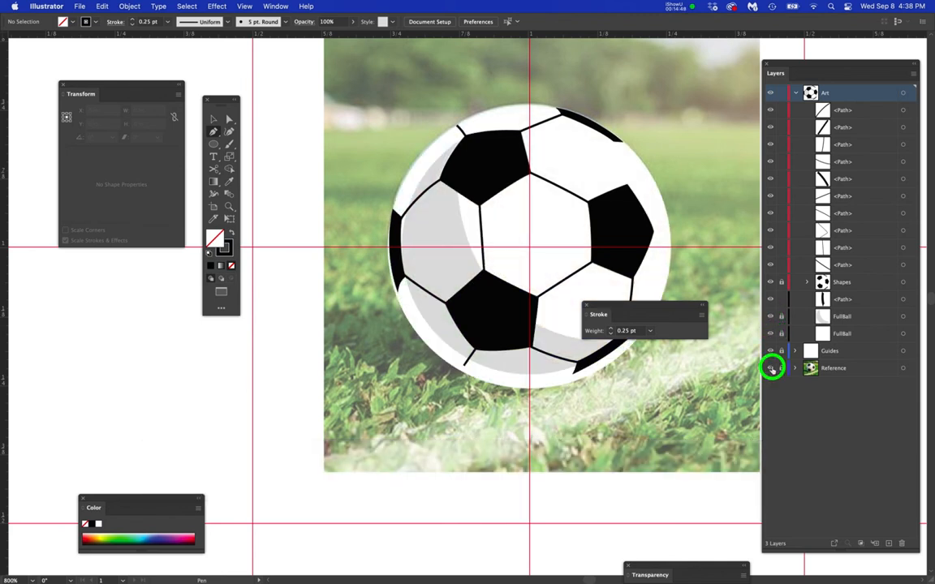
# Move the floating Stroke panel clear of the ball artwork.
pyautogui.moveTo(657, 309)
pyautogui.mouseDown()
pyautogui.moveTo(340, 377)
pyautogui.moveTo(200, 419)
pyautogui.mouseUp()
pyautogui.moveTo(378, 386); pyautogui.dragTo(392, 420)
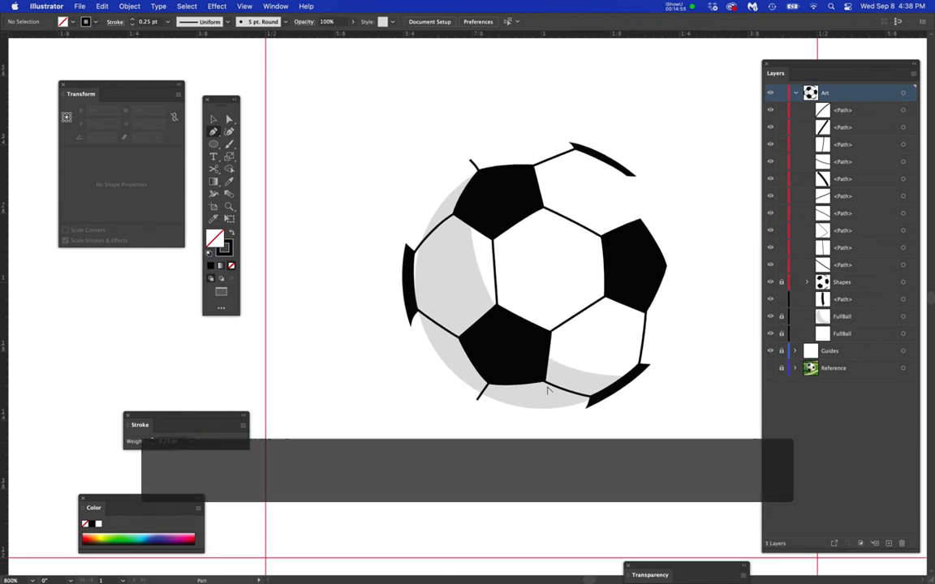
pyautogui.scroll(-1, 590, 395)
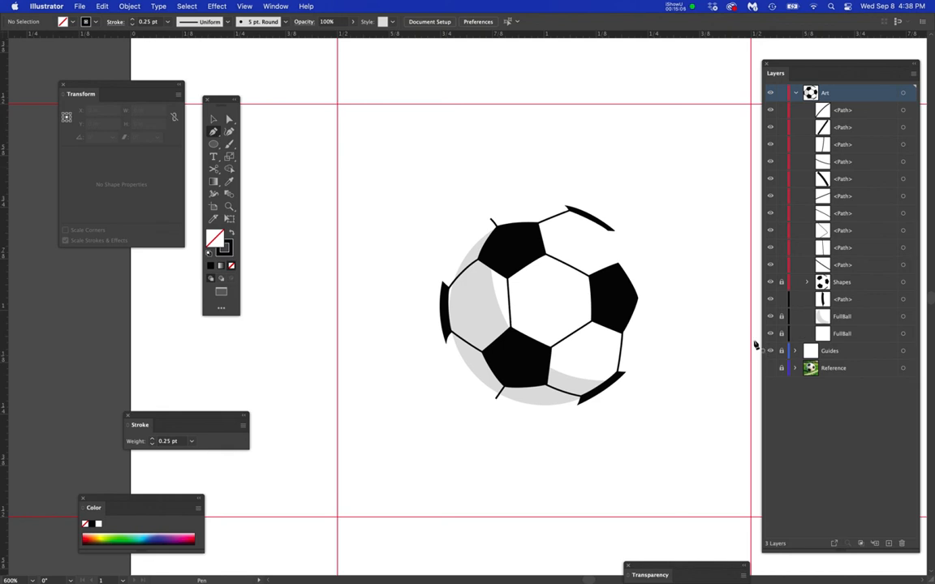
# Unlock the lower FullBall circle and give it a grey A5A4A4 outline with a 0.25 pt stroke weight.
pyautogui.click(781, 335)
pyautogui.click(903, 334)
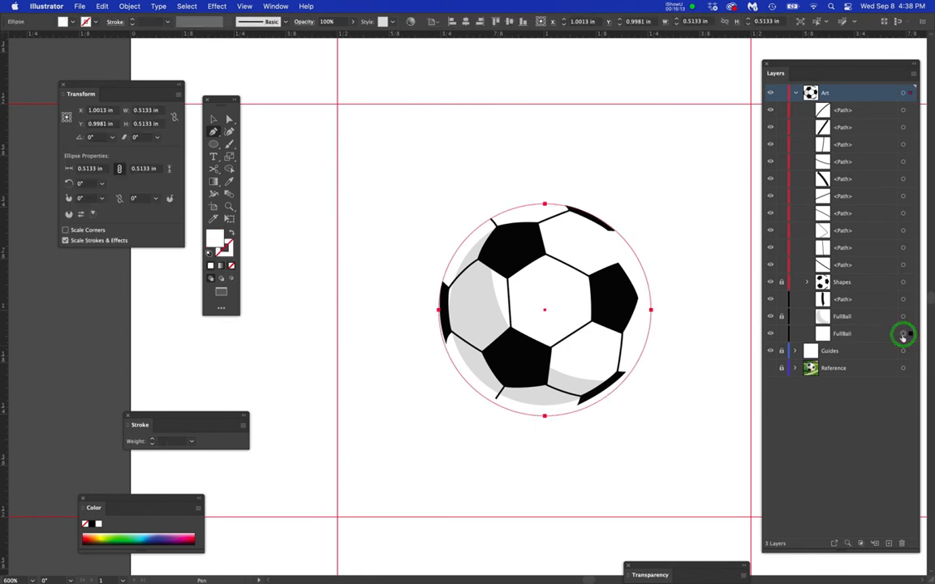
pyautogui.doubleClick(224, 250)
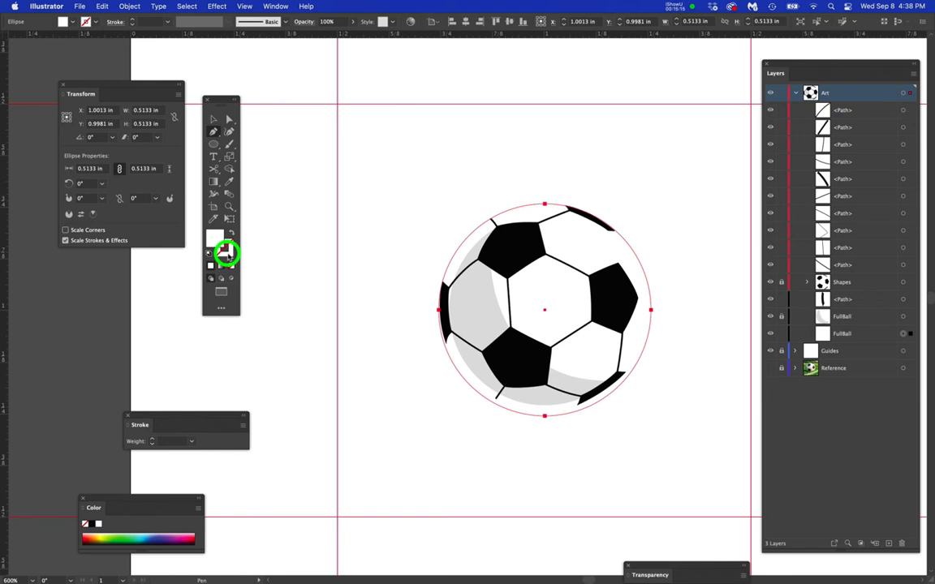
pyautogui.moveTo(280, 134); pyautogui.dragTo(276, 154)
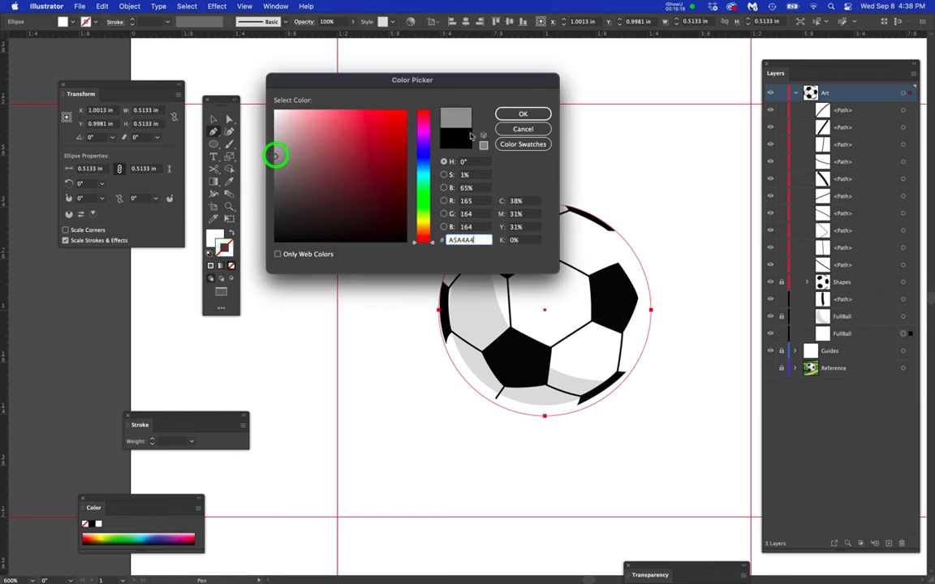
pyautogui.click(510, 114)
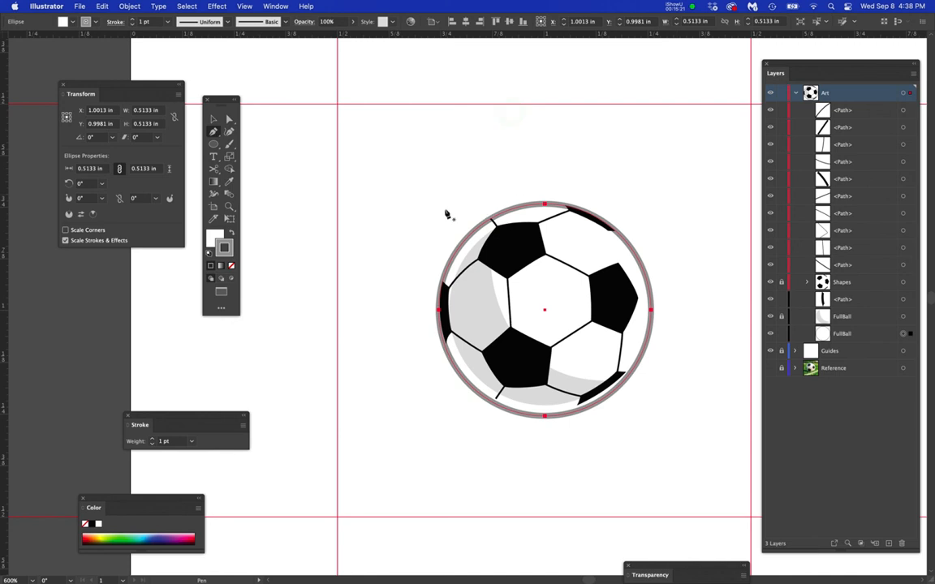
pyautogui.moveTo(190, 443)
pyautogui.mouseDown()
pyautogui.moveTo(211, 184)
pyautogui.moveTo(207, 211)
pyautogui.moveTo(207, 192)
pyautogui.mouseUp()
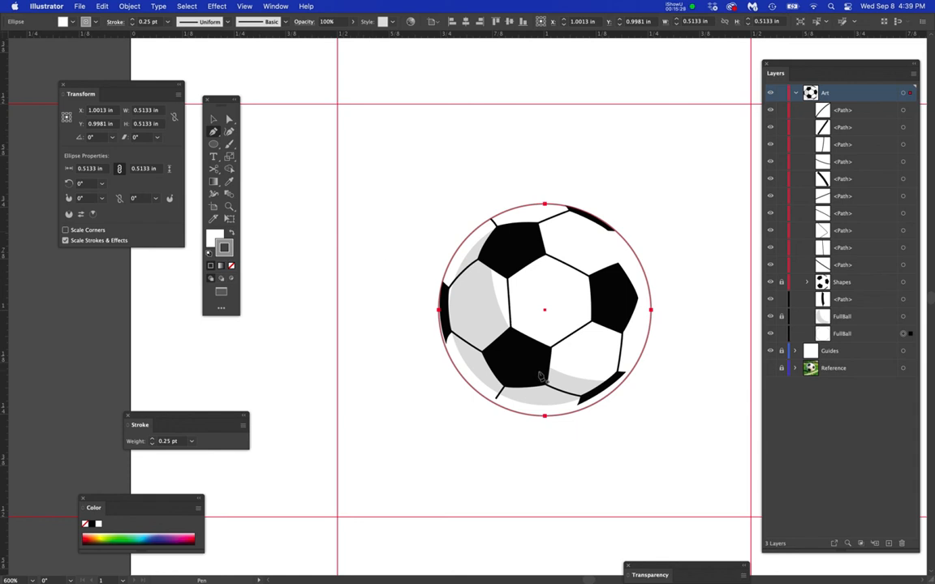
pyautogui.scroll(3, 542, 377)
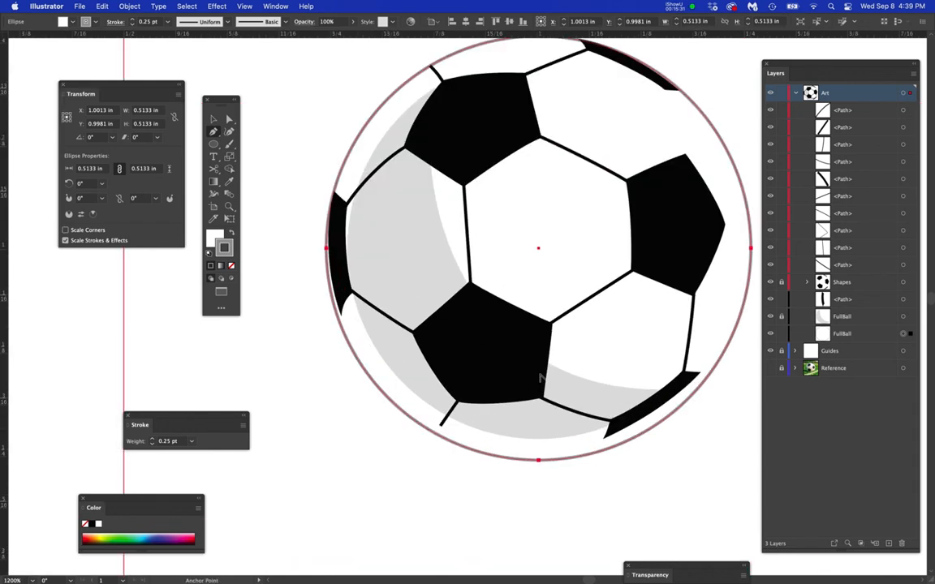
pyautogui.scroll(-2, 540, 378)
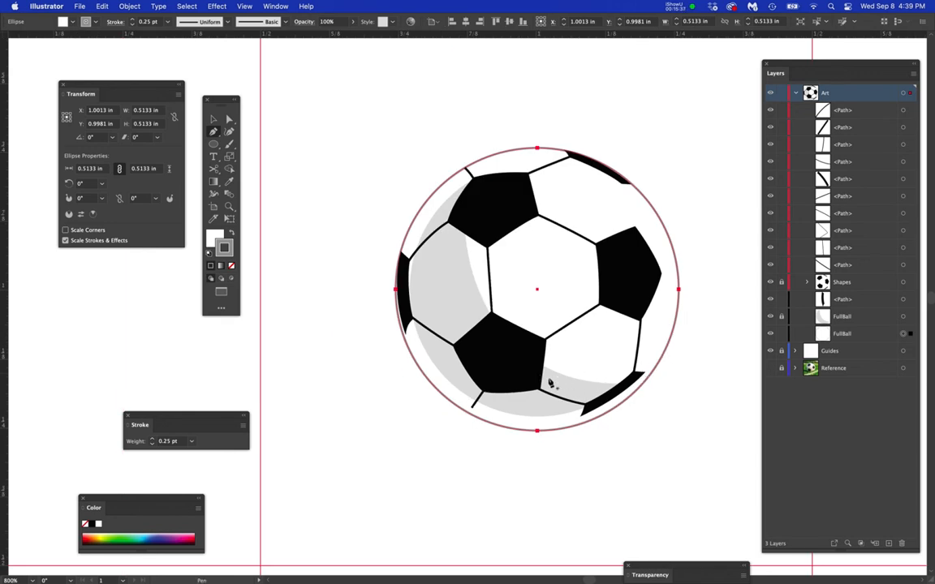
# Unlock the FullBall object holding the grey shading and clear the selection.
pyautogui.click(781, 318)
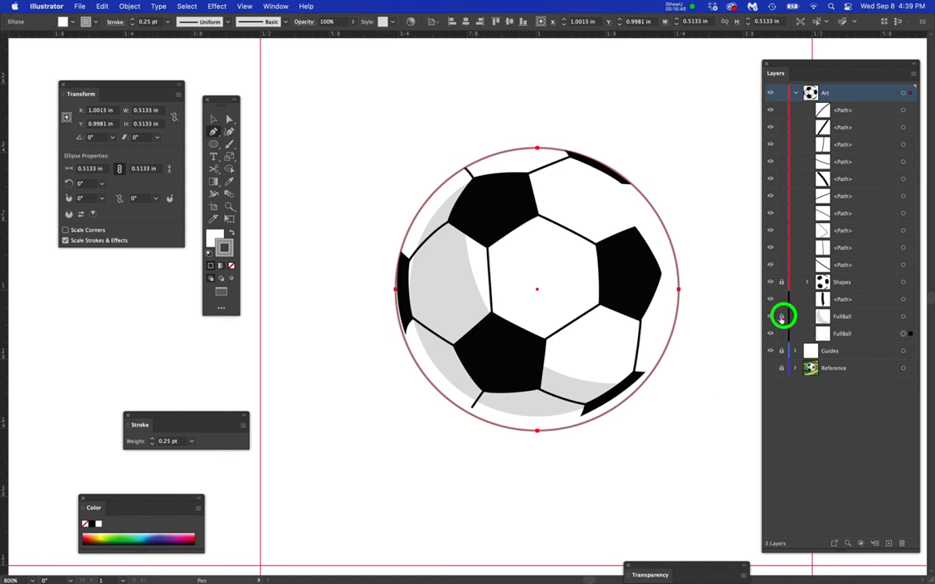
pyautogui.click(687, 385)
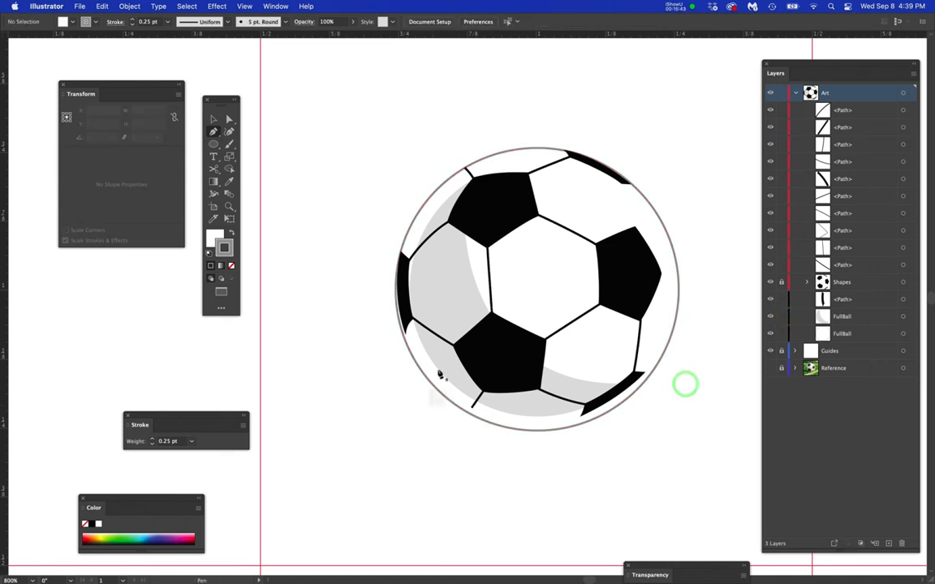
pyautogui.scroll(-1, 514, 390)
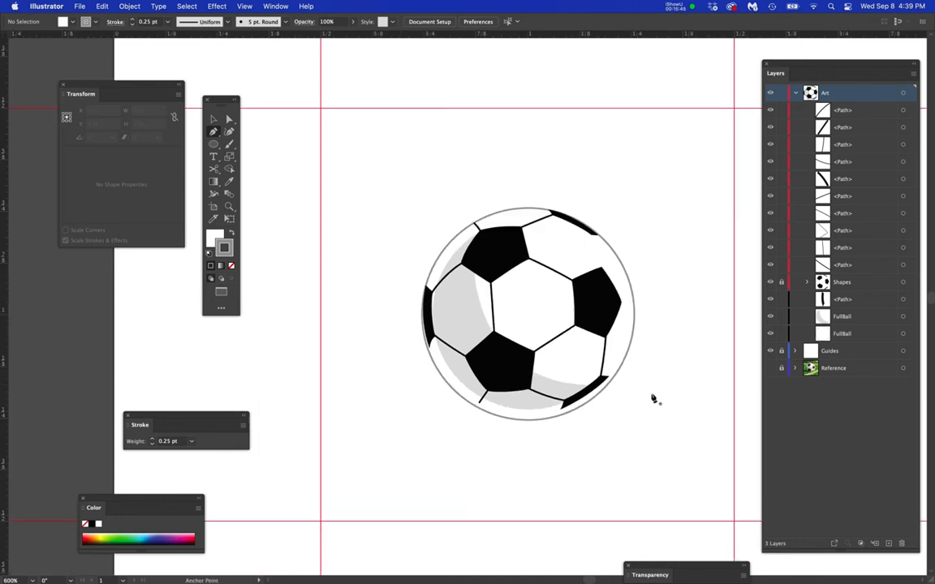
# Group all ten loose seam-line paths above the Shapes group on the Art layer.
pyautogui.click(903, 110)
pyautogui.keyDown('shift'); pyautogui.click(903, 128); pyautogui.keyUp('shift')
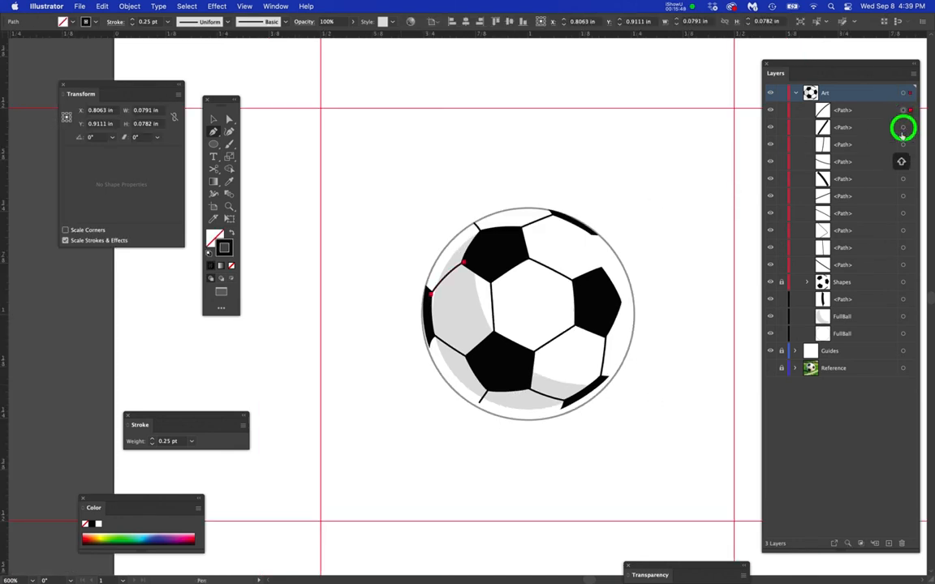
pyautogui.keyDown('shift'); pyautogui.click(903, 145); pyautogui.keyUp('shift')
pyautogui.keyDown('shift'); pyautogui.click(903, 162); pyautogui.keyUp('shift')
pyautogui.keyDown('shift'); pyautogui.click(903, 179); pyautogui.keyUp('shift')
pyautogui.keyDown('shift'); pyautogui.click(903, 196); pyautogui.keyUp('shift')
pyautogui.keyDown('shift'); pyautogui.click(903, 213); pyautogui.keyUp('shift')
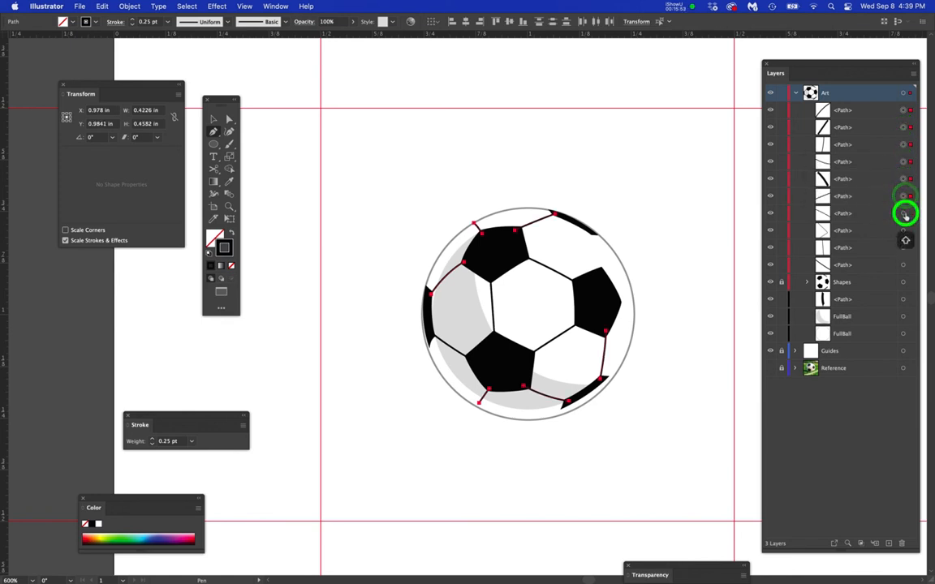
pyautogui.keyDown('shift'); pyautogui.click(903, 230); pyautogui.keyUp('shift')
pyautogui.keyDown('shift'); pyautogui.click(903, 247); pyautogui.keyUp('shift')
pyautogui.keyDown('shift'); pyautogui.click(903, 264); pyautogui.keyUp('shift')
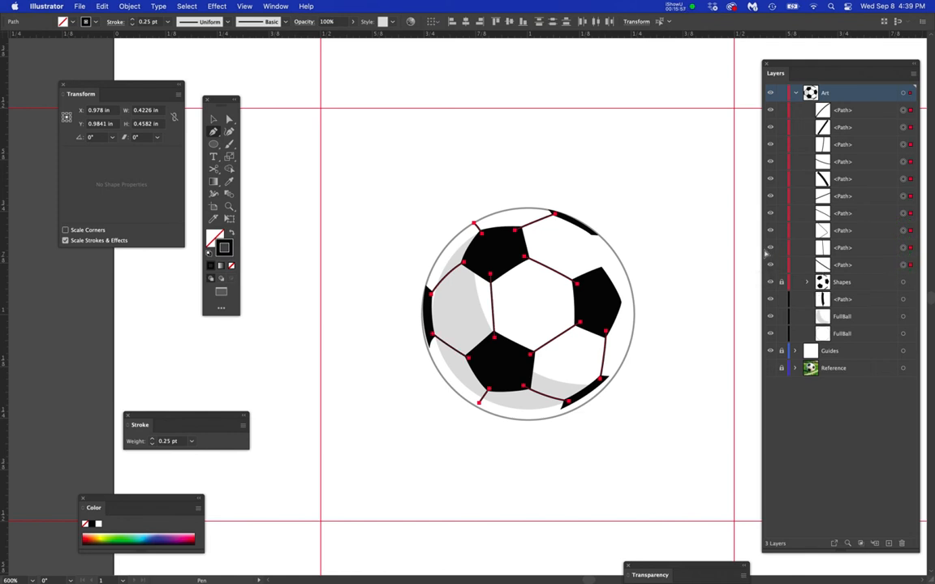
pyautogui.press('super+g')
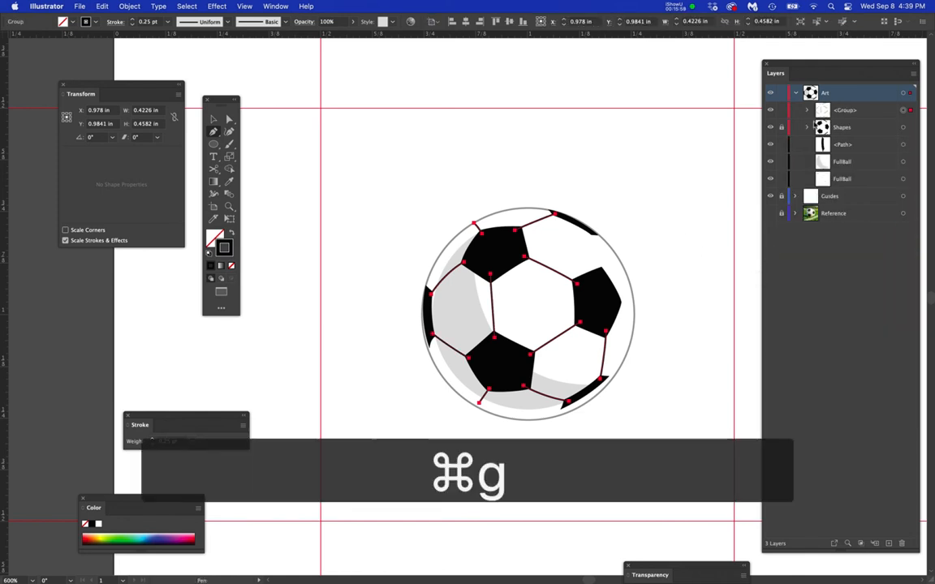
# Rename the seam group as Lines and lock it.
pyautogui.doubleClick(840, 110)
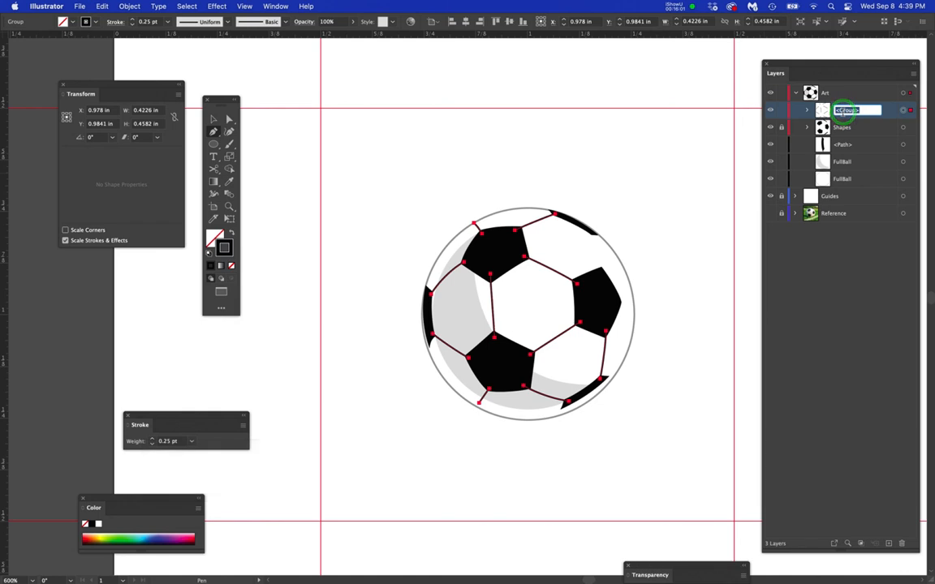
pyautogui.write('Lines')
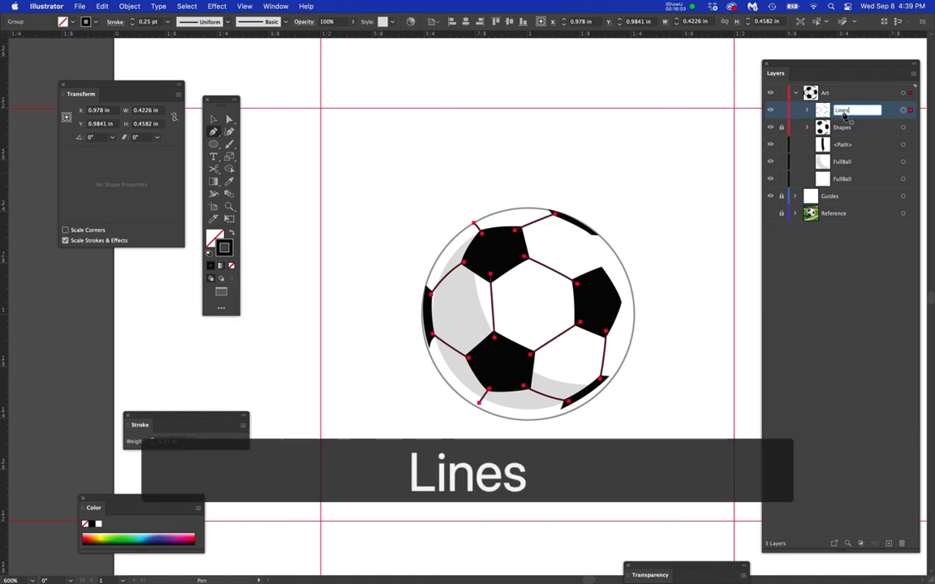
pyautogui.press('Return')
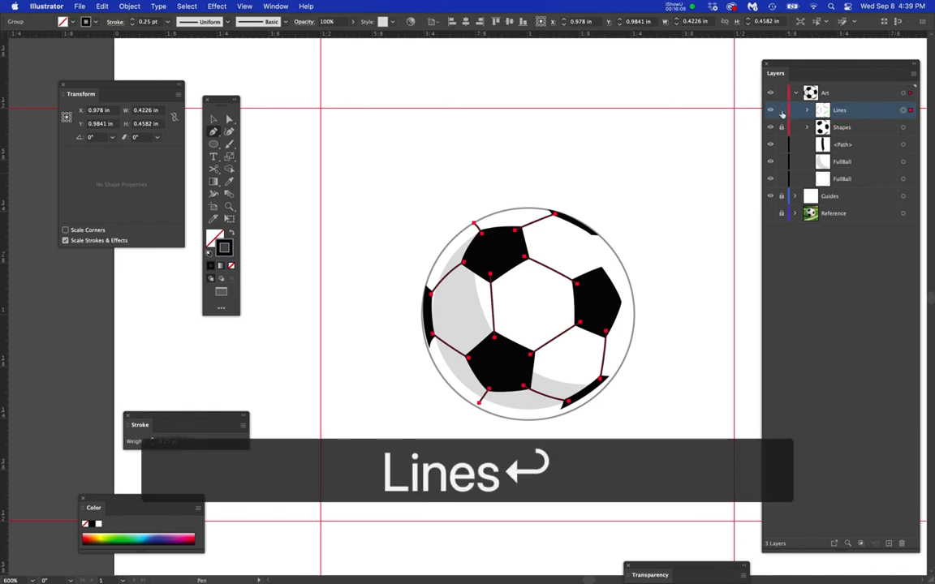
pyautogui.click(782, 110)
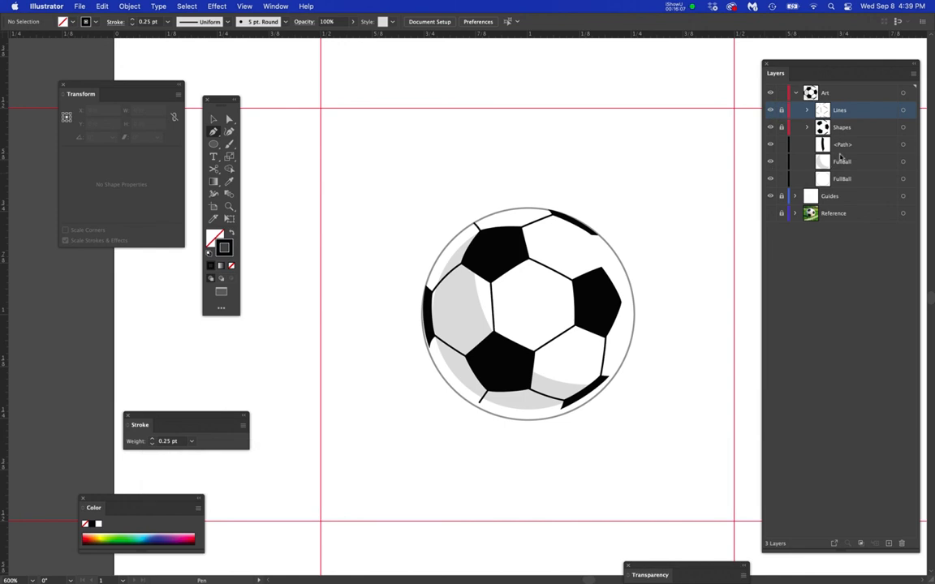
# Unlock the Shapes group and move the loose black left-edge panel path into it.
pyautogui.click(770, 145)
pyautogui.click(770, 145)
pyautogui.click(844, 145)
pyautogui.click(782, 127)
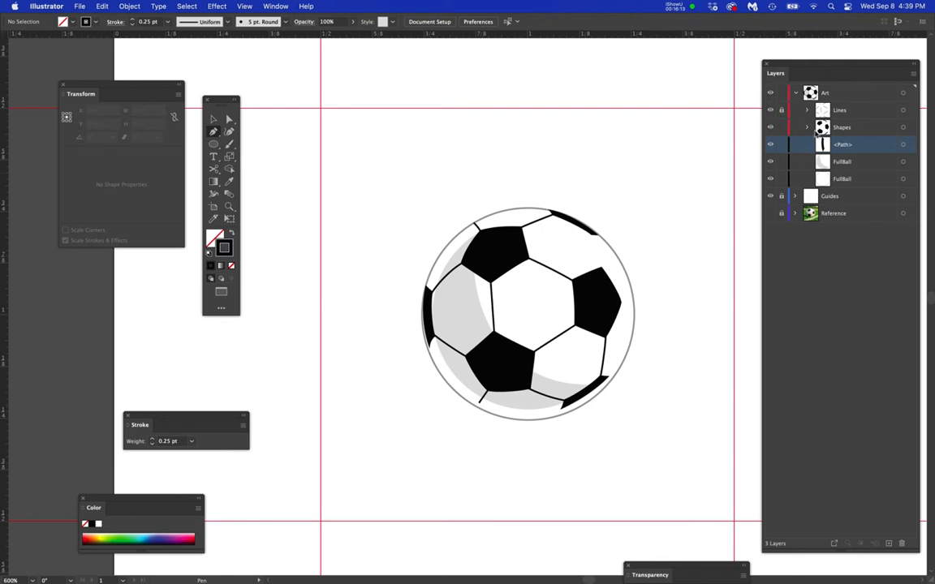
pyautogui.moveTo(866, 144); pyautogui.dragTo(855, 127)
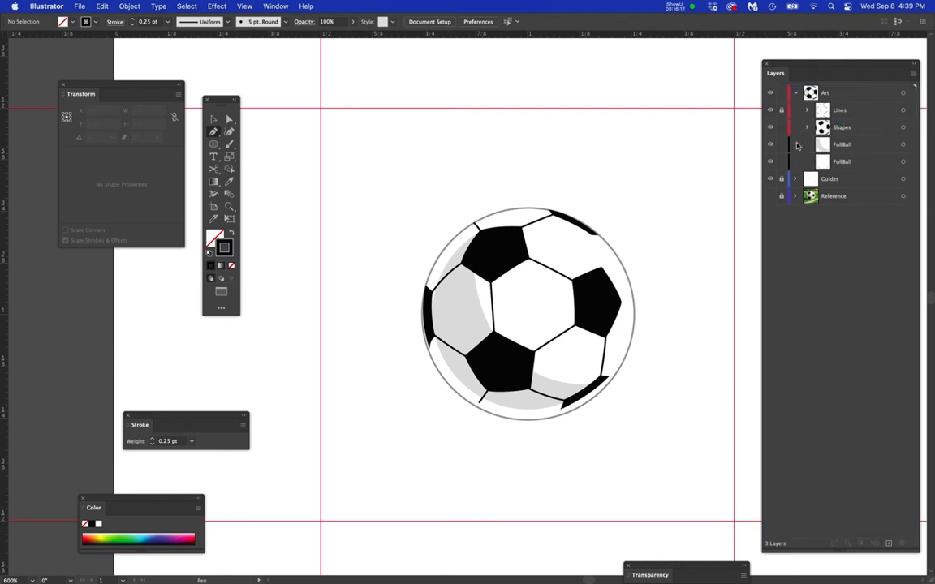
# Save the document and lock the Shapes group and both FullBall objects.
pyautogui.press('super+s')
pyautogui.click(781, 128)
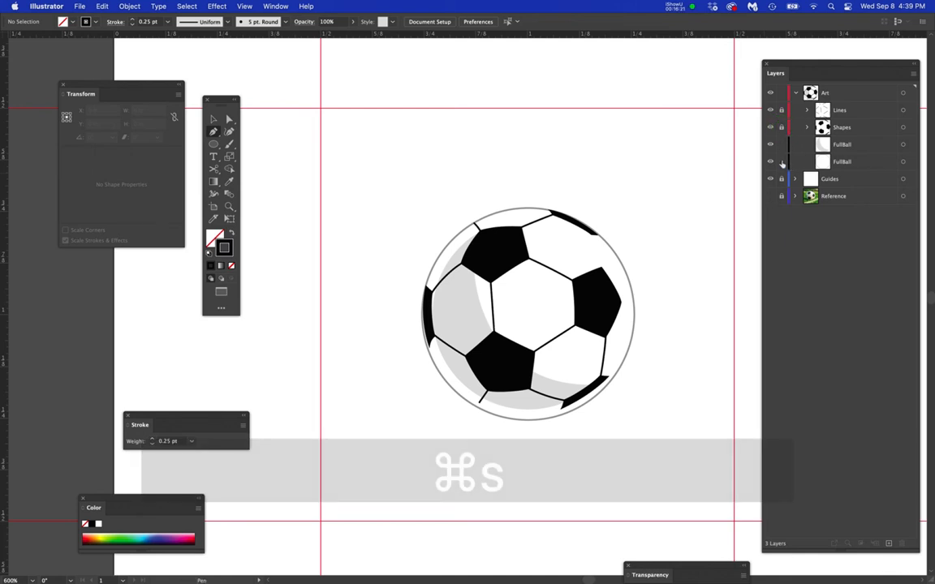
pyautogui.click(782, 145)
pyautogui.click(780, 161)
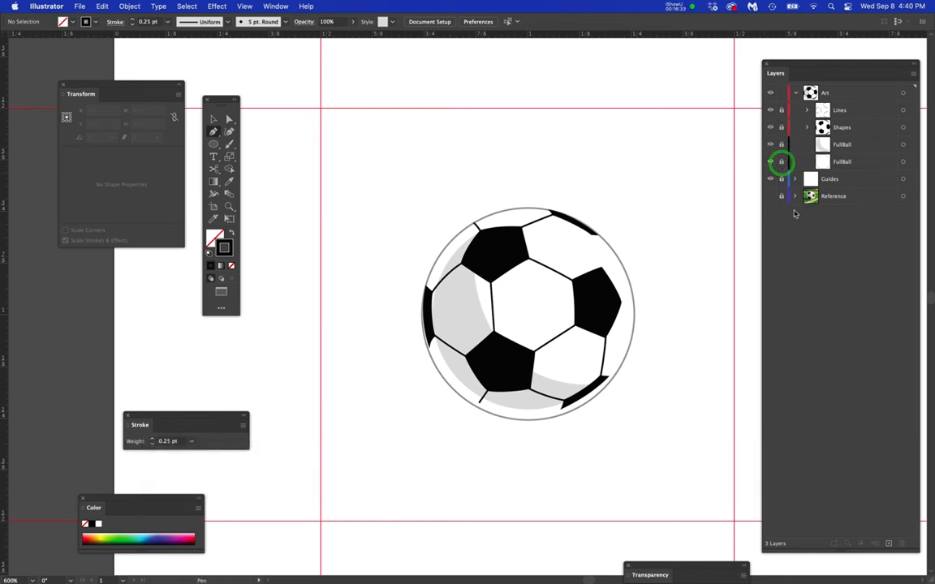
# Draw a rectangle about 0.72 × 0.40 in across the ball's lower half, filled with green 75B568 and no stroke.
pyautogui.press('m')
pyautogui.moveTo(382, 294); pyautogui.dragTo(679, 461)
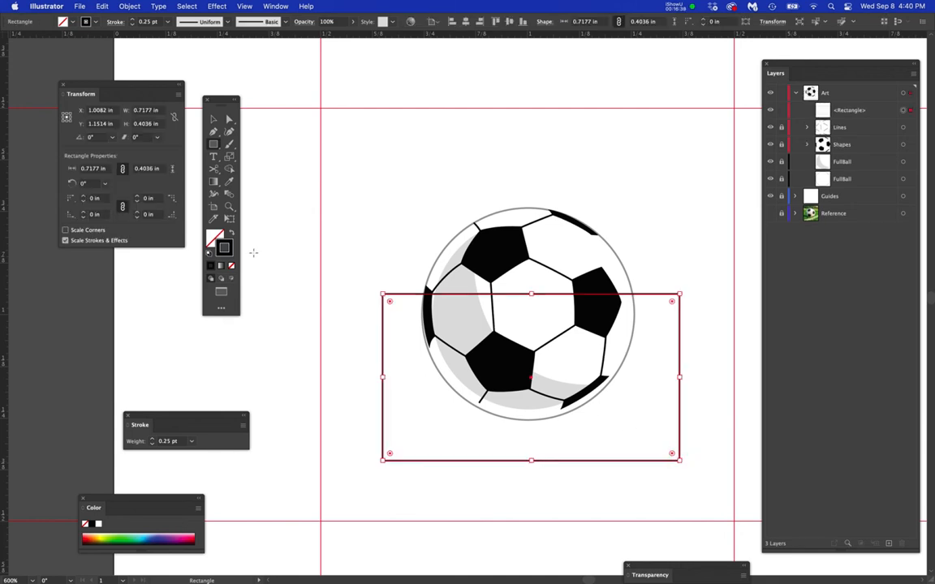
pyautogui.click(231, 255)
pyautogui.click(230, 265)
pyautogui.click(213, 234)
pyautogui.doubleClick(214, 234)
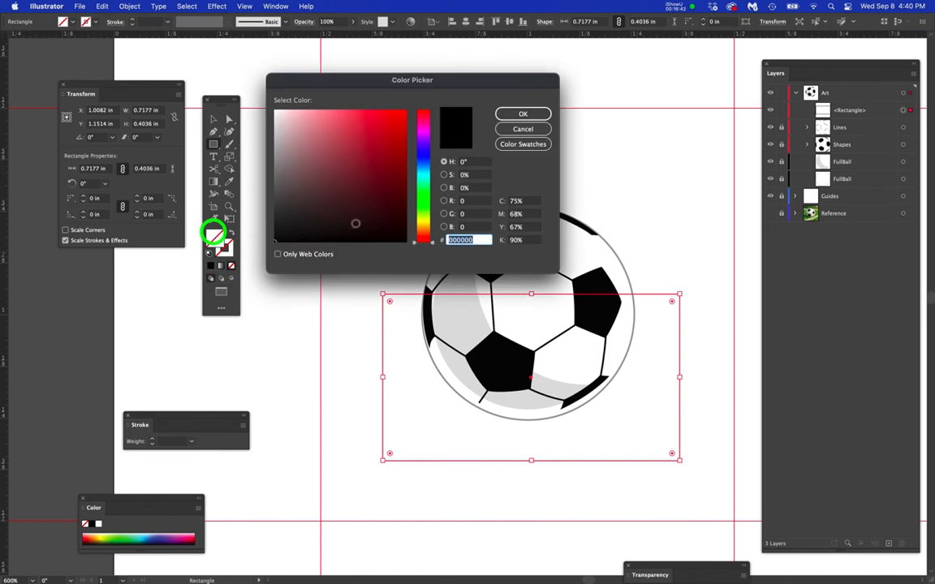
pyautogui.click(422, 202)
pyautogui.moveTo(345, 188)
pyautogui.mouseDown()
pyautogui.moveTo(319, 142)
pyautogui.moveTo(328, 146)
pyautogui.mouseUp()
pyautogui.click(505, 113)
# Place the green rectangle behind both FullBall objects and nudge it slightly left to X 1.0022 in.
pyautogui.moveTo(861, 114); pyautogui.dragTo(866, 185)
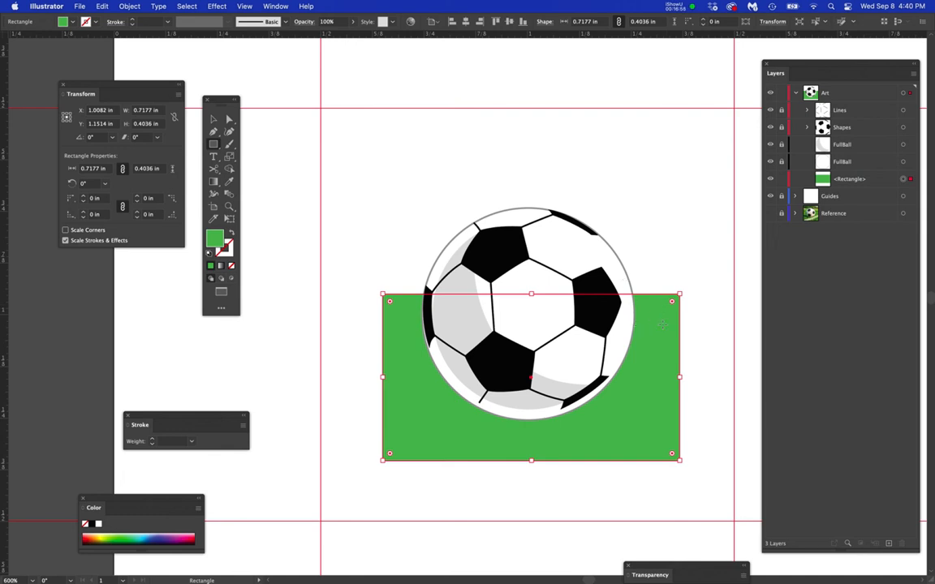
pyautogui.press('Left')
pyautogui.press('Left')
pyautogui.press('Left')
pyautogui.press('Left')
pyautogui.press('Left')
pyautogui.press('Left')
pyautogui.press('Left')
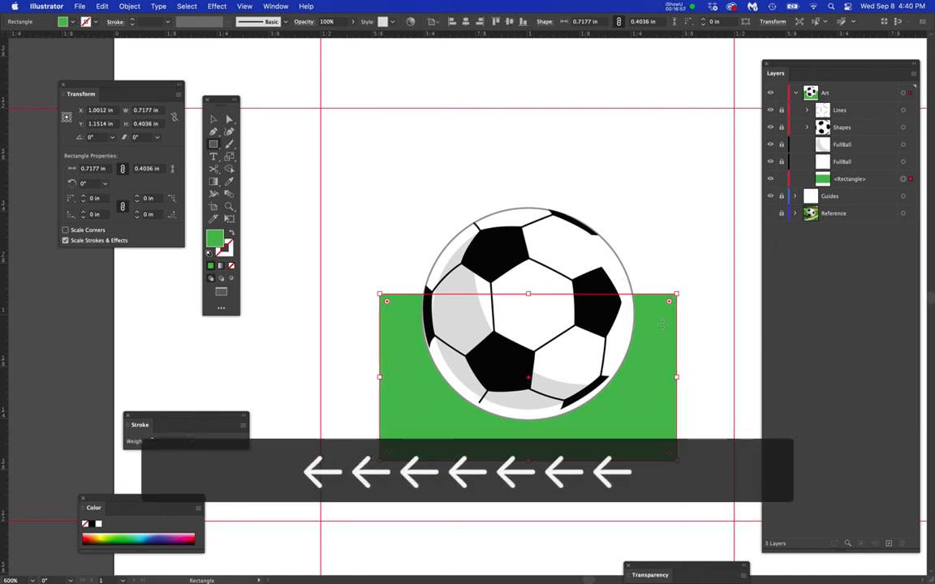
pyautogui.press('Right')
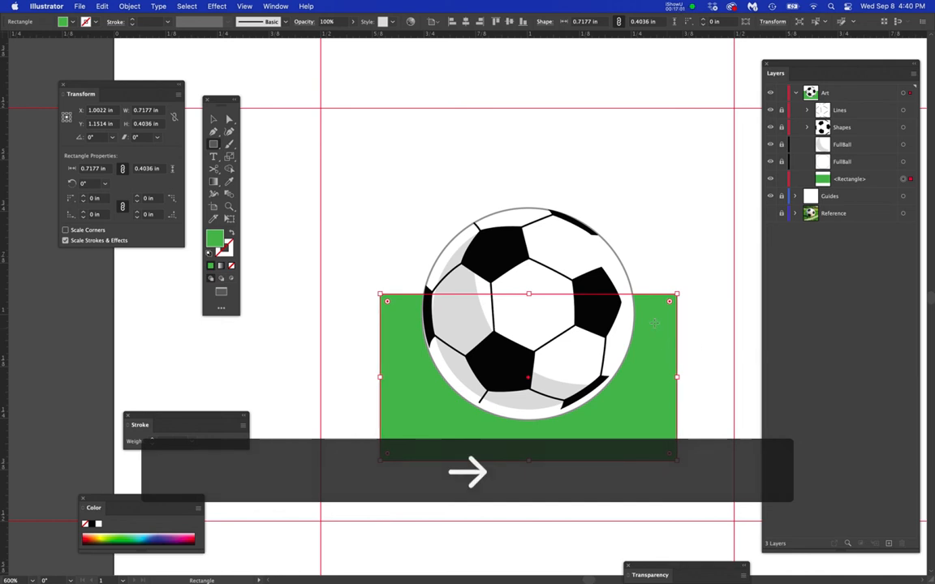
# Draw a rectangle about 0.58 × 0.36 in over the ball's upper half and fill it with sky blue.
pyautogui.moveTo(647, 322); pyautogui.dragTo(408, 174)
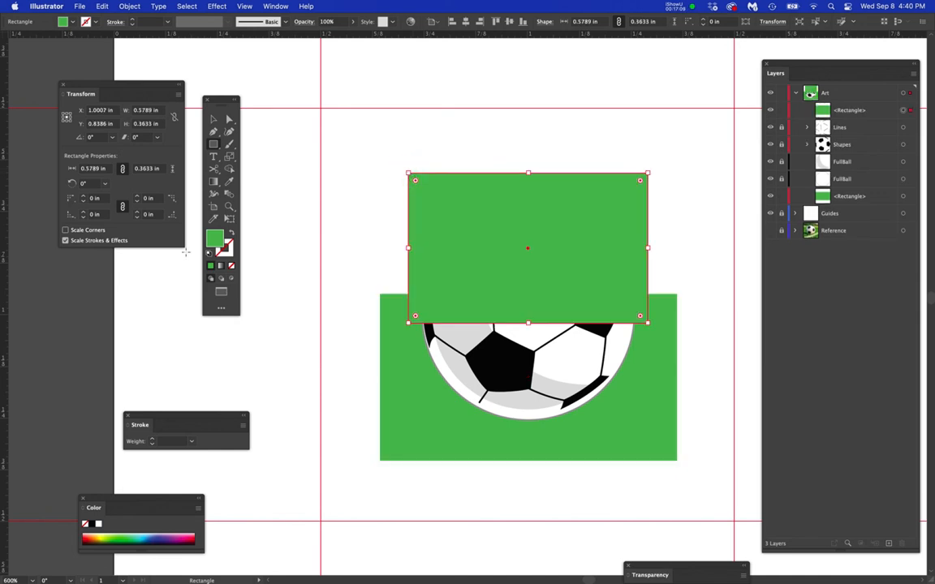
pyautogui.doubleClick(216, 238)
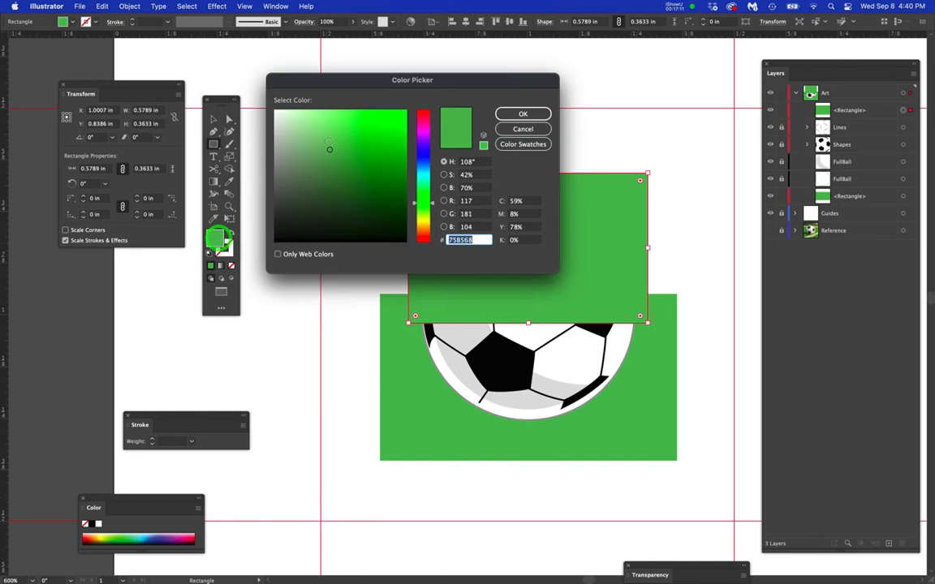
pyautogui.click(424, 168)
pyautogui.moveTo(348, 119); pyautogui.dragTo(340, 121)
pyautogui.click(533, 115)
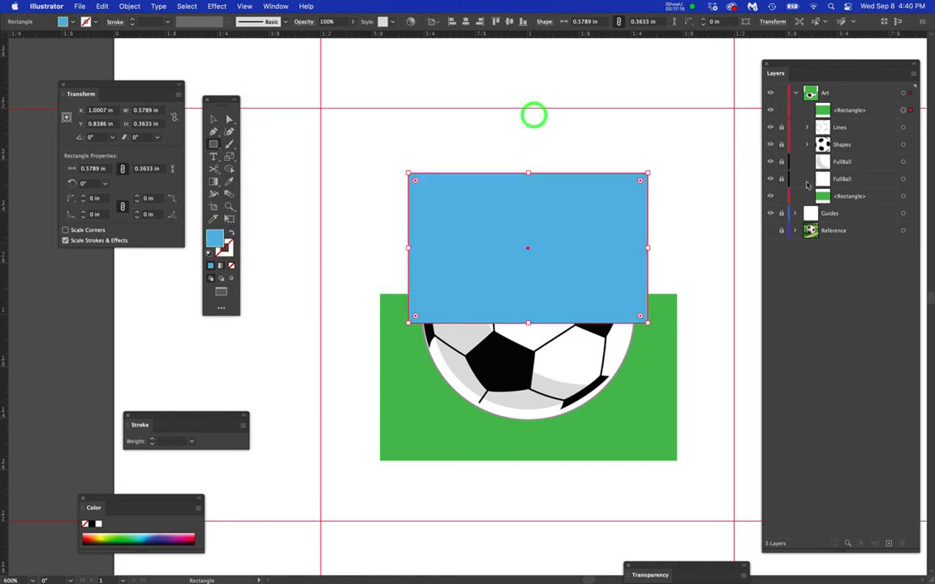
# Place the blue rectangle behind the green one, then lock both rectangles and unlock both FullBall objects.
pyautogui.moveTo(865, 114); pyautogui.dragTo(873, 202)
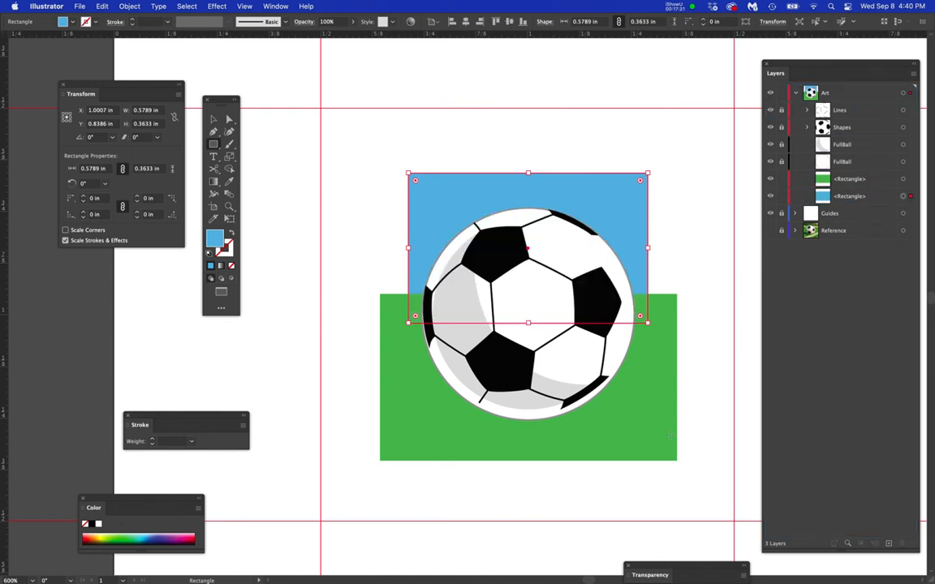
pyautogui.click(715, 391)
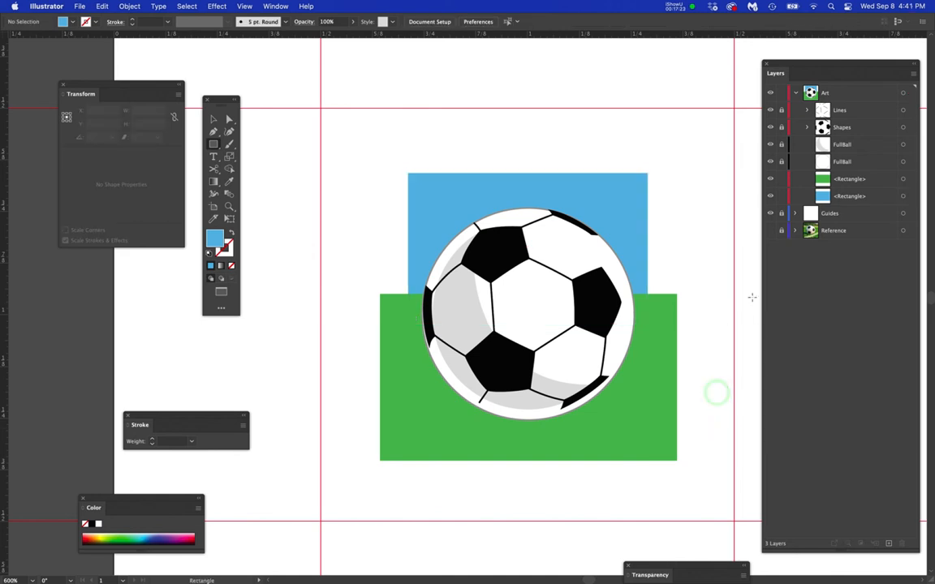
pyautogui.moveTo(778, 179); pyautogui.dragTo(778, 144)
# Select both FullBall objects and scale them down together so the ball outline is about 0.503 × 0.503 in.
pyautogui.scroll(1, 479, 356)
pyautogui.moveTo(543, 366); pyautogui.dragTo(564, 345)
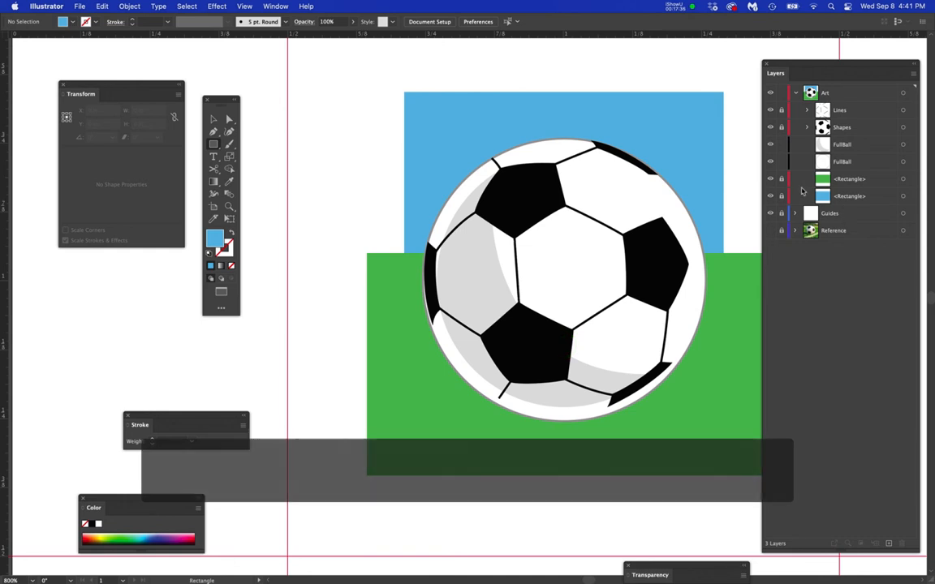
pyautogui.click(903, 145)
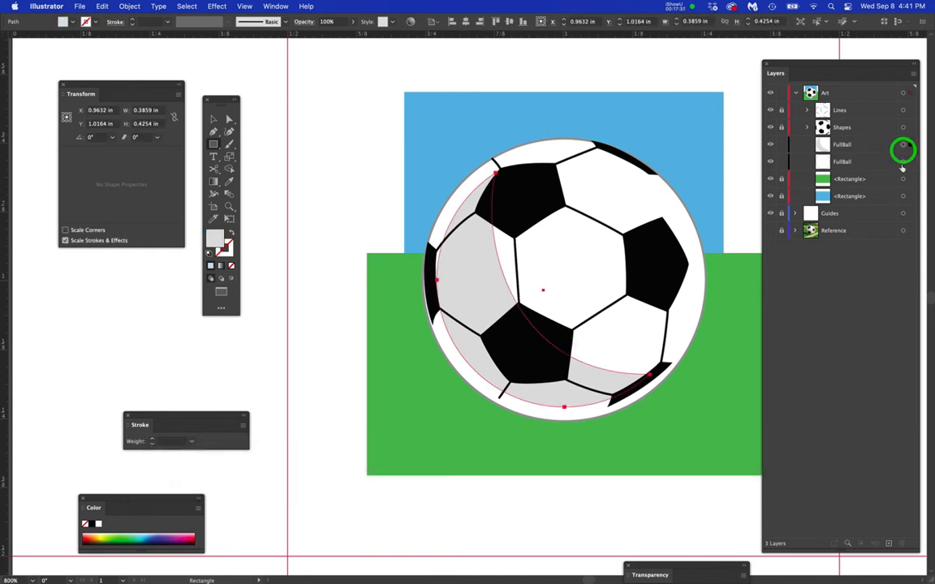
pyautogui.keyDown('shift'); pyautogui.click(903, 162); pyautogui.keyUp('shift')
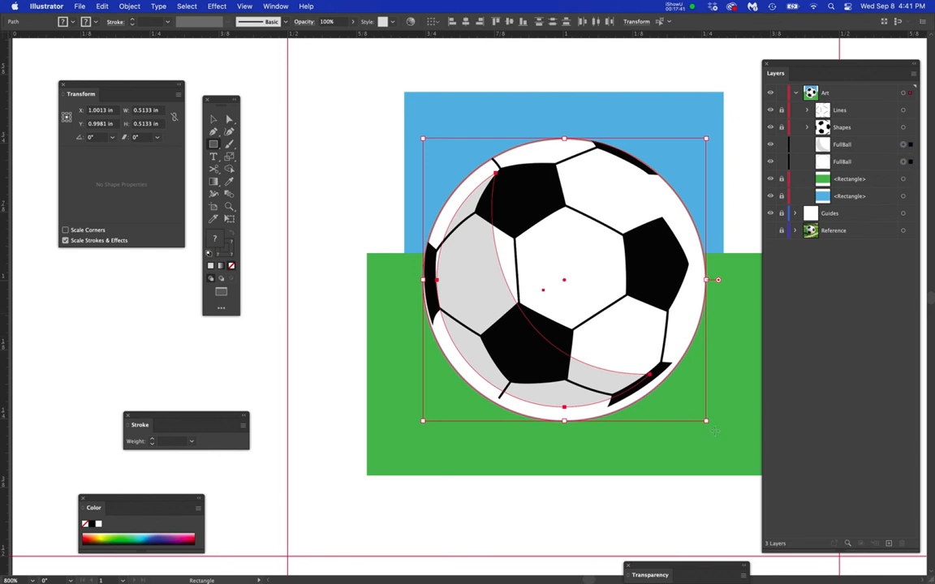
pyautogui.moveTo(705, 421); pyautogui.dragTo(712, 415)
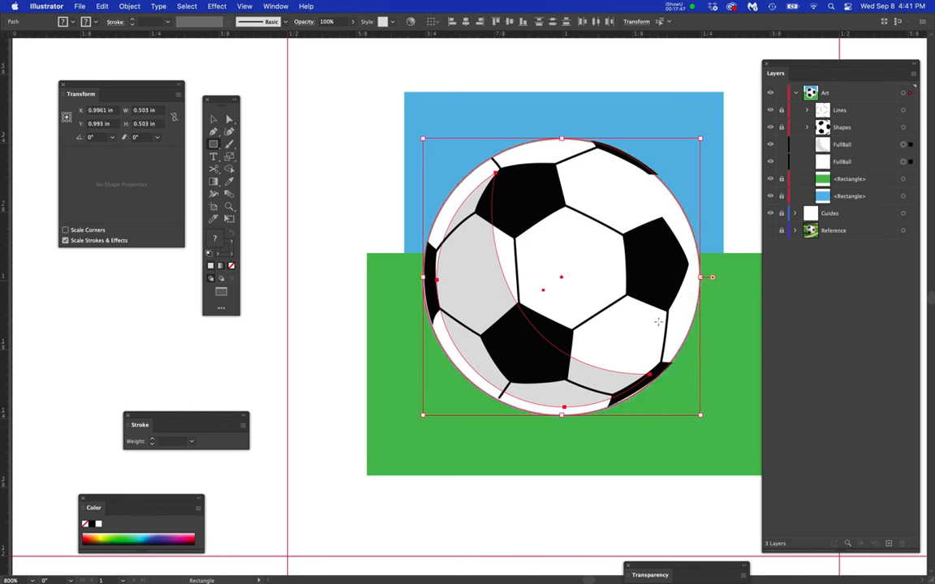
# Nudge both FullBall objects to X 1.0031 in and Y 0.994 in to center the outline around the black panels.
pyautogui.press('Right')
pyautogui.press('Right')
pyautogui.press('Right')
pyautogui.press('Right')
pyautogui.press('Right')
pyautogui.press('Right')
pyautogui.press('Right')
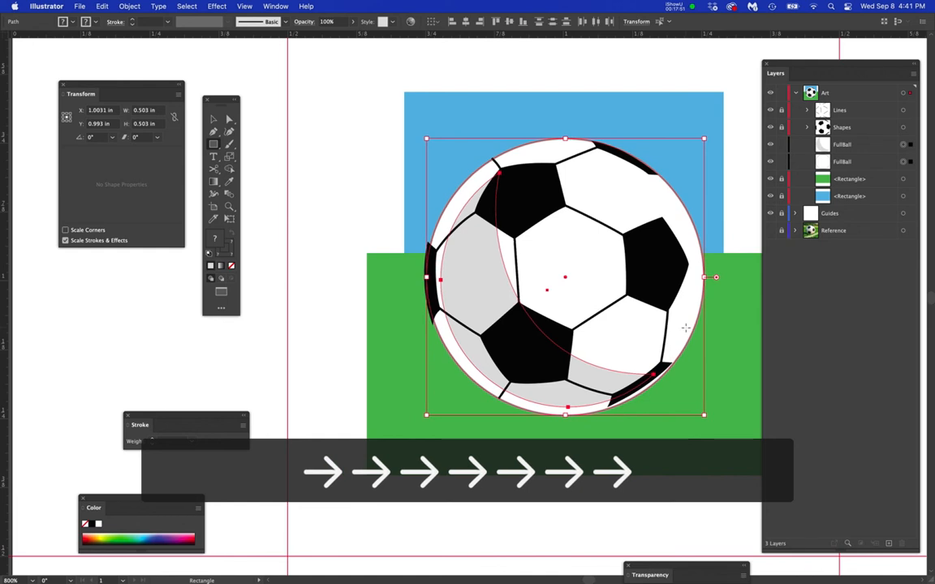
pyautogui.press('Up')
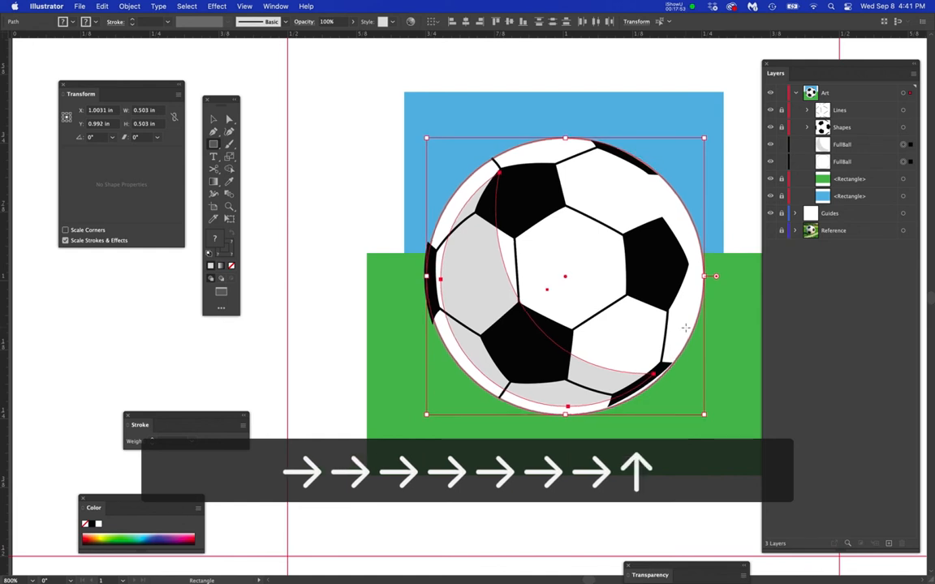
pyautogui.press('Down')
pyautogui.press('Down')
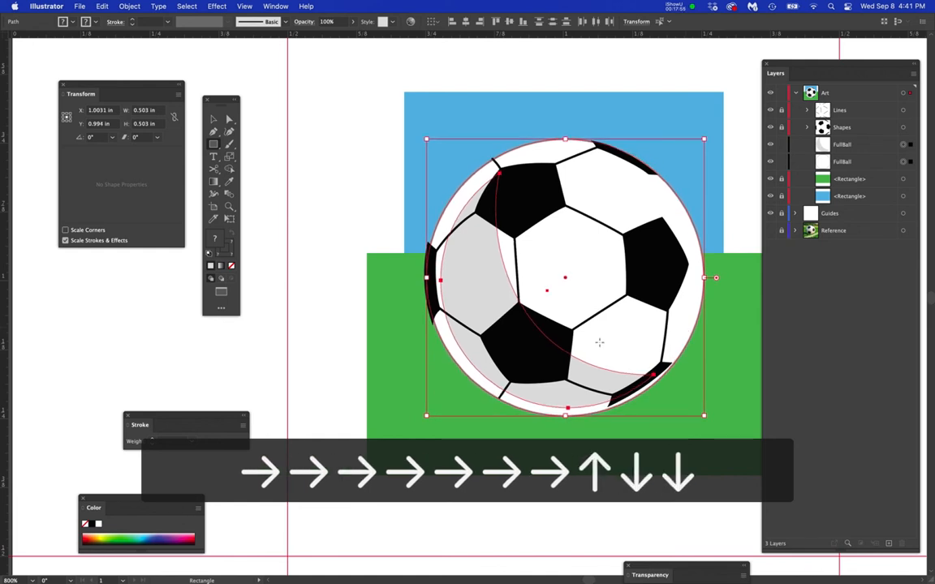
# Resize the FullBall objects from their corners to about 0.5054 × 0.5012 in, fitting the outline to the outer black panels.
pyautogui.scroll(1, 598, 341)
pyautogui.moveTo(599, 342); pyautogui.dragTo(543, 369)
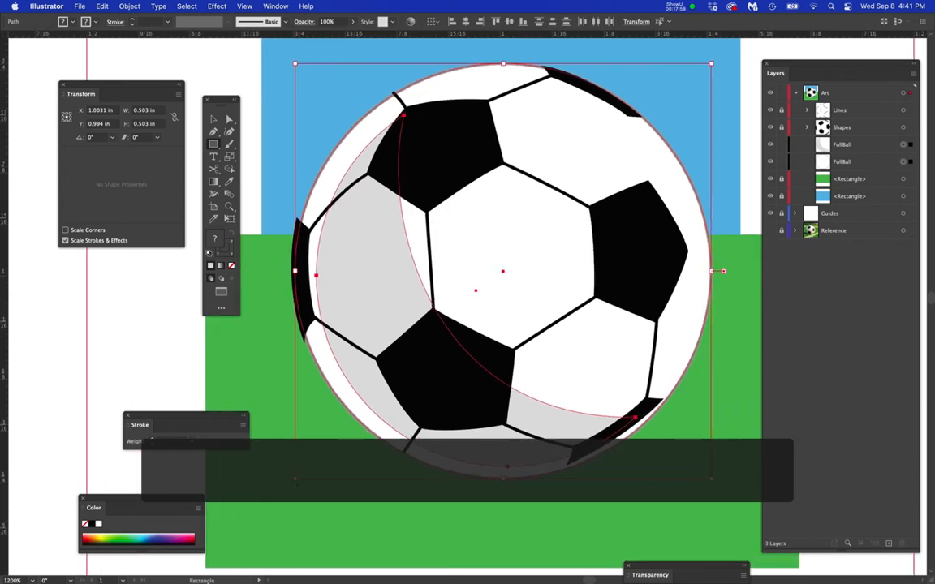
pyautogui.moveTo(295, 478); pyautogui.dragTo(292, 484)
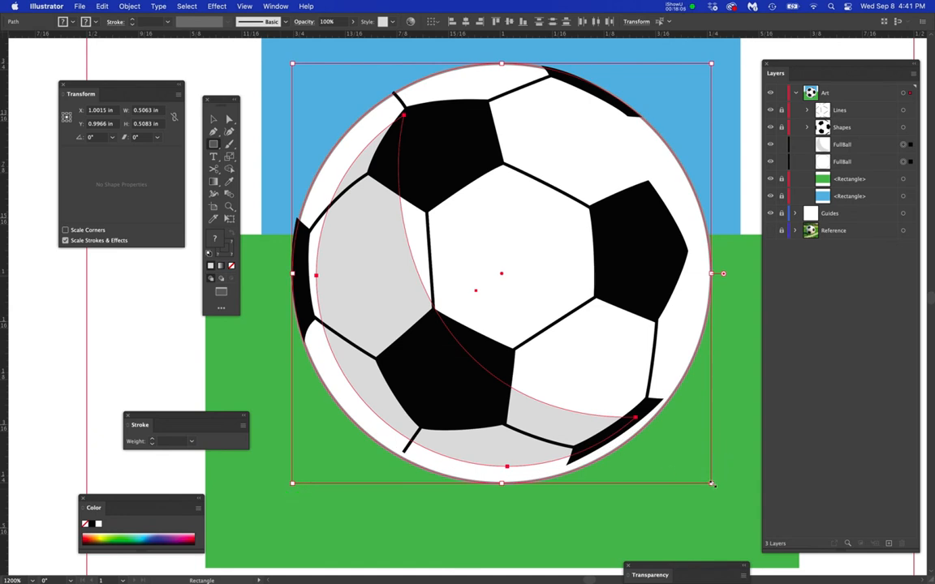
pyautogui.moveTo(711, 484); pyautogui.dragTo(708, 478)
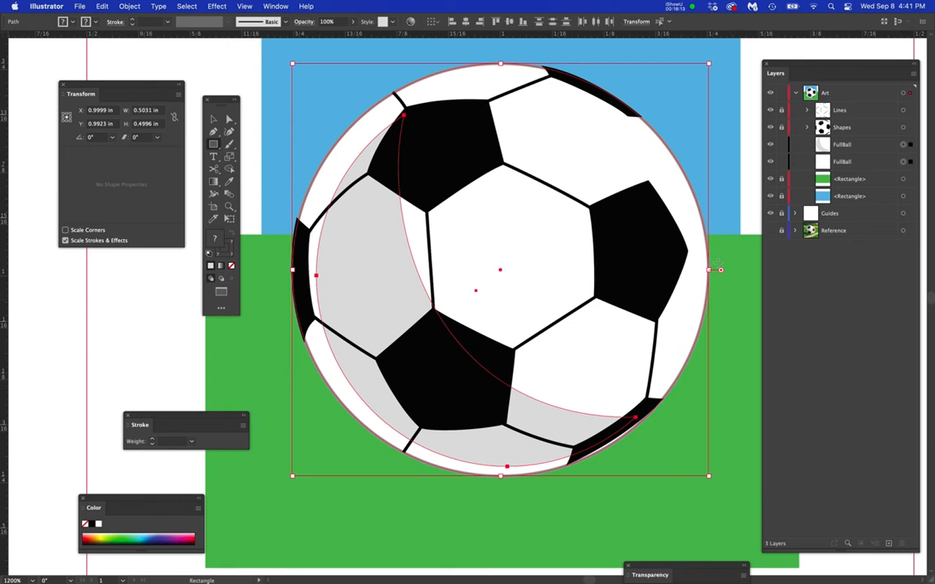
pyautogui.moveTo(708, 63); pyautogui.dragTo(710, 61)
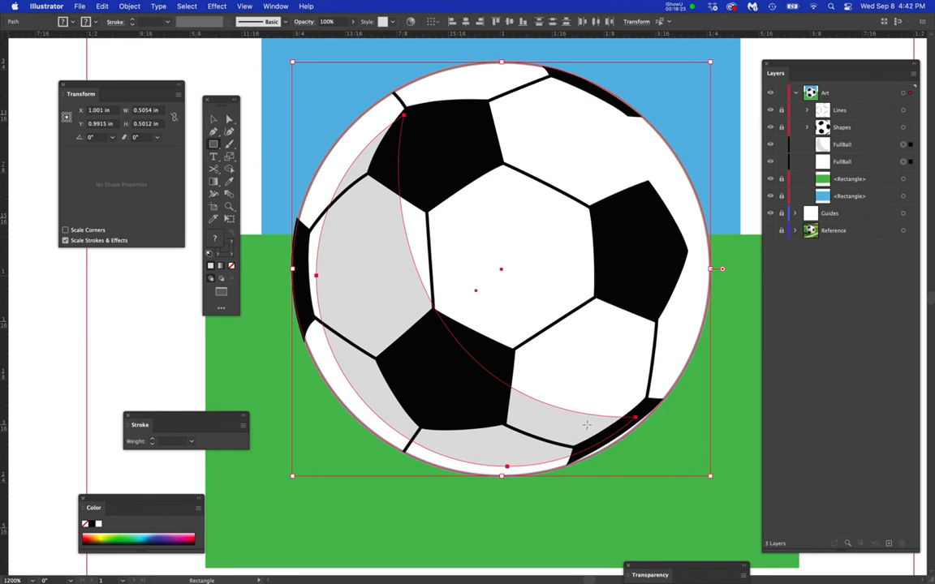
# Lock both FullBall objects and unlock the Shapes group.
pyautogui.moveTo(137, 92); pyautogui.dragTo(103, 81)
pyautogui.moveTo(222, 98); pyautogui.dragTo(180, 118)
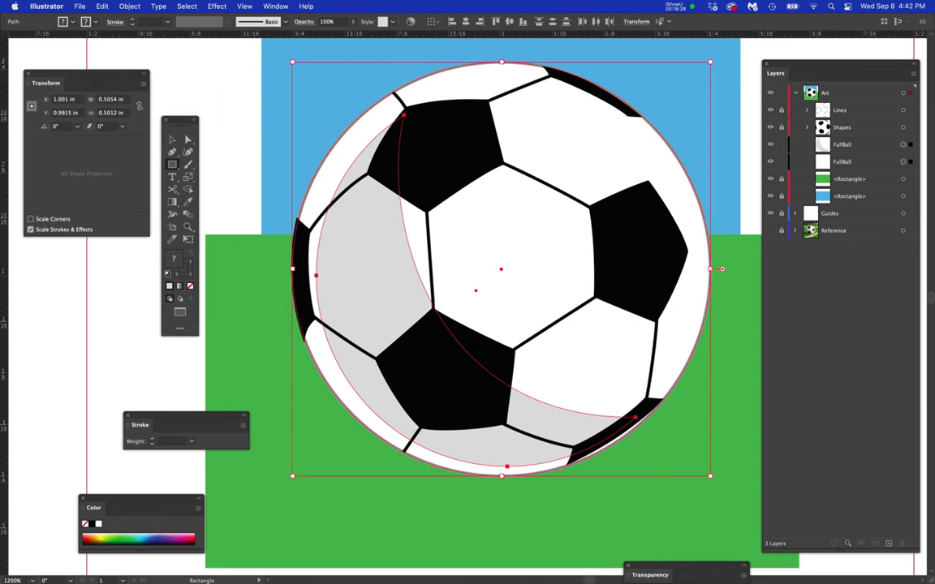
pyautogui.click(781, 145)
pyautogui.click(781, 162)
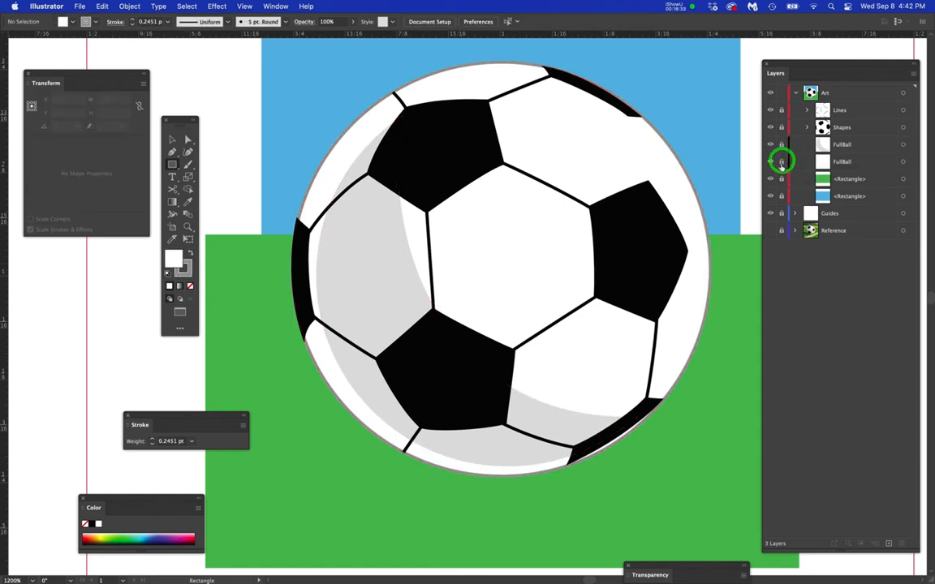
pyautogui.click(782, 128)
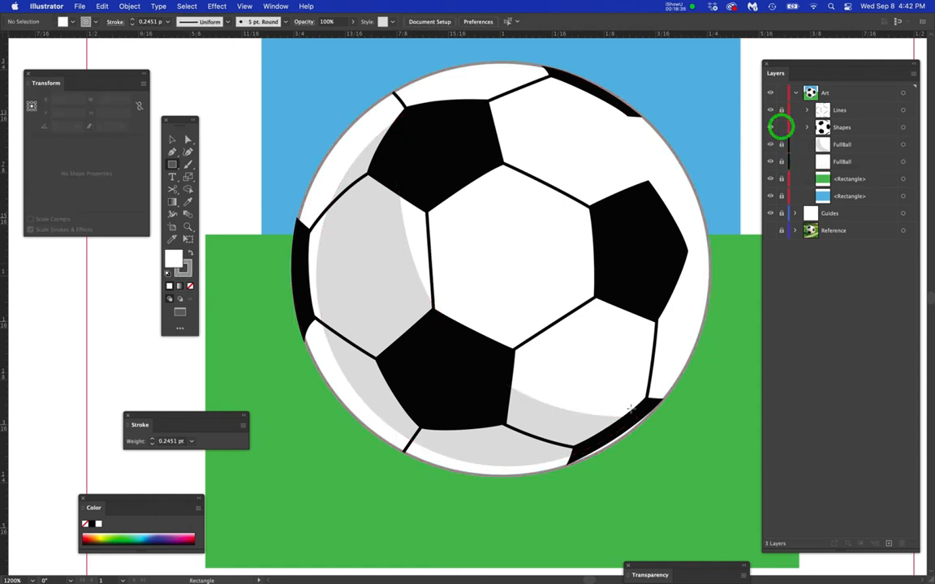
# Reshape the lower-right black edge panel by adjusting its outer anchors and curve handle so it follows the ball's grey outline.
pyautogui.press('a')
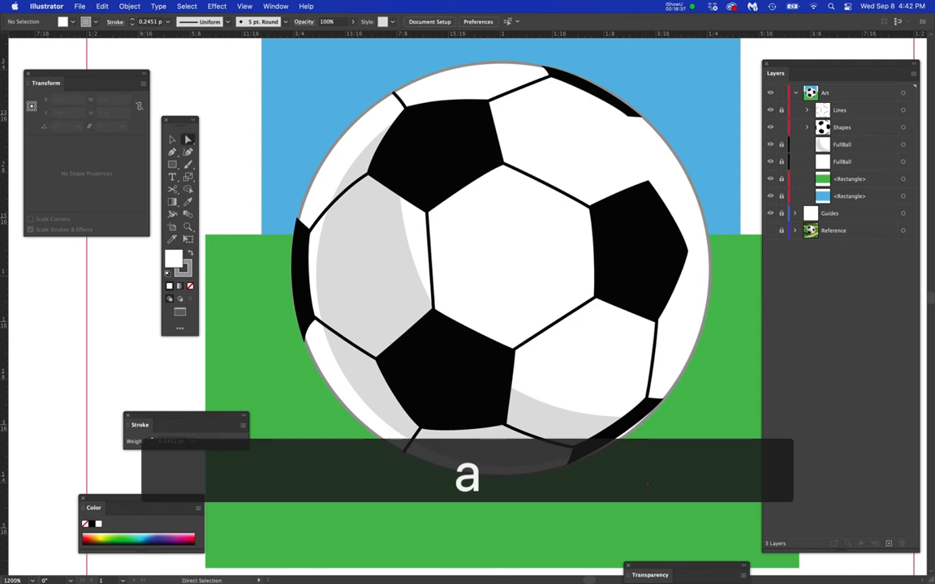
pyautogui.scroll(5, 646, 485)
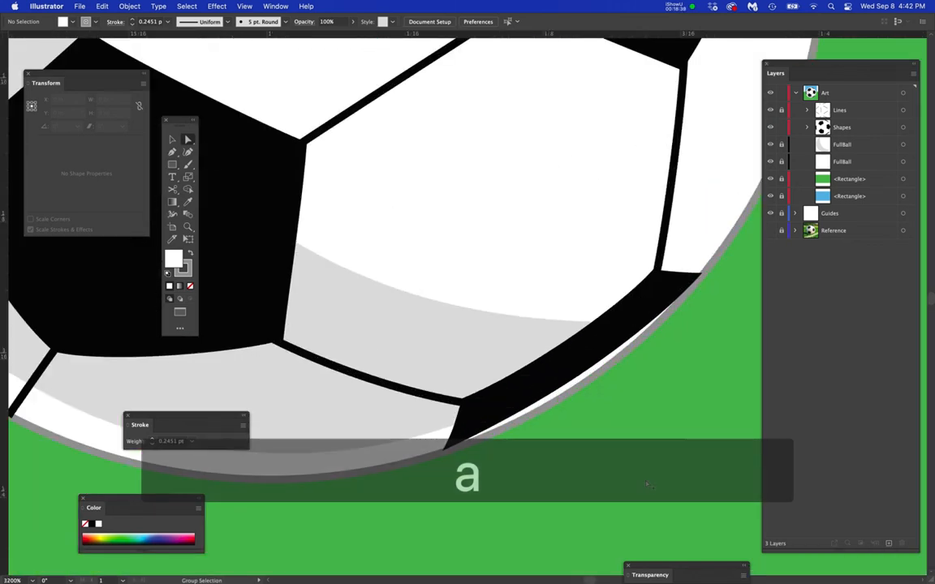
pyautogui.click(633, 314)
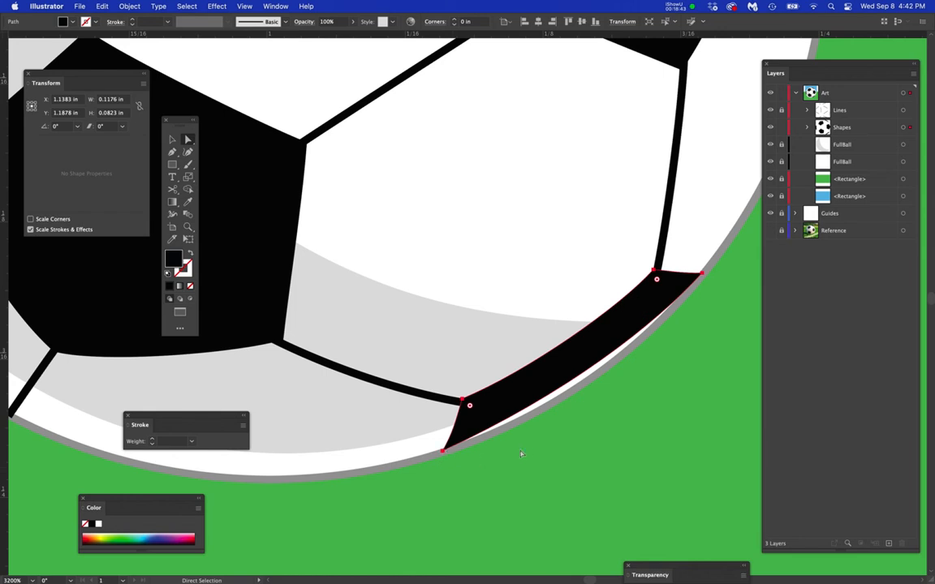
pyautogui.scroll(1, 527, 451)
pyautogui.moveTo(532, 436); pyautogui.dragTo(500, 421)
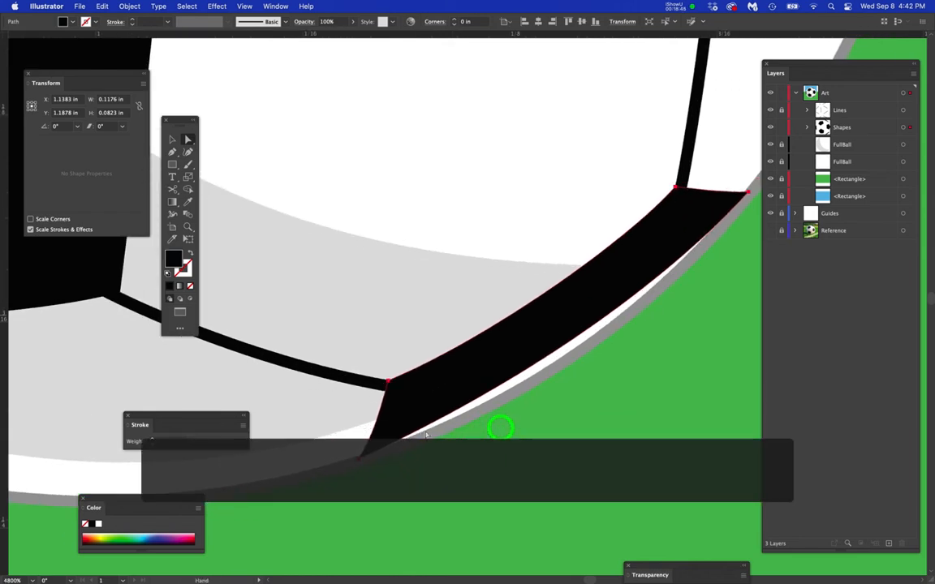
pyautogui.moveTo(360, 458); pyautogui.dragTo(360, 456)
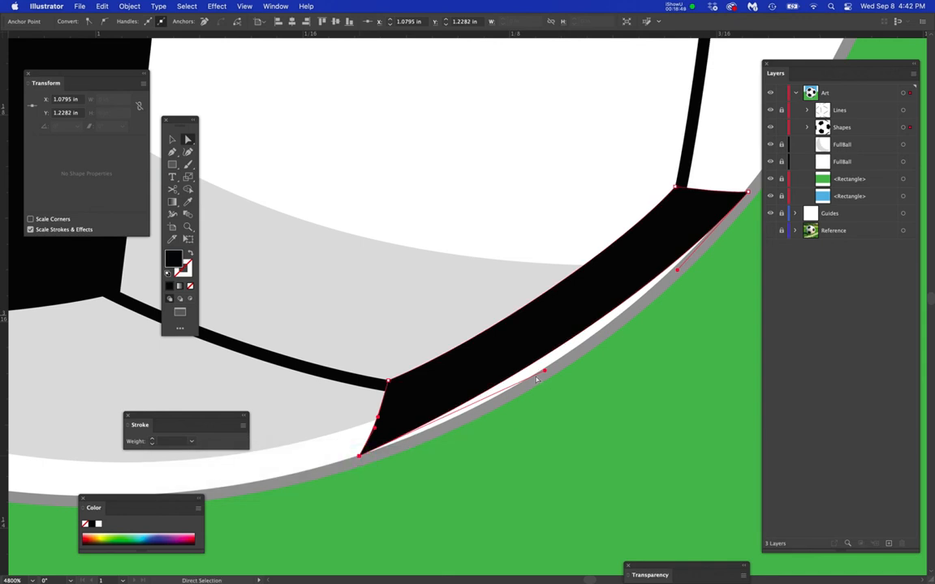
pyautogui.moveTo(545, 374); pyautogui.dragTo(587, 374)
pyautogui.click(747, 192)
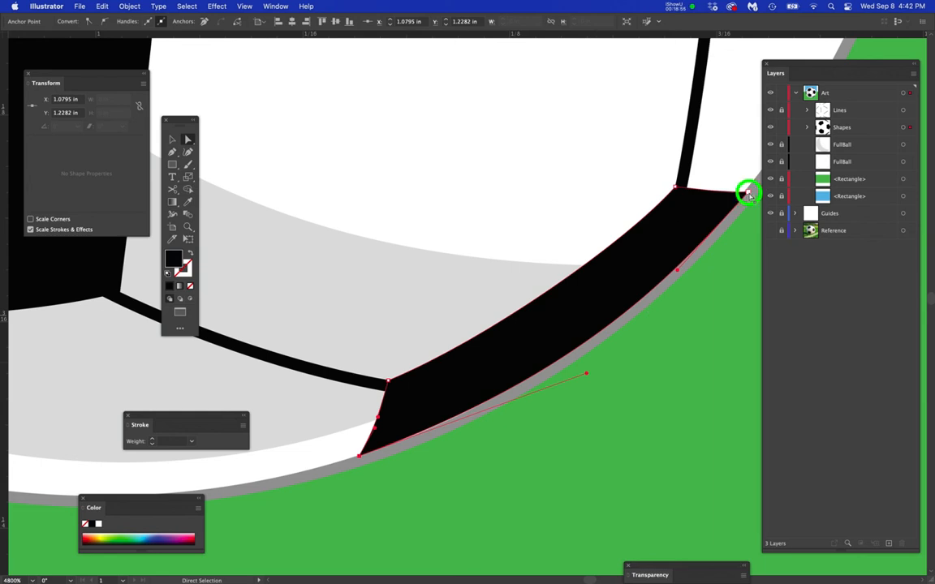
pyautogui.click(721, 279)
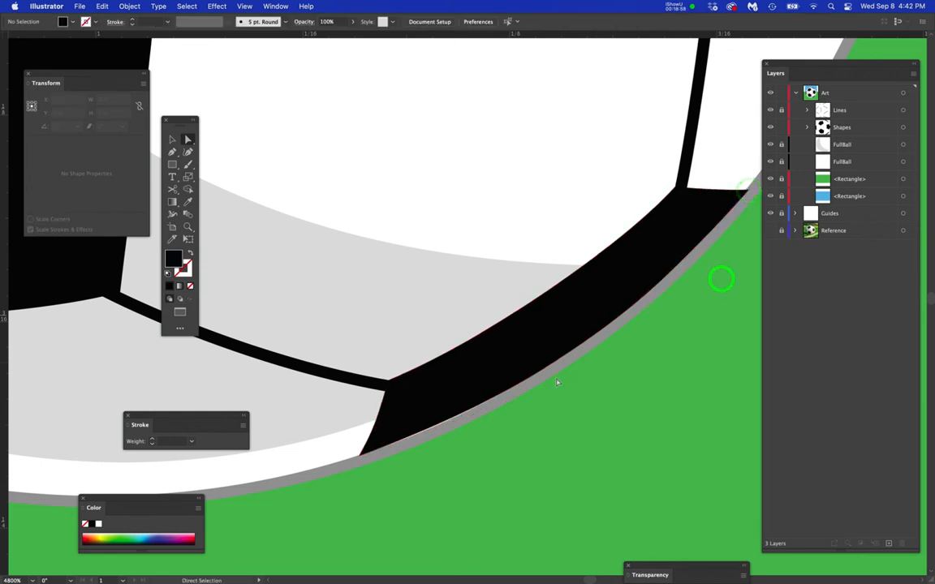
pyautogui.click(361, 455)
pyautogui.moveTo(588, 377); pyautogui.dragTo(586, 377)
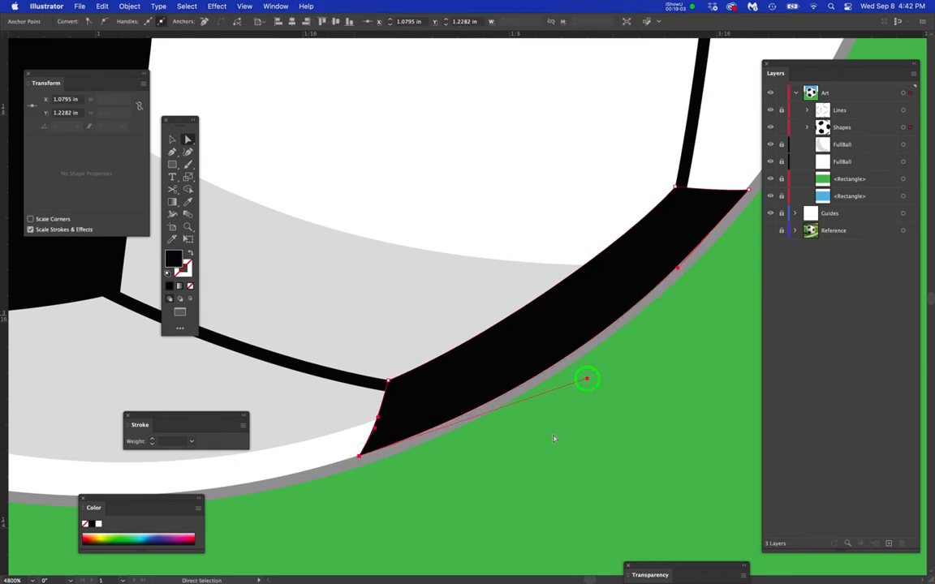
pyautogui.click(553, 436)
# Move the outer corner anchor of the upper-right black edge panel slightly inward to meet the grey outline.
pyautogui.scroll(-2, 460, 413)
pyautogui.scroll(-2, 460, 413)
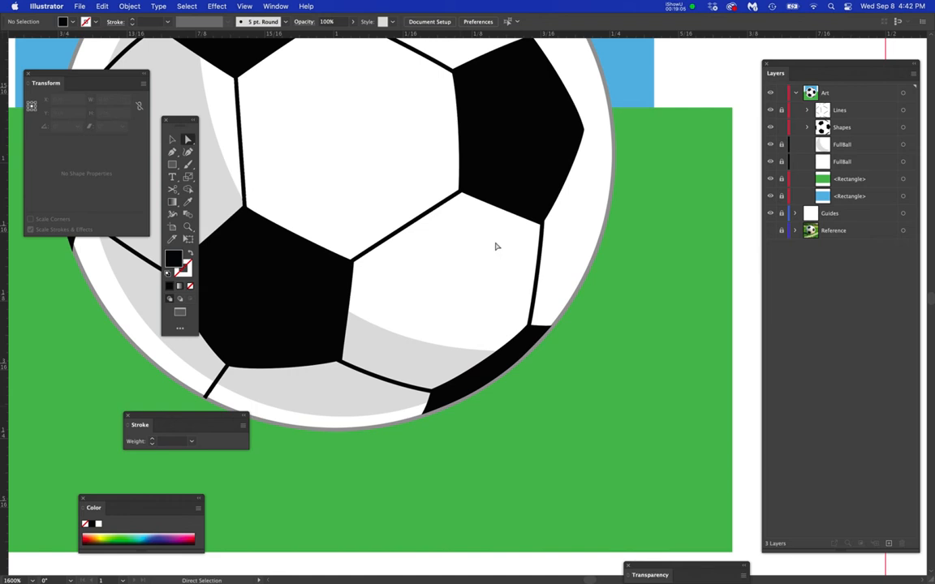
pyautogui.scroll(3, 497, 246)
pyautogui.scroll(2, 615, 185)
pyautogui.scroll(1, 521, 156)
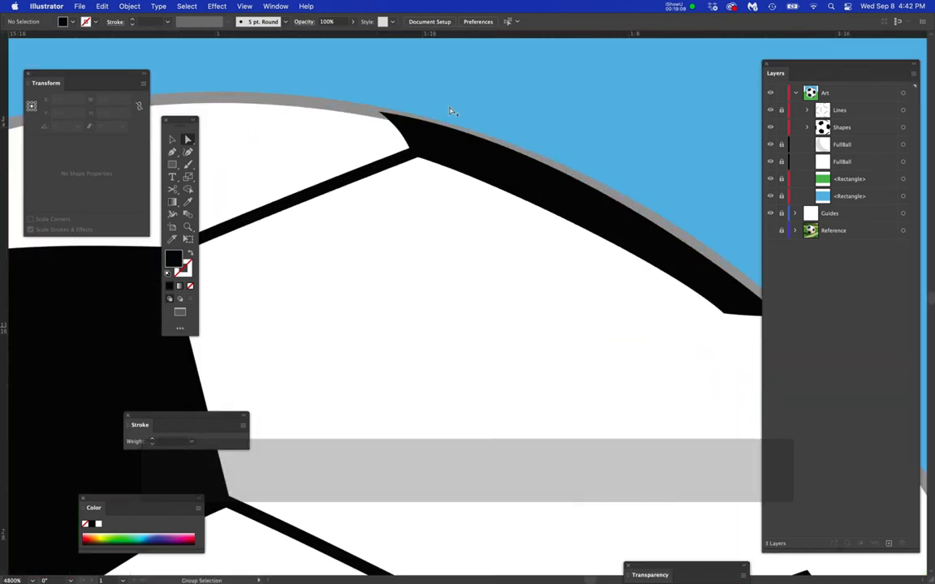
pyautogui.moveTo(381, 116); pyautogui.dragTo(379, 117)
pyautogui.click(494, 255)
# Move the outer anchors and curve of the left black edge panel inward to the inner side of the grey outline.
pyautogui.scroll(-1, 449, 280)
pyautogui.scroll(-2, 435, 286)
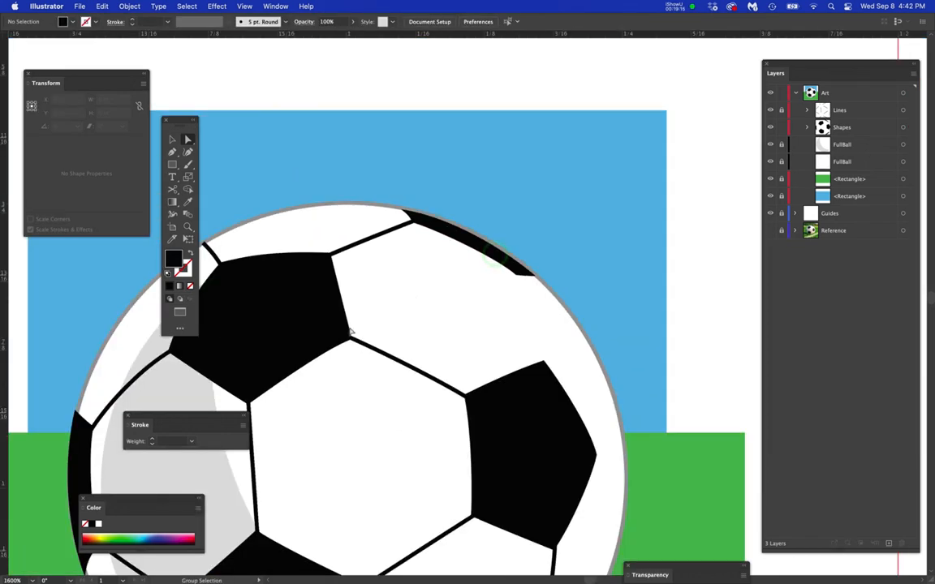
pyautogui.moveTo(302, 335); pyautogui.dragTo(625, 250)
pyautogui.moveTo(485, 325); pyautogui.dragTo(585, 247)
pyautogui.scroll(1, 501, 314)
pyautogui.moveTo(532, 309); pyautogui.dragTo(513, 329)
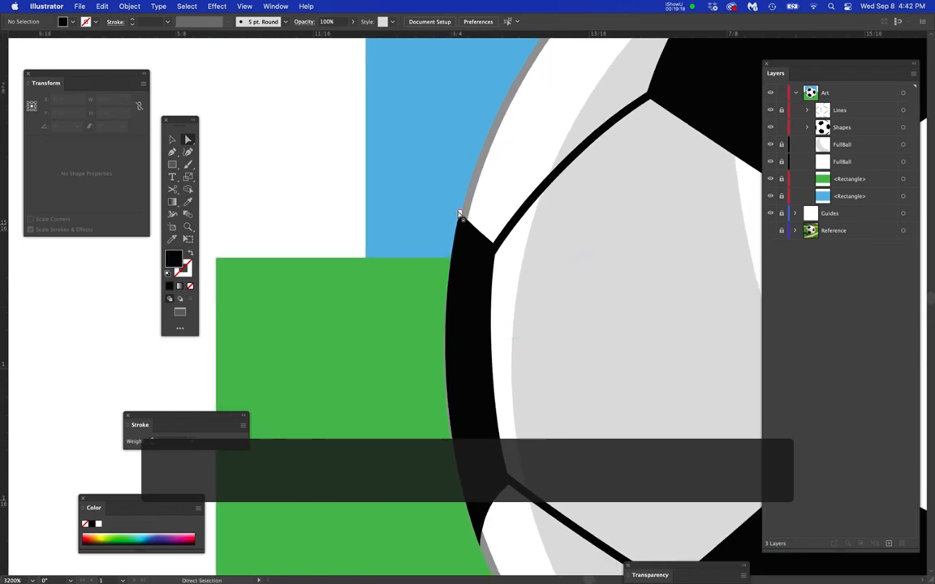
pyautogui.moveTo(460, 212); pyautogui.dragTo(467, 219)
pyautogui.moveTo(479, 548); pyautogui.dragTo(483, 533)
pyautogui.moveTo(447, 441); pyautogui.dragTo(451, 439)
pyautogui.click(406, 441)
# Fine-tune the left edge panel's upper outer anchor to X 0.7571 in and Y 0.9329 in.
pyautogui.click(477, 347)
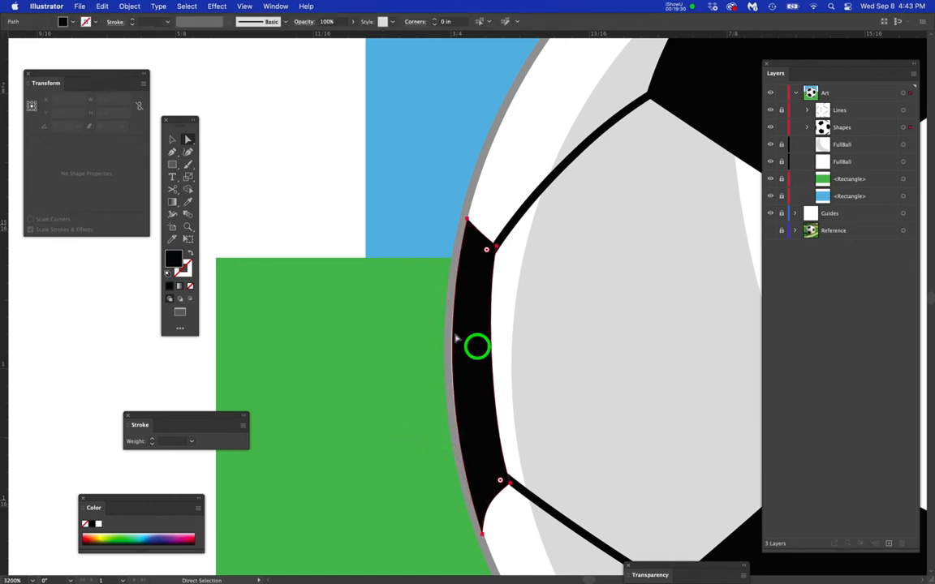
pyautogui.click(464, 227)
pyautogui.press('super+=')
pyautogui.moveTo(471, 368); pyautogui.dragTo(491, 344)
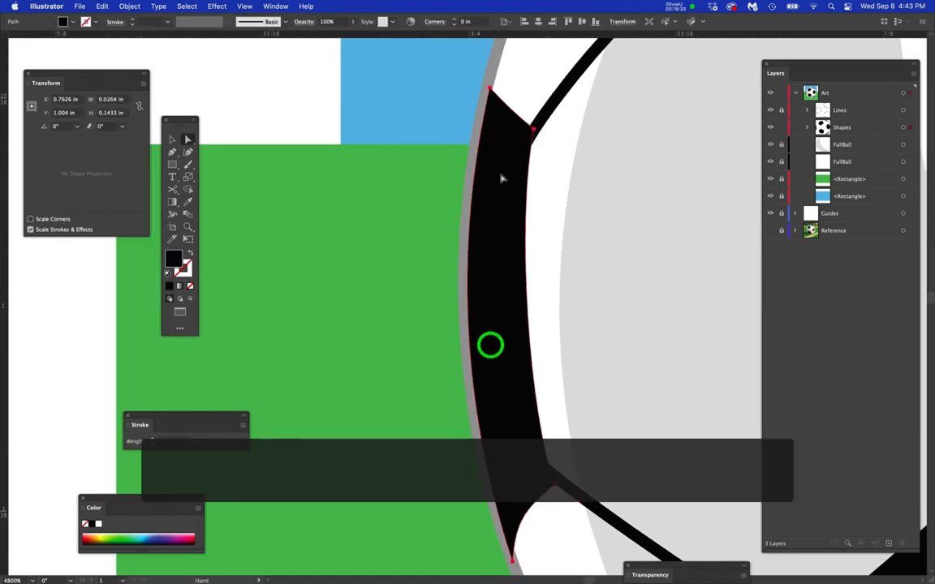
pyautogui.click(491, 90)
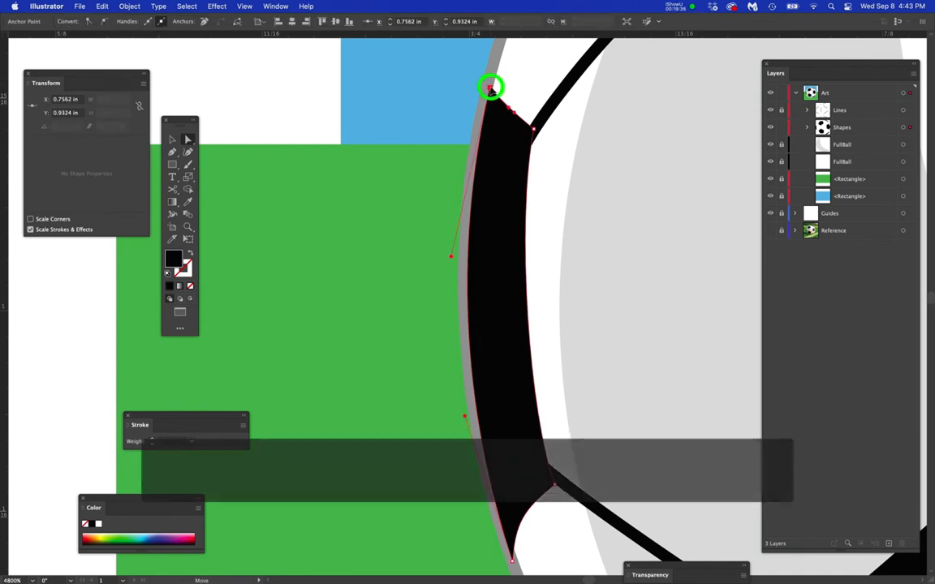
pyautogui.moveTo(493, 89); pyautogui.dragTo(492, 89)
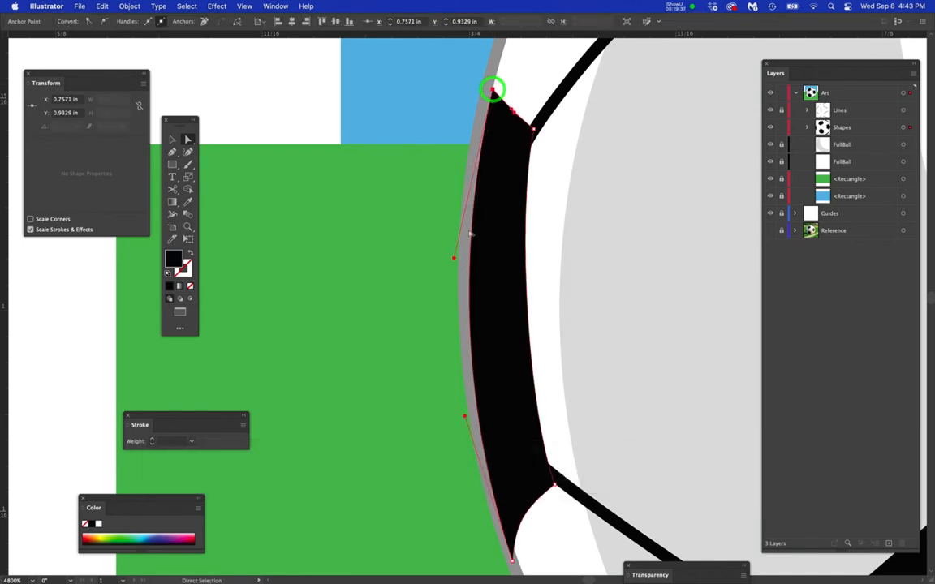
# Unlock the Lines group and lock the Shapes group on the Art layer.
pyautogui.click(392, 303)
pyautogui.scroll(-4, 520, 315)
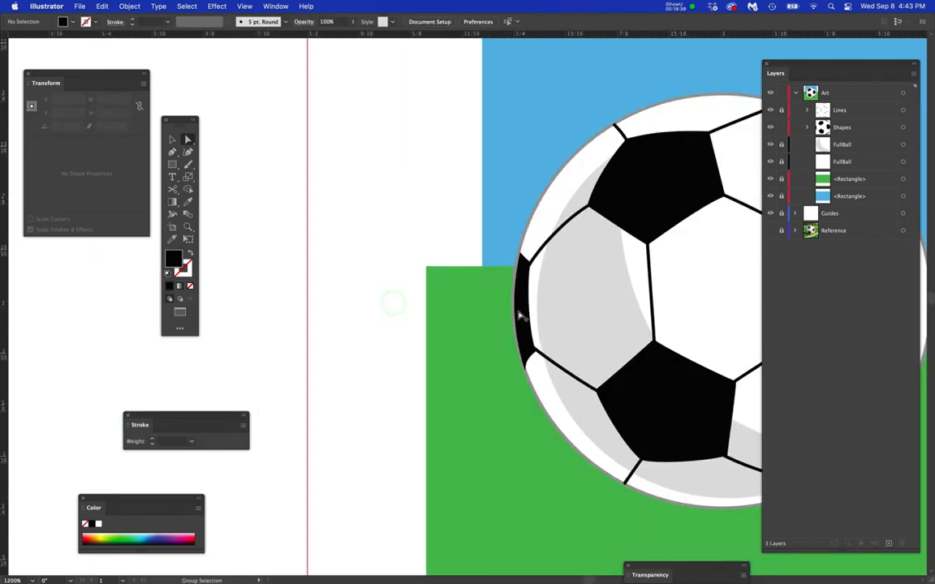
pyautogui.scroll(4, 582, 374)
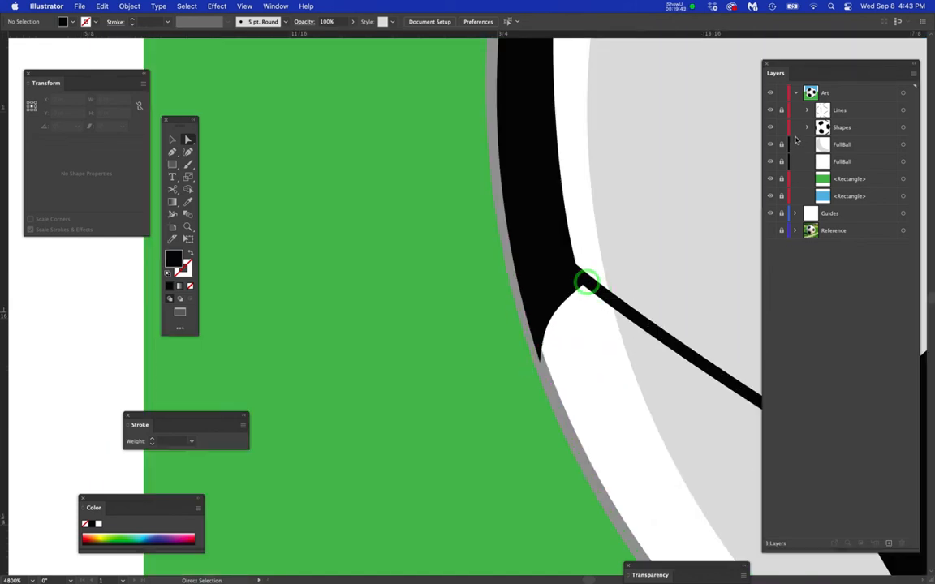
pyautogui.click(781, 111)
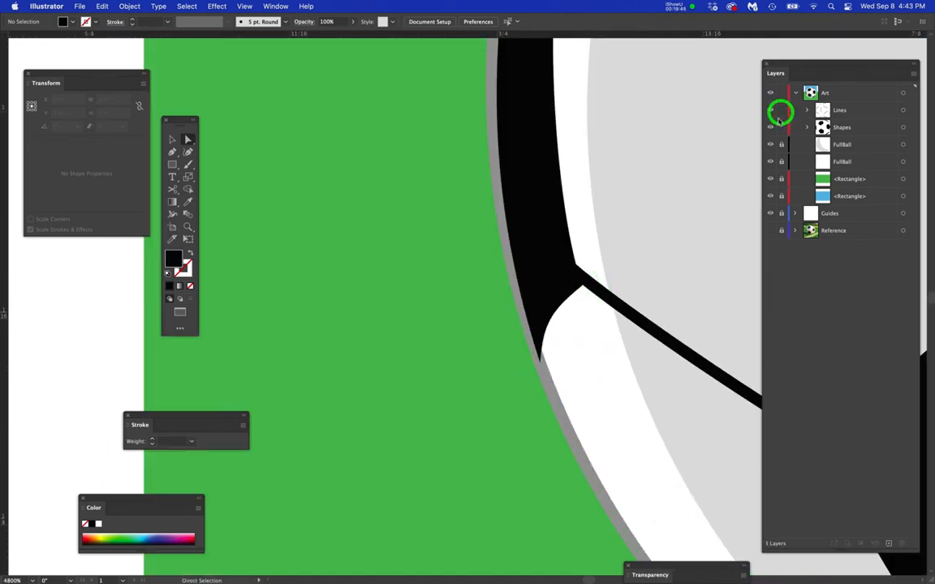
pyautogui.click(781, 127)
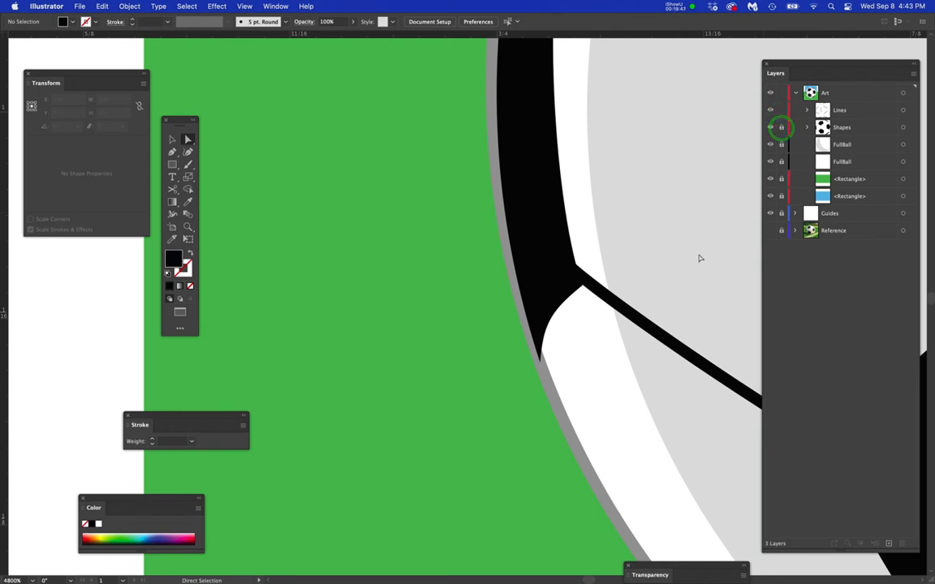
# Move the end anchor of the seam line at the left black panel's lower corner to X 0.7706 in, Y 1.0475 in.
pyautogui.click(595, 281)
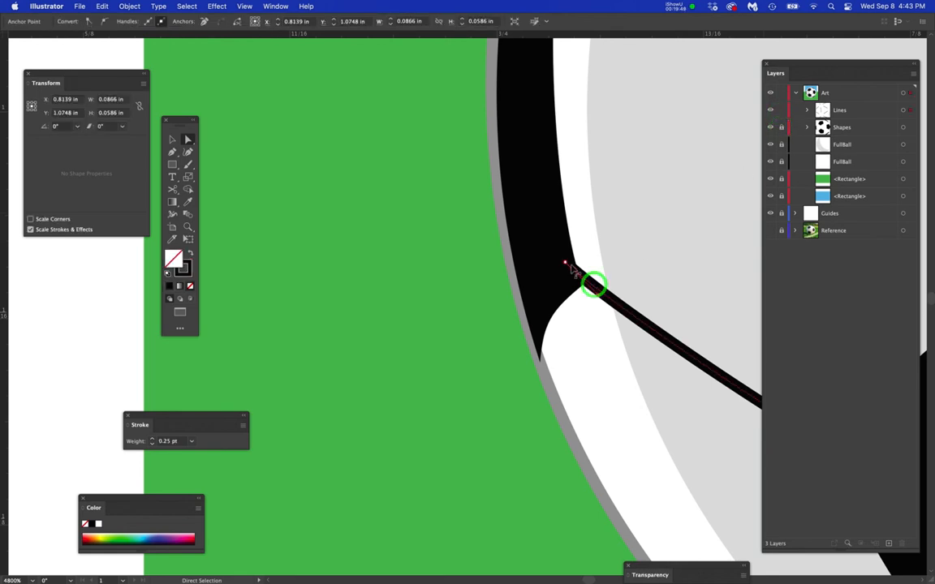
pyautogui.click(564, 268)
pyautogui.click(452, 295)
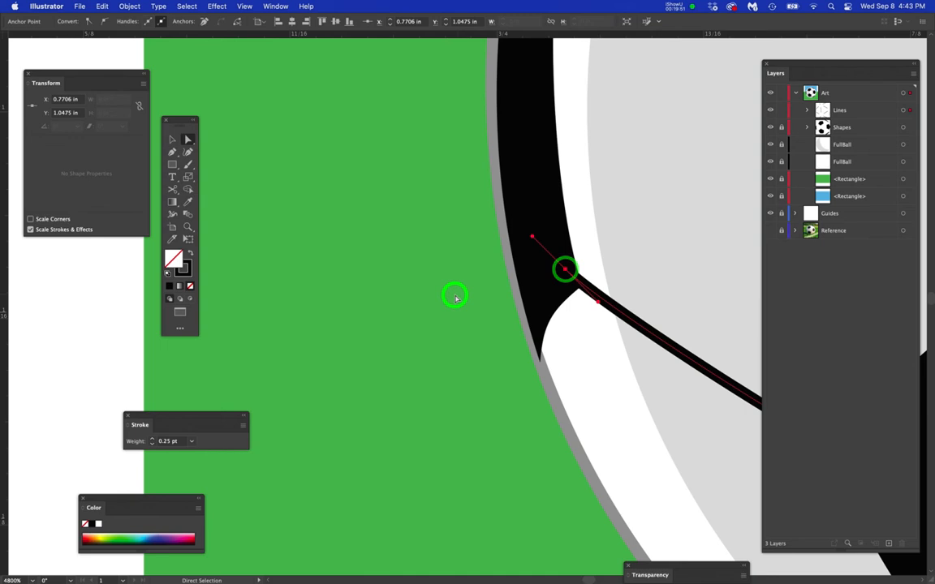
# Unlock the grey FullBall shading shape and select its whole path.
pyautogui.press('super+minus')
pyautogui.press('super+minus')
pyautogui.press('super+minus')
pyautogui.press('super+minus')
pyautogui.press('super+minus')
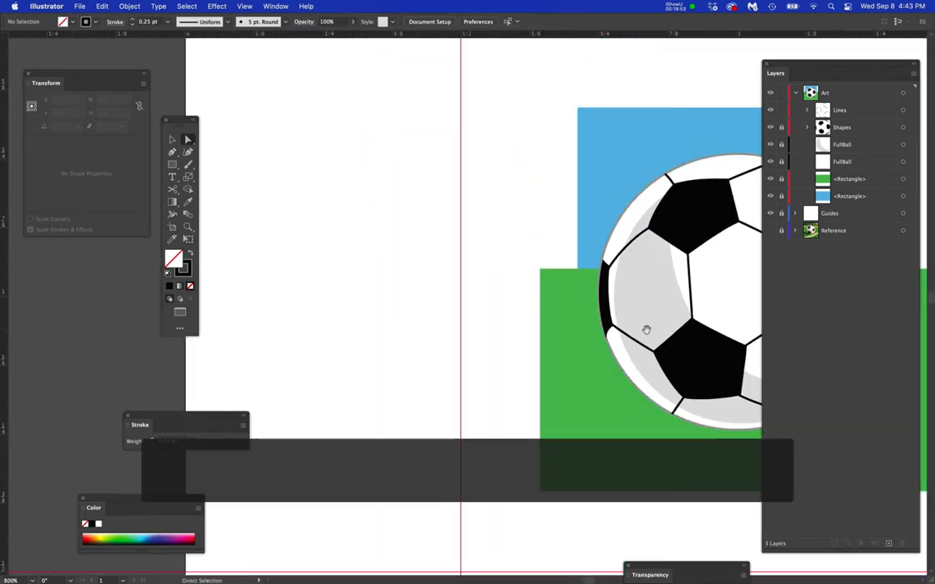
pyautogui.click(512, 336)
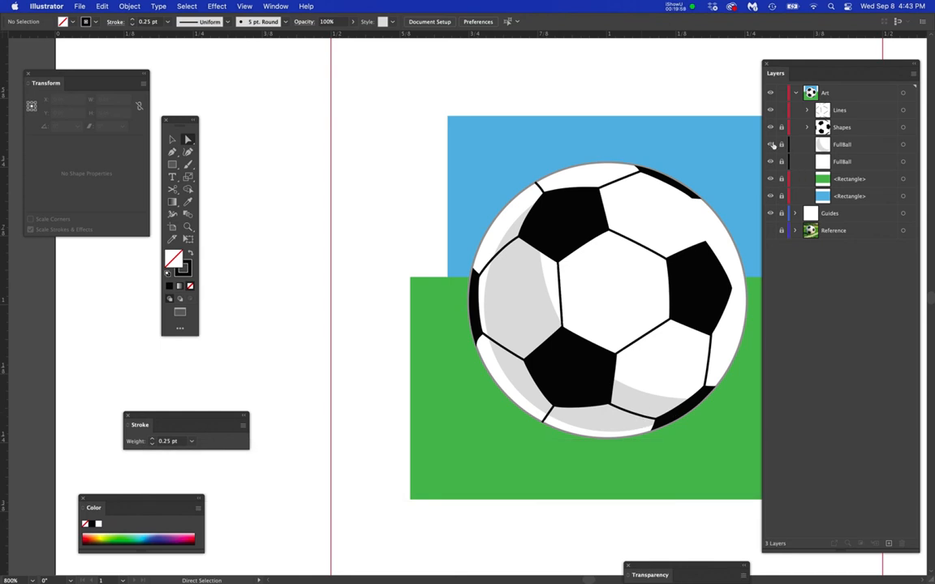
pyautogui.click(782, 143)
pyautogui.click(903, 143)
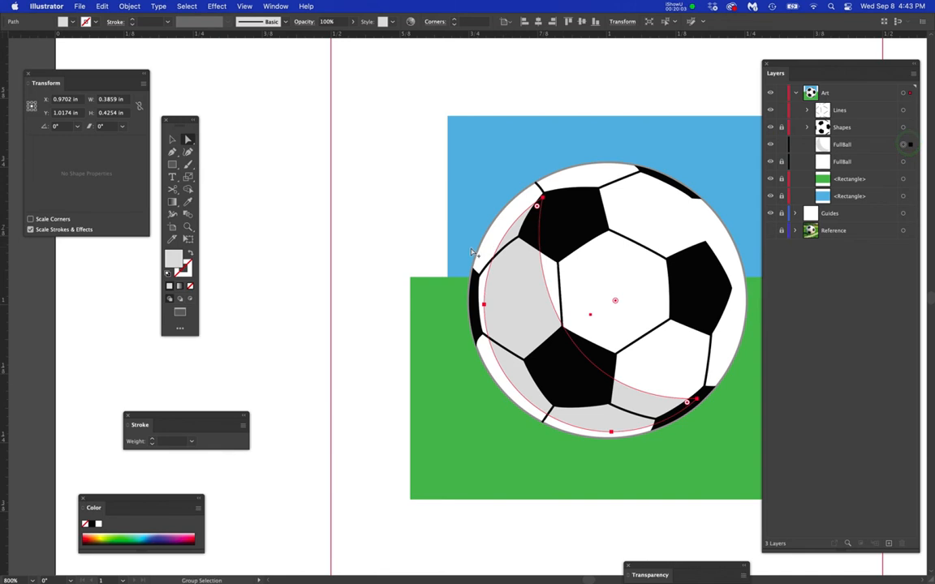
# Widen the grey shading towards the ball's outline, placing its upper tip at X 0.8865, Y 0.7787 in and left anchor at X 0.756, Y 0.9918 in.
pyautogui.scroll(1, 462, 265)
pyautogui.moveTo(582, 165); pyautogui.dragTo(585, 142)
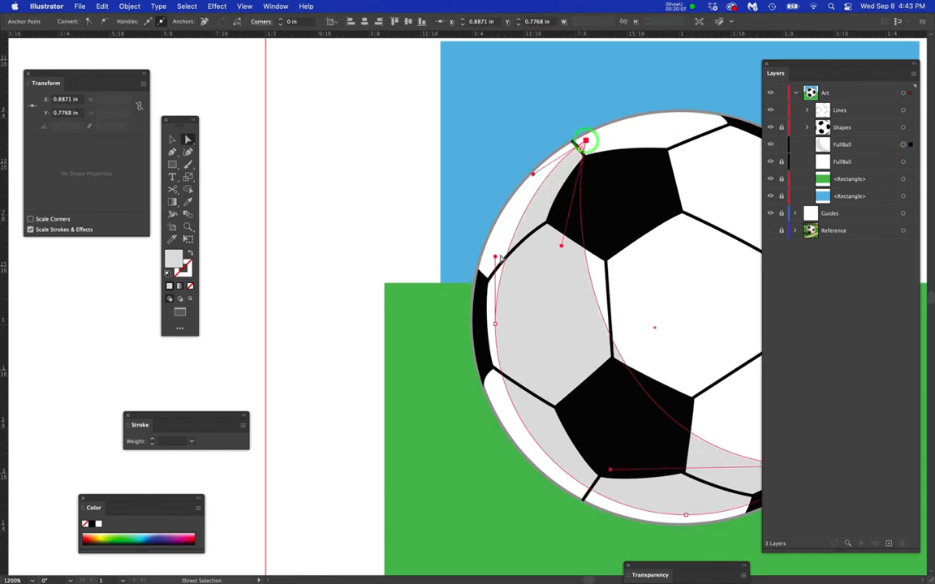
pyautogui.moveTo(495, 325); pyautogui.dragTo(472, 322)
pyautogui.moveTo(474, 320); pyautogui.dragTo(475, 320)
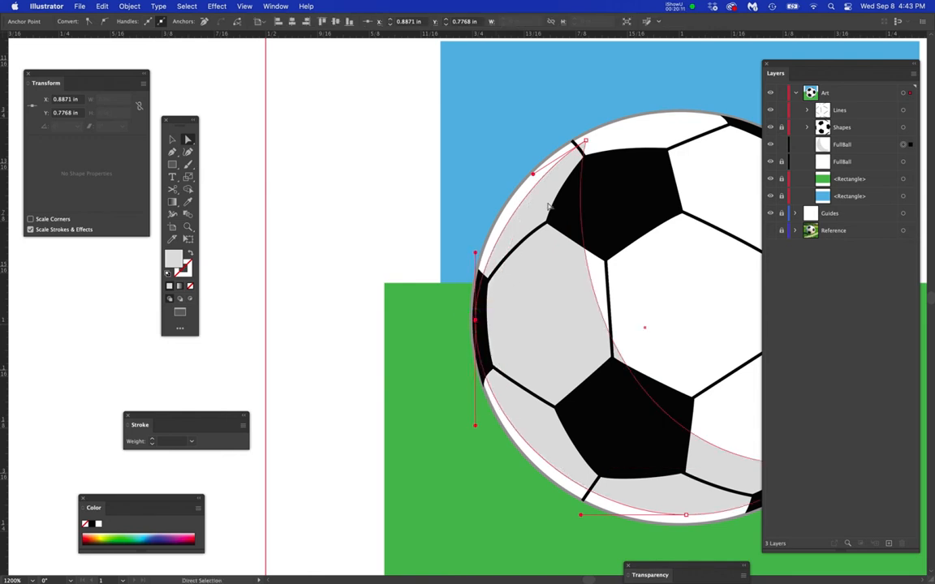
pyautogui.moveTo(533, 176)
pyautogui.mouseDown()
pyautogui.moveTo(530, 158)
pyautogui.moveTo(520, 170)
pyautogui.mouseUp()
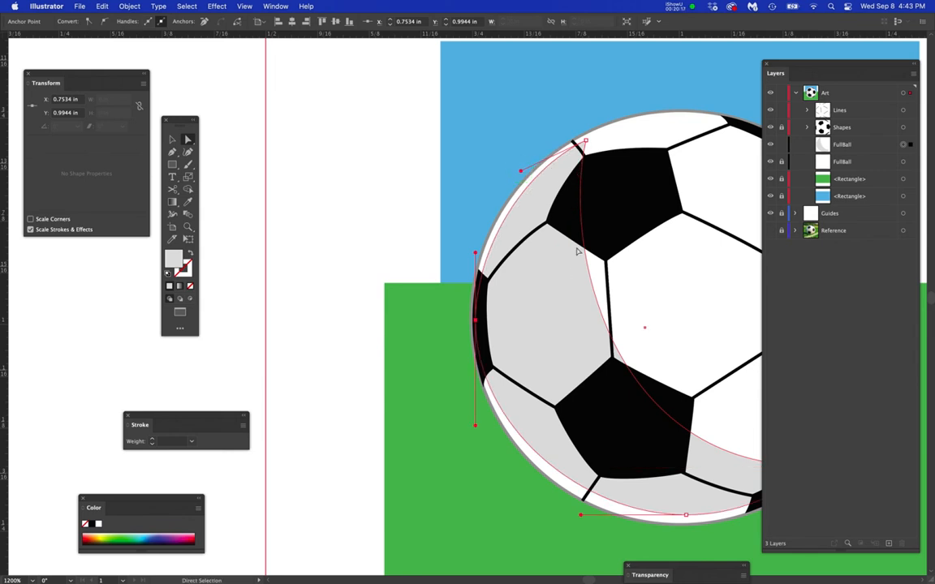
pyautogui.moveTo(584, 143); pyautogui.dragTo(530, 250)
pyautogui.click(474, 319)
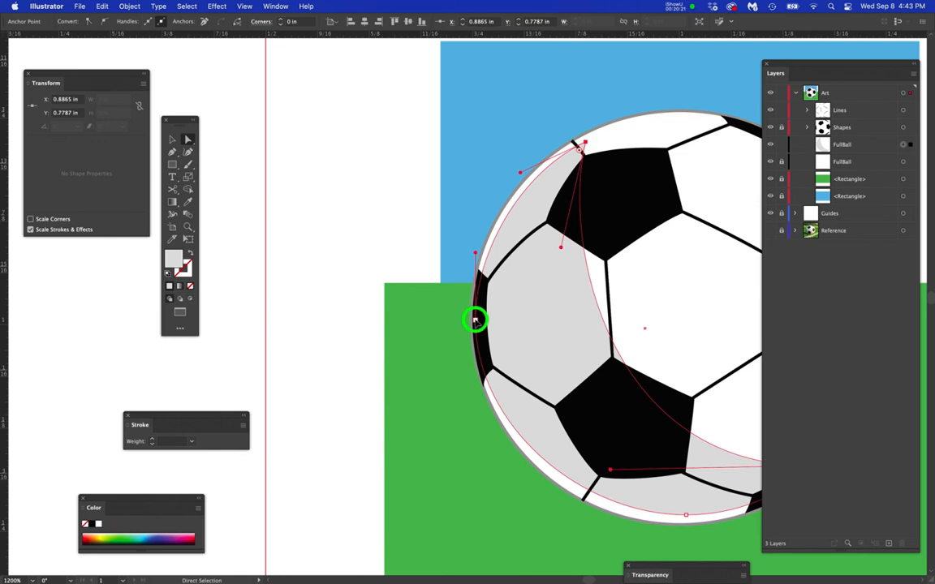
pyautogui.moveTo(475, 320); pyautogui.dragTo(478, 318)
# Move the grey shading's bottom anchor slightly down and lengthen its left curve handle so the lower-left edge follows the ball's outline.
pyautogui.press('space')
pyautogui.moveTo(561, 358); pyautogui.dragTo(553, 282)
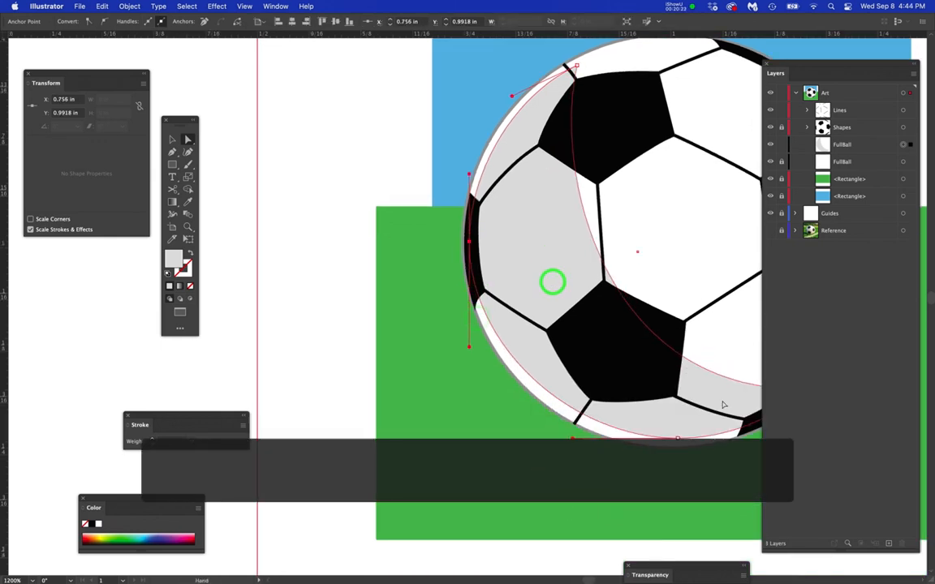
pyautogui.moveTo(706, 440); pyautogui.dragTo(647, 431)
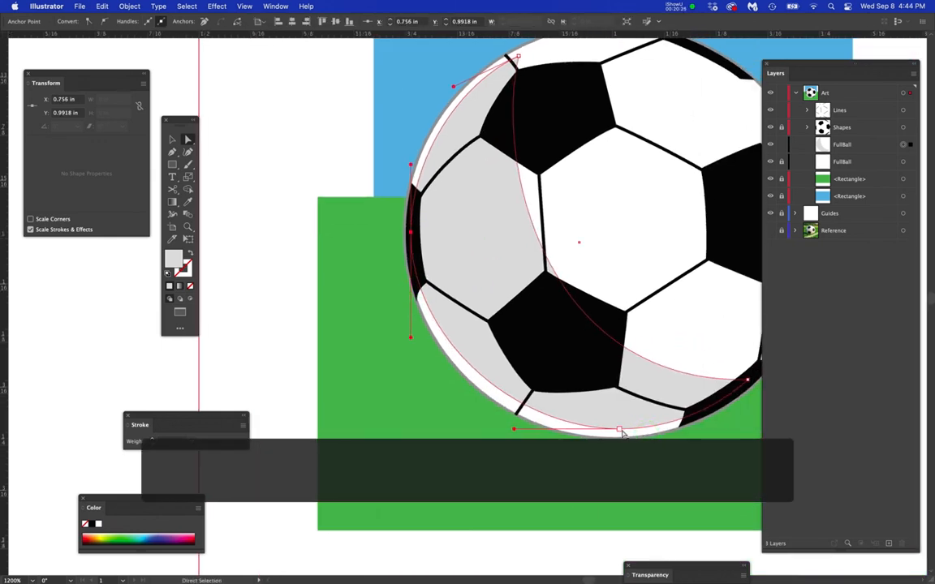
pyautogui.click(621, 433)
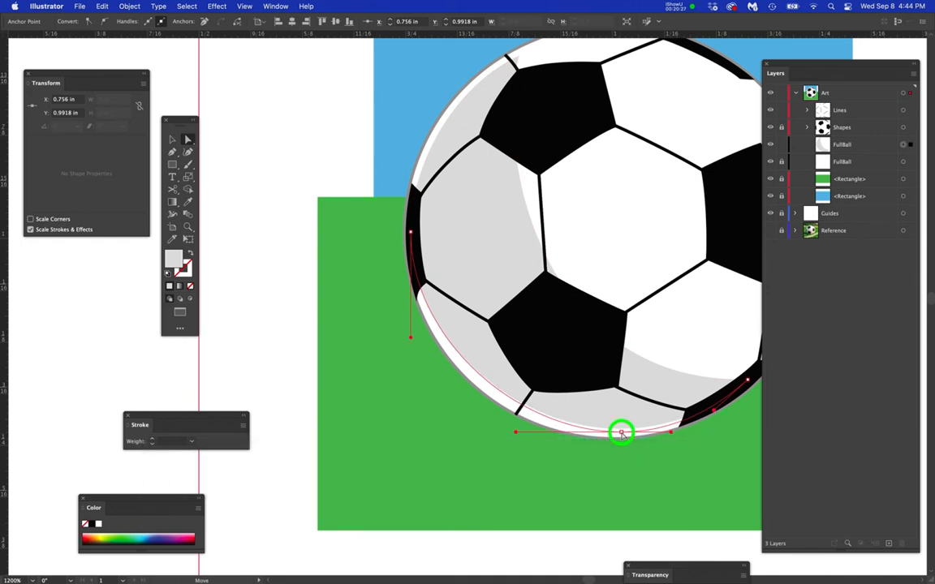
pyautogui.moveTo(516, 435); pyautogui.dragTo(504, 438)
pyautogui.click(446, 446)
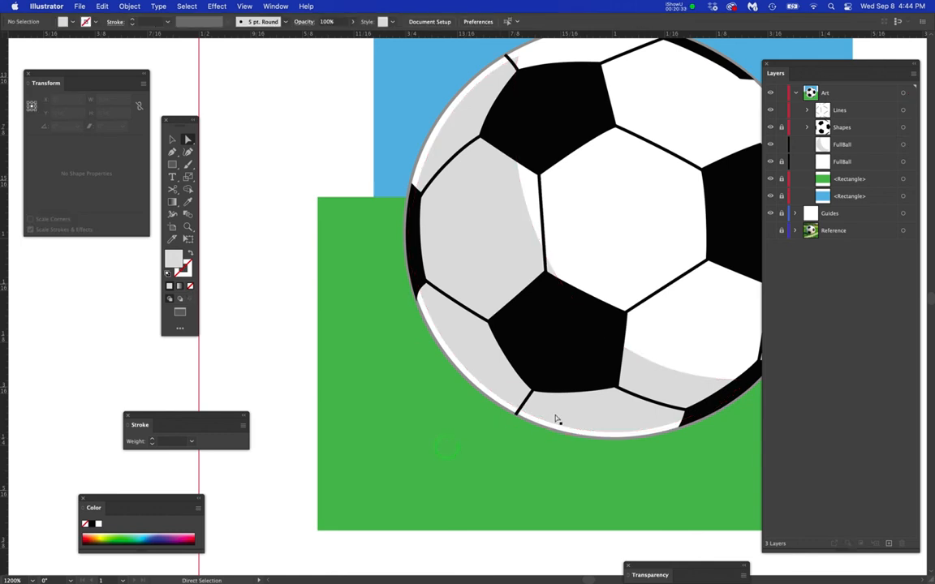
# Lock the Lines group and make the Art layer active.
pyautogui.scroll(-3, 556, 419)
pyautogui.moveTo(649, 411); pyautogui.dragTo(533, 406)
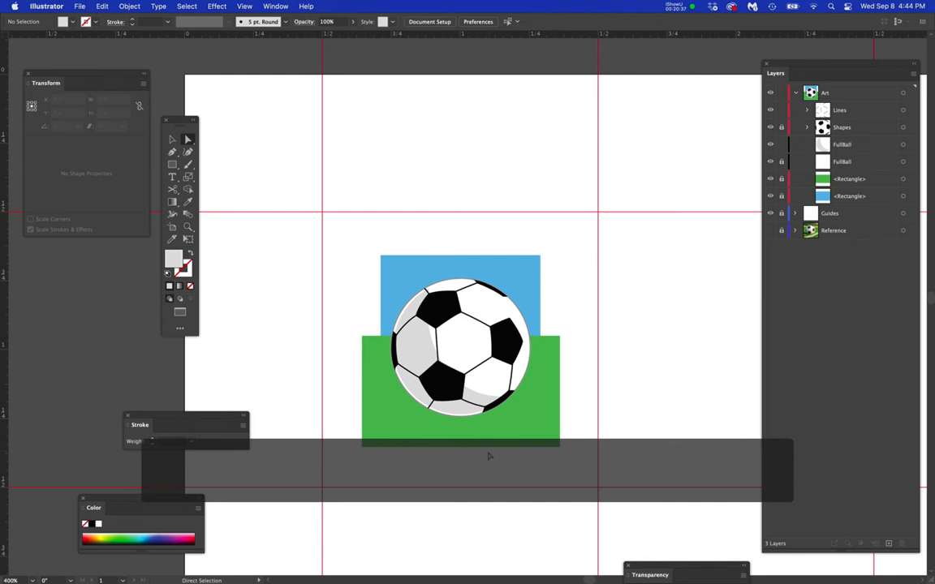
pyautogui.scroll(2, 490, 455)
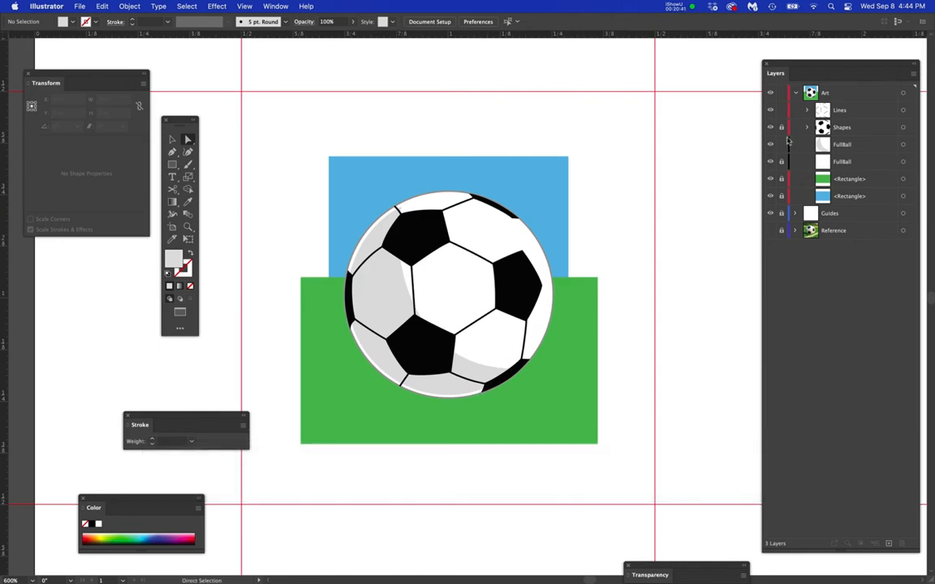
pyautogui.click(782, 111)
pyautogui.click(782, 144)
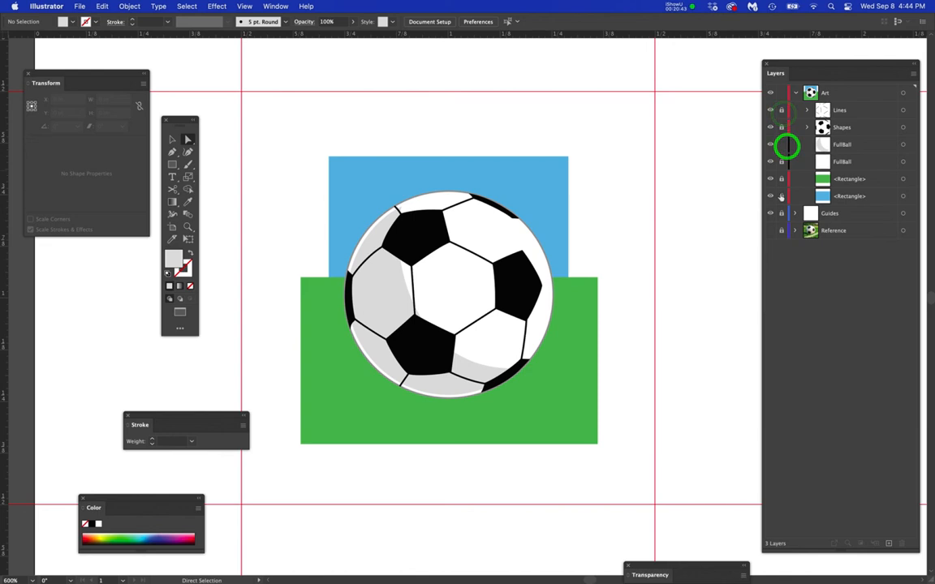
pyautogui.click(872, 180)
pyautogui.click(881, 93)
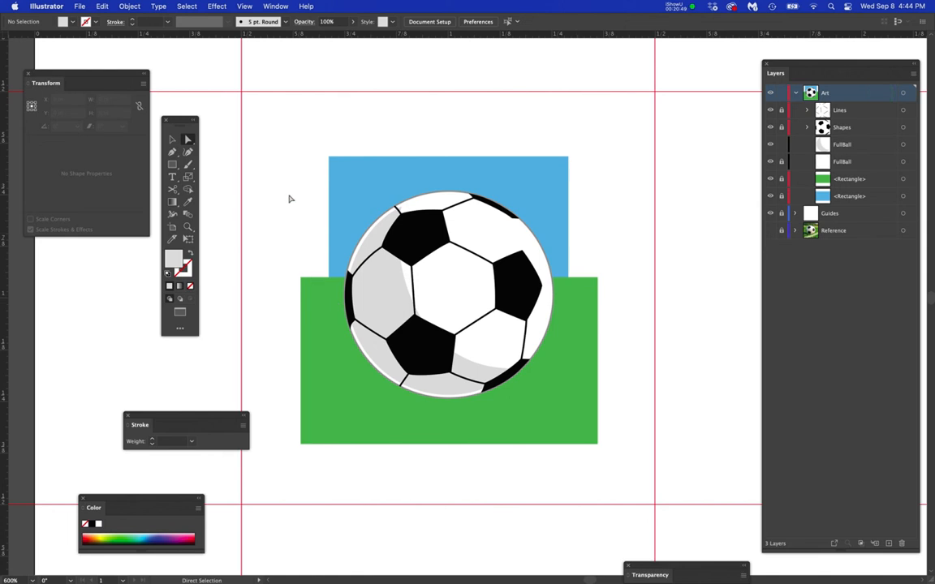
# Draw a flat ellipse about 0.40 in wide and 0.10 in high under the ball and stack it directly above the green rectangle.
pyautogui.moveTo(172, 164); pyautogui.dragTo(215, 179)
pyautogui.scroll(1, 464, 448)
pyautogui.scroll(1, 465, 449)
pyautogui.moveTo(510, 371); pyautogui.dragTo(574, 363)
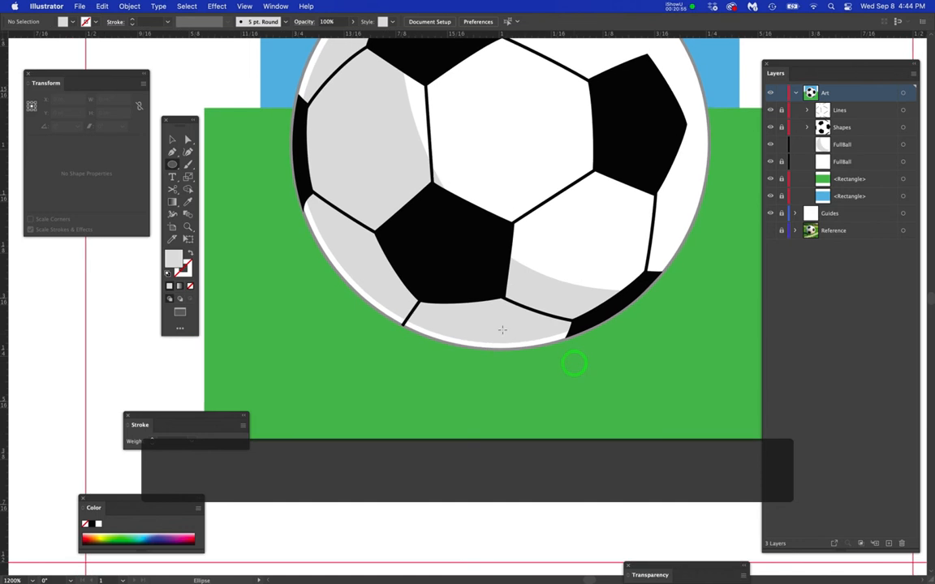
pyautogui.moveTo(490, 331); pyautogui.dragTo(656, 373)
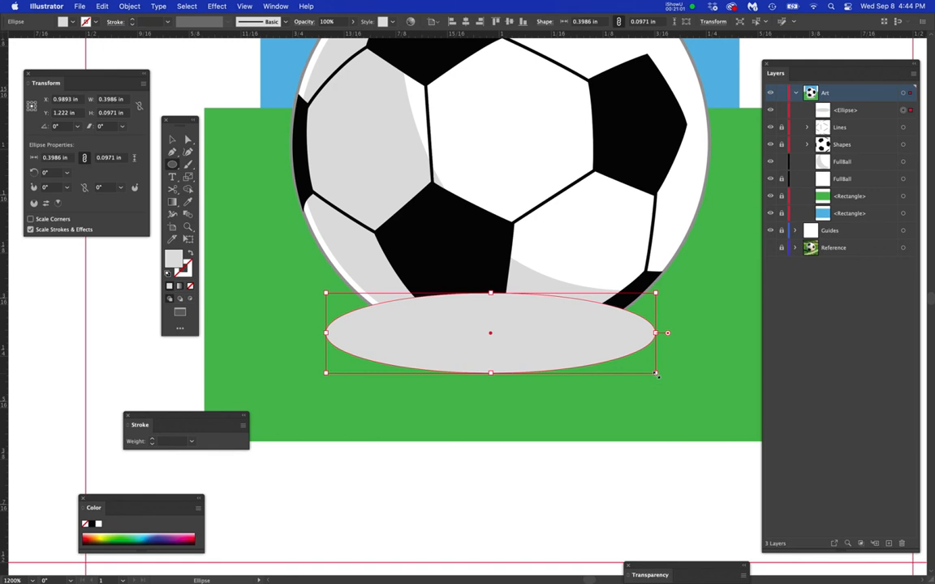
pyautogui.moveTo(863, 115); pyautogui.dragTo(865, 185)
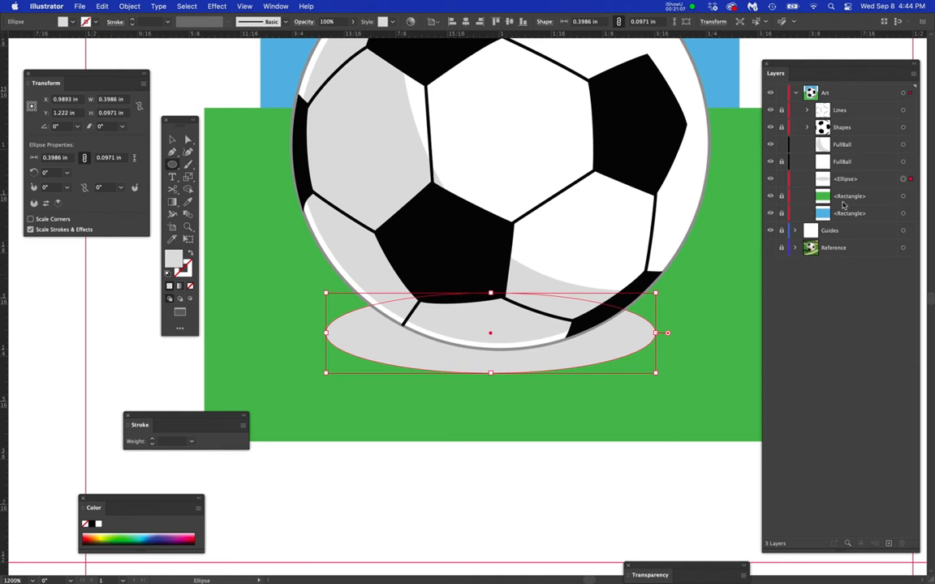
# Fill the shadow ellipse with the background green, darkened to 609653.
pyautogui.press('i')
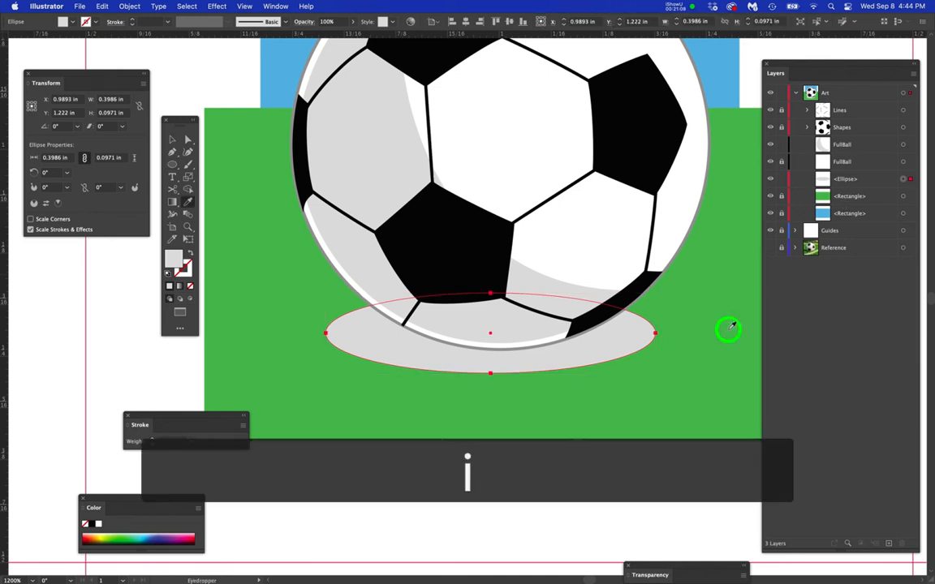
pyautogui.click(730, 327)
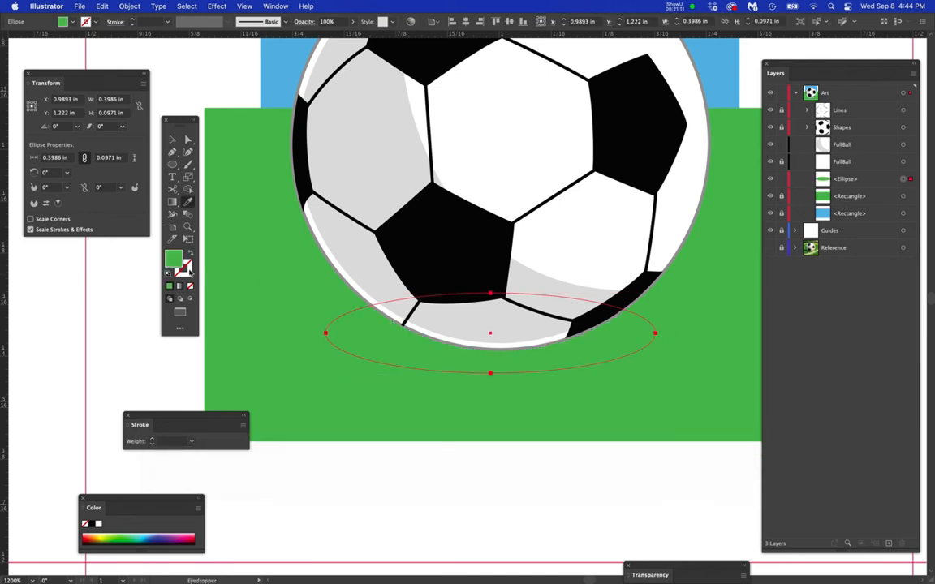
pyautogui.doubleClick(175, 259)
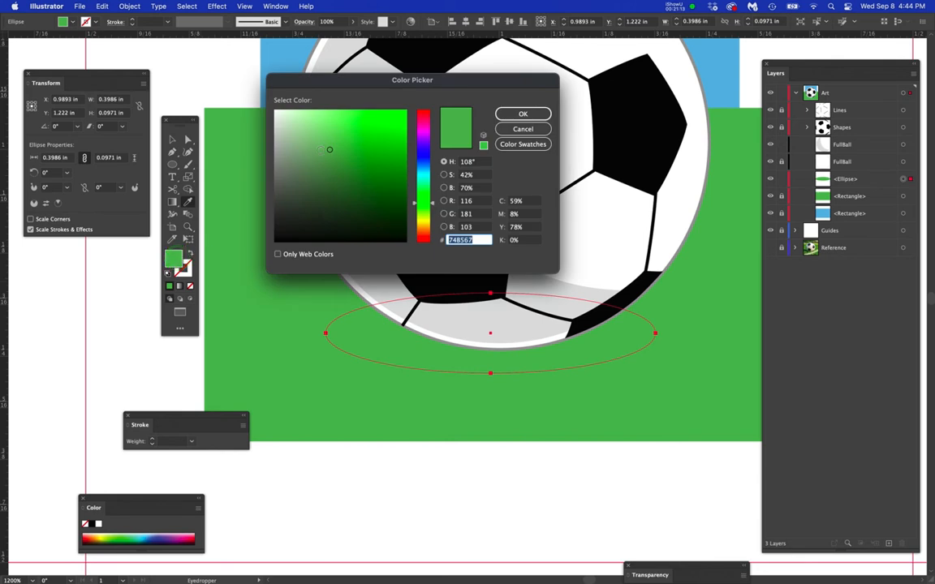
pyautogui.moveTo(329, 149); pyautogui.dragTo(333, 164)
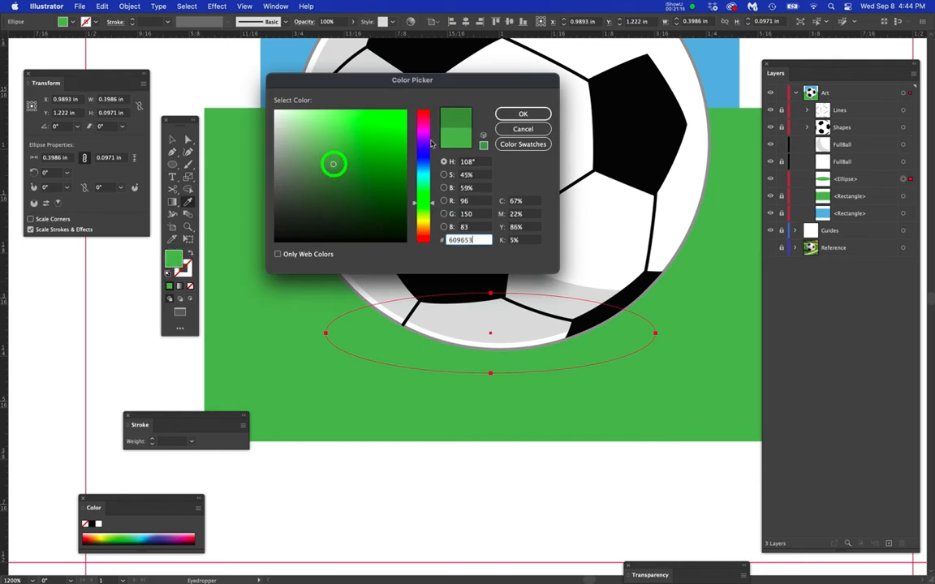
pyautogui.click(521, 114)
pyautogui.keyDown('super'); pyautogui.click(359, 469); pyautogui.keyUp('super')
pyautogui.scroll(-3, 458, 391)
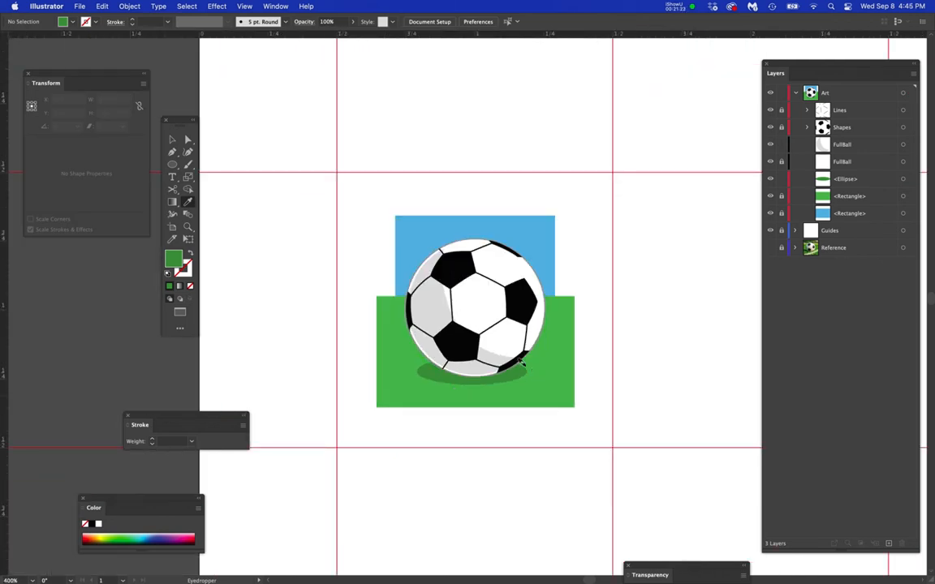
pyautogui.moveTo(578, 358); pyautogui.dragTo(530, 319)
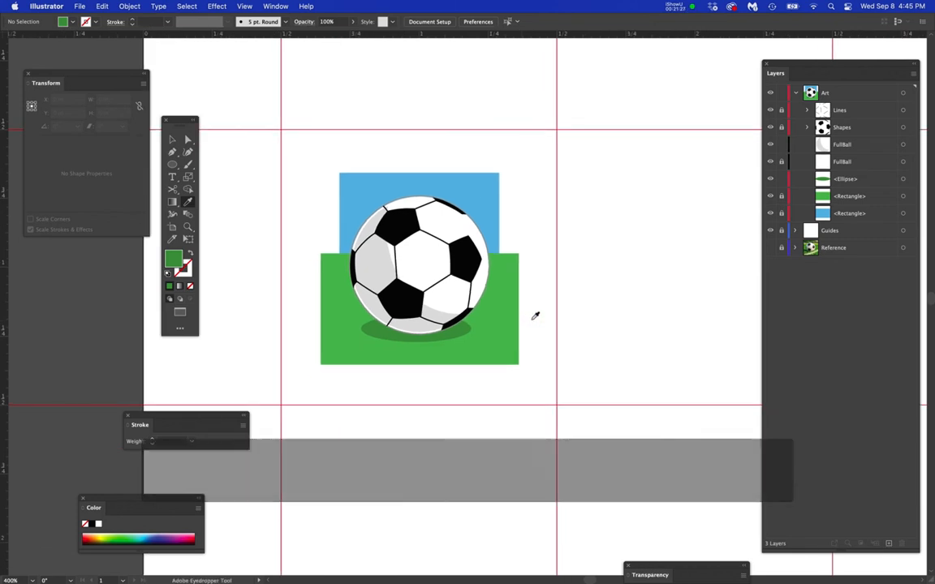
# Unlock and show the Reference layer, try deleting its linked Soccer-Ball-Image.jpeg, and undo the deletion.
pyautogui.click(781, 248)
pyautogui.click(770, 248)
pyautogui.click(794, 249)
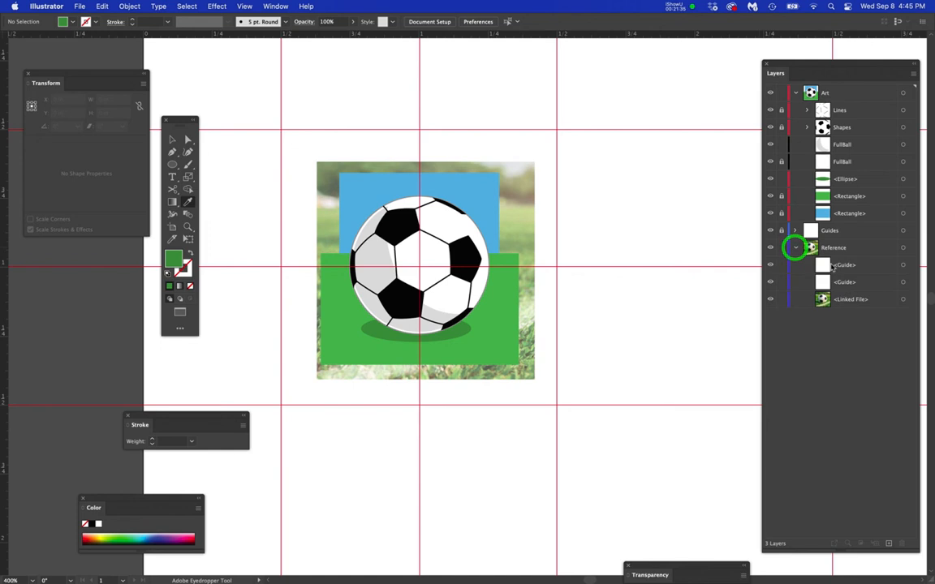
pyautogui.click(848, 301)
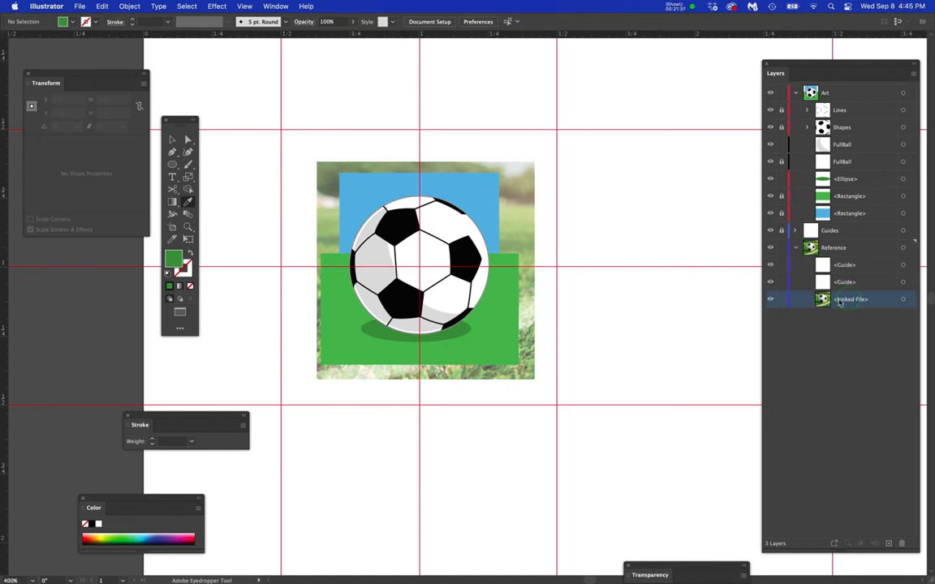
pyautogui.click(903, 300)
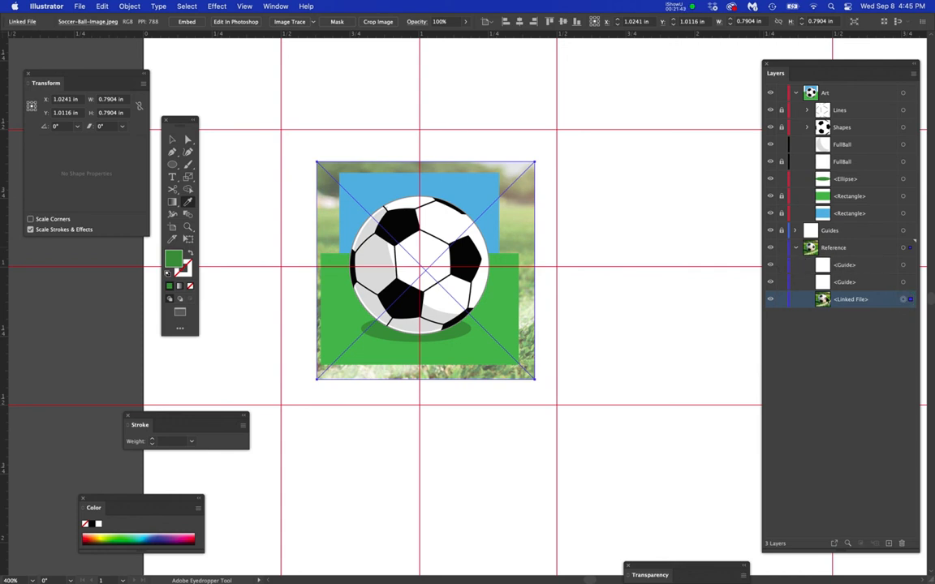
pyautogui.press('Delete')
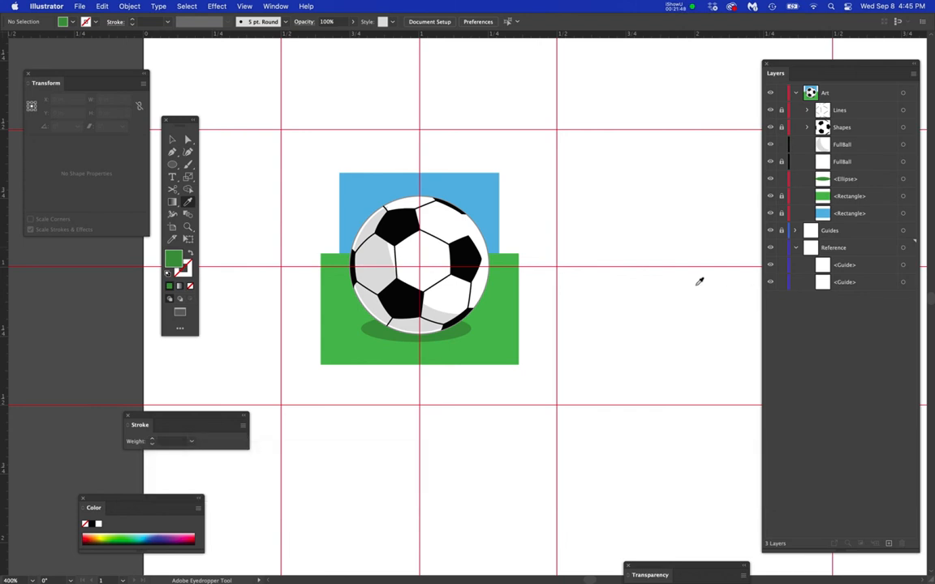
pyautogui.press('super+z')
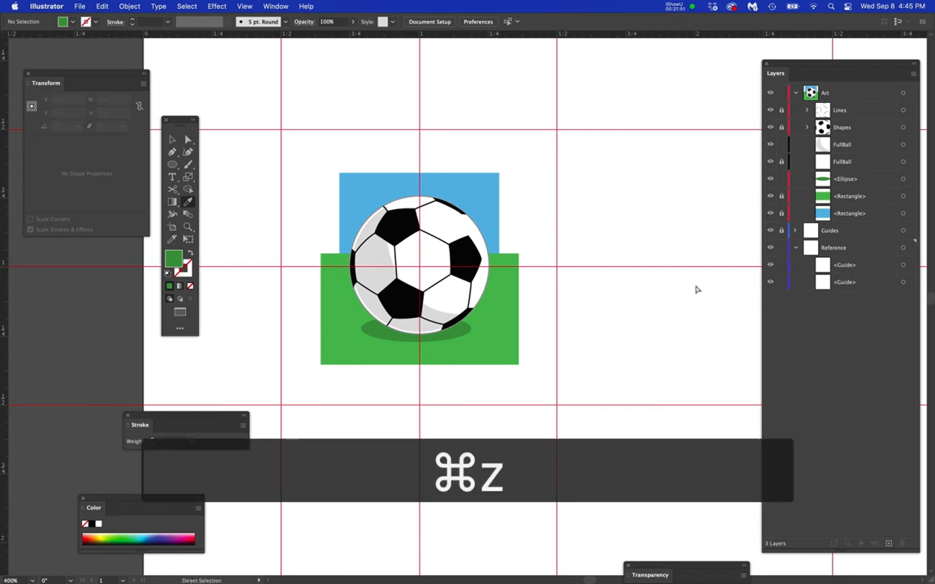
# Hide, collapse and lock the Reference layer, and save the document.
pyautogui.click(771, 247)
pyautogui.click(796, 248)
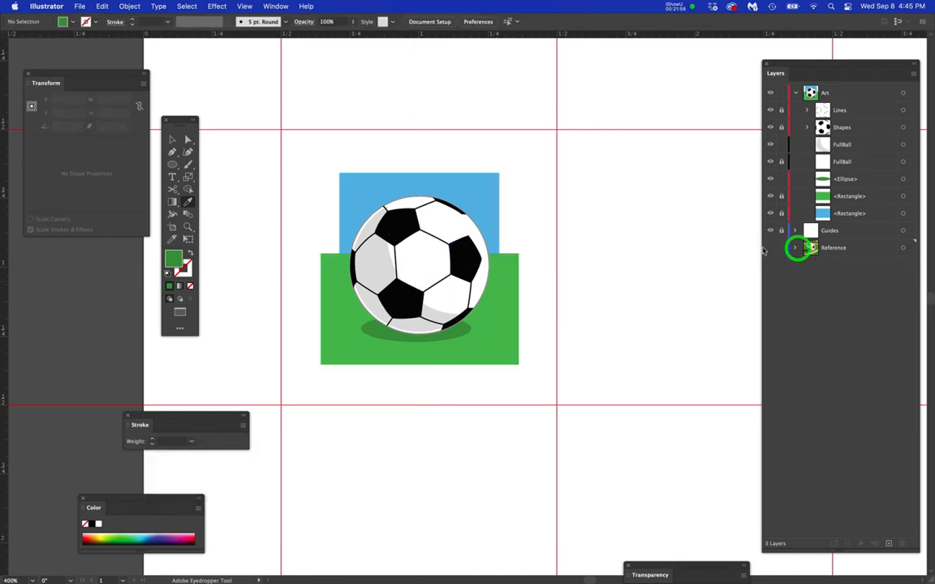
pyautogui.click(781, 248)
pyautogui.press('super+s')
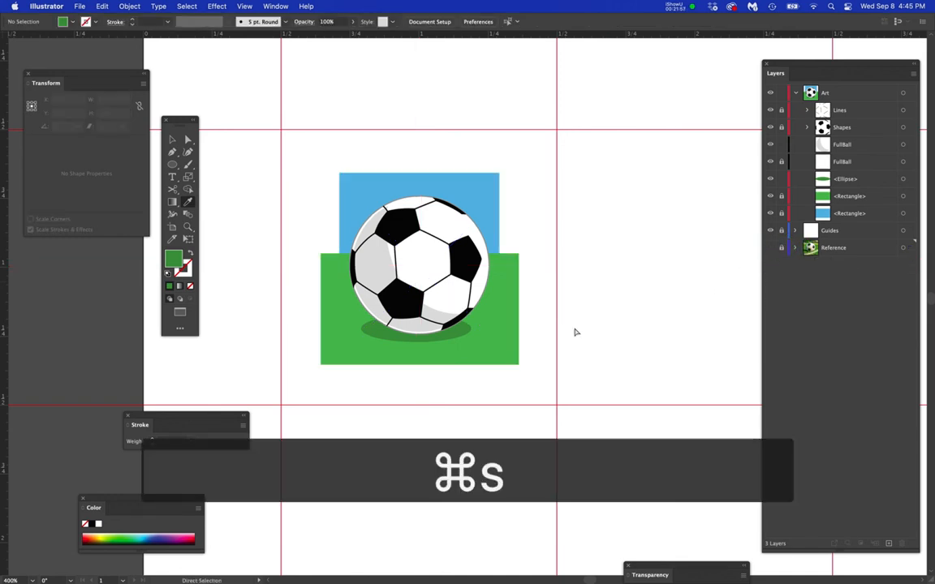